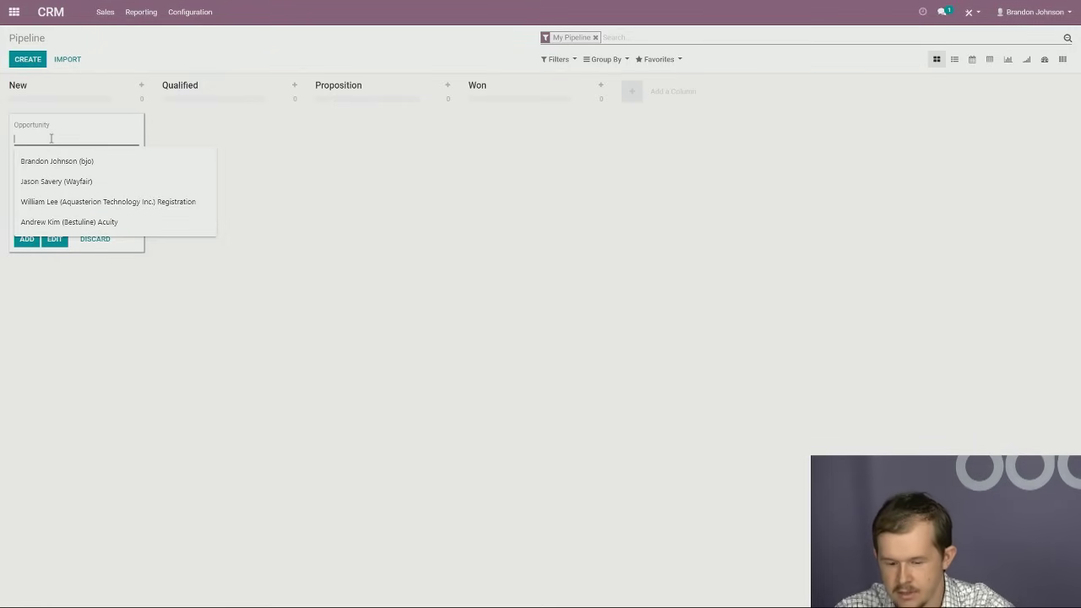
# Step: Add an opportunity named "Manufacturing company" to the New stage, with new customer "Test company" and expected revenue of $10,000
pyautogui.write('Manufac')
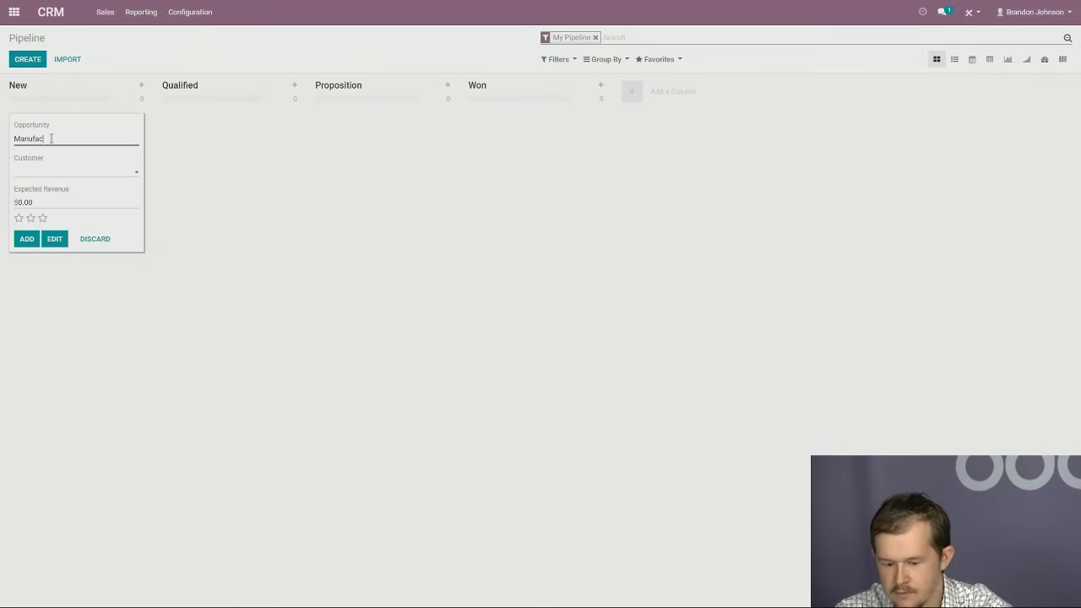
pyautogui.write('turing company')
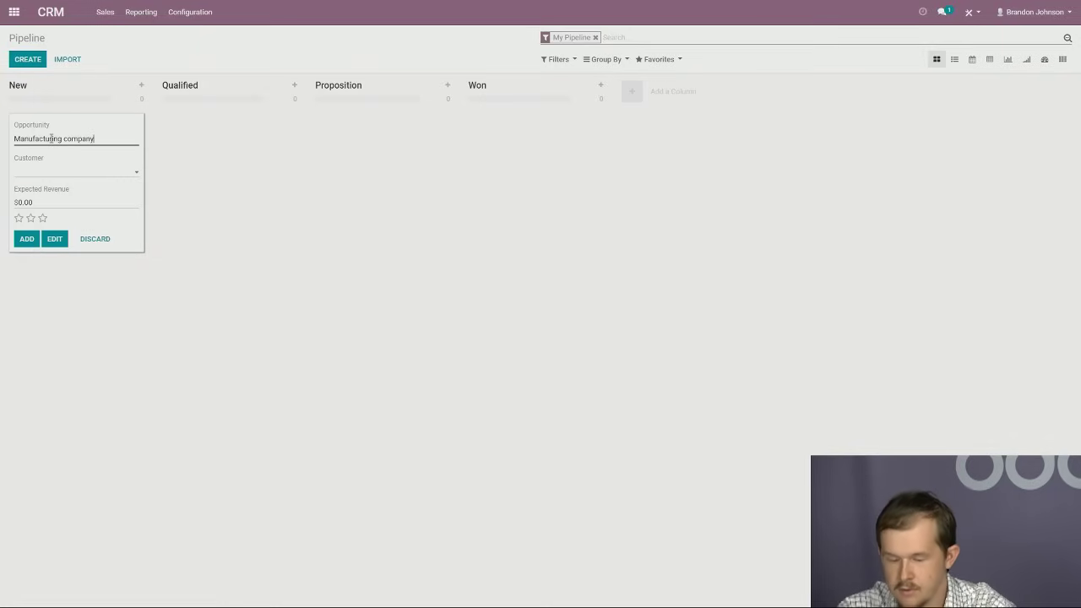
pyautogui.click(75, 171)
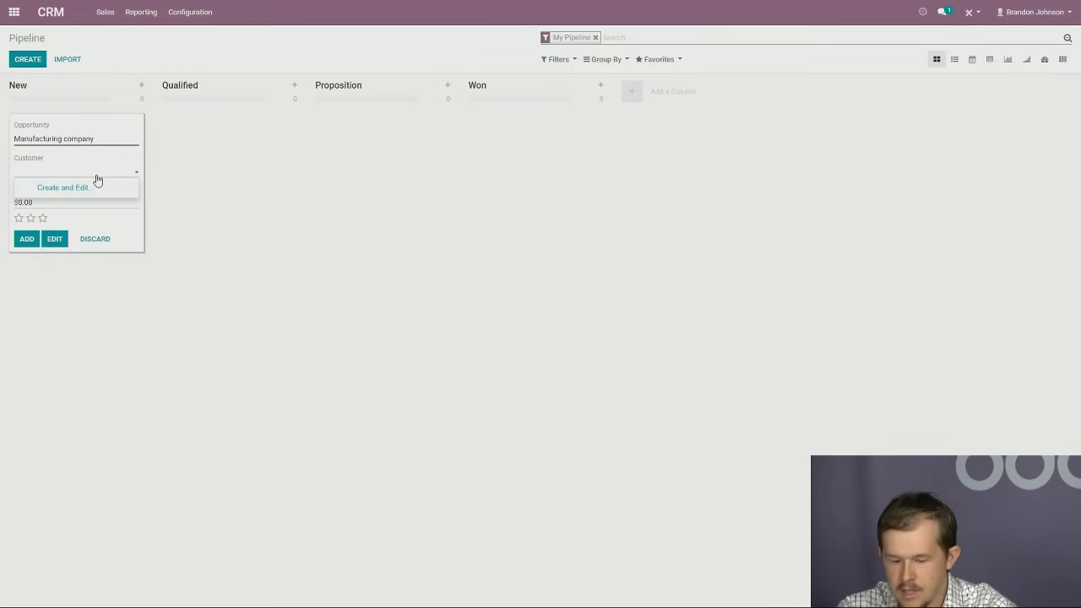
pyautogui.write('Test company')
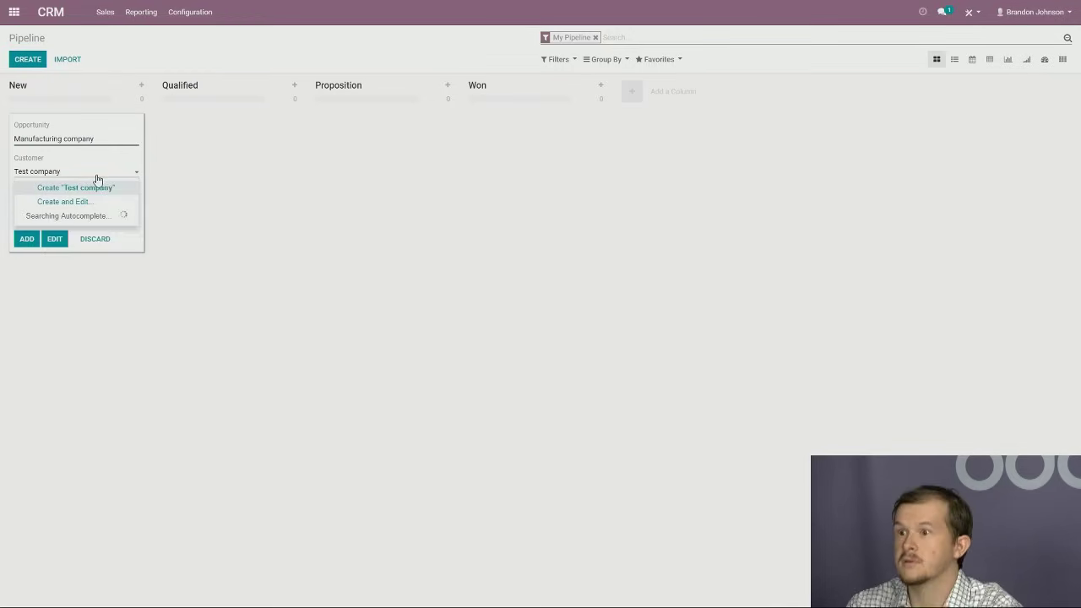
pyautogui.click(95, 187)
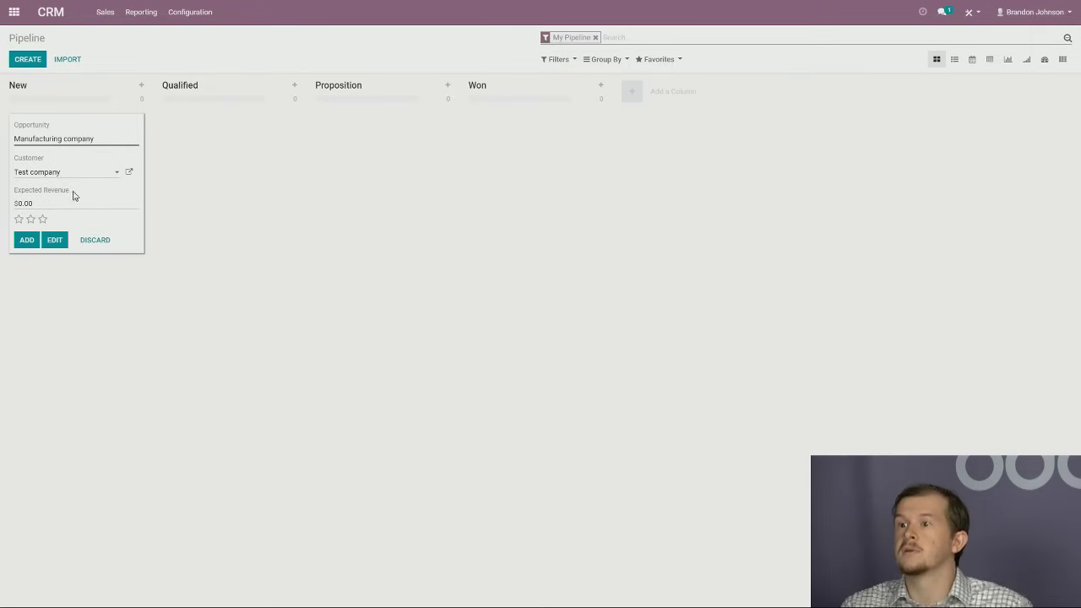
pyautogui.click(61, 202)
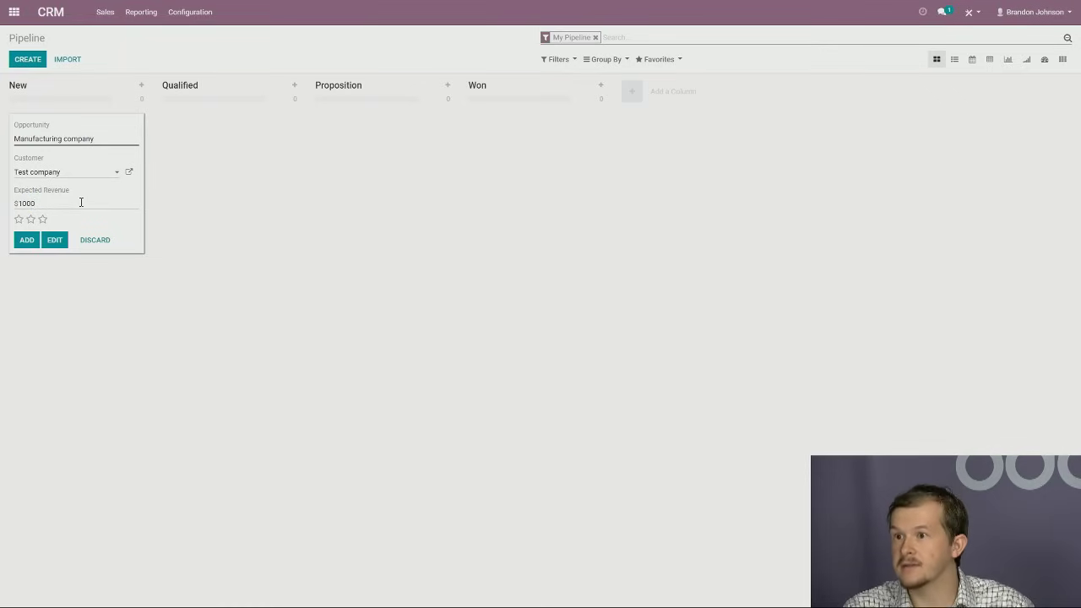
pyautogui.click(26, 240)
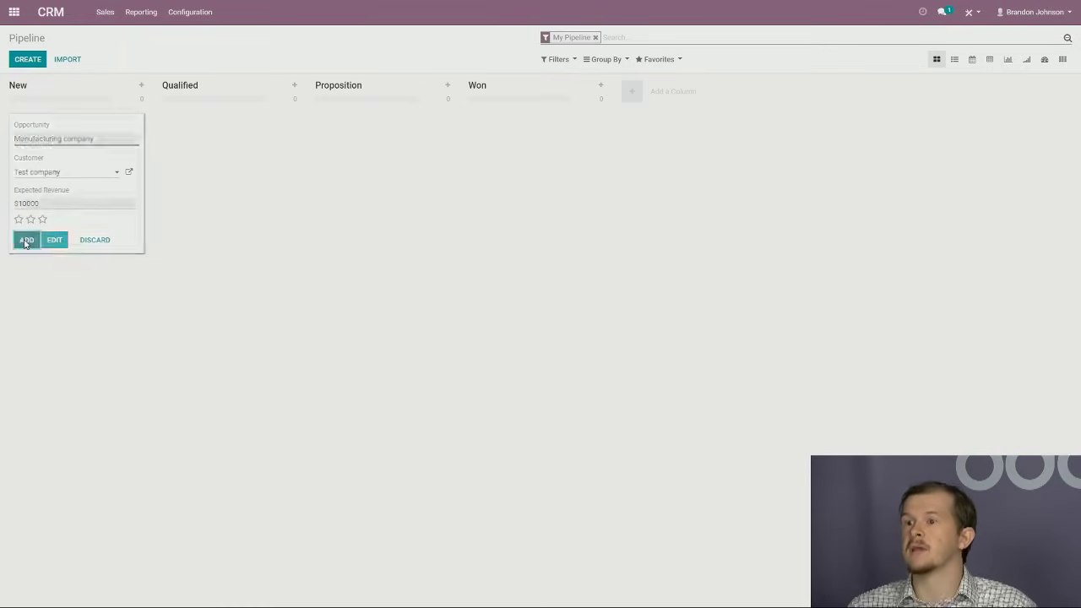
pyautogui.click(214, 224)
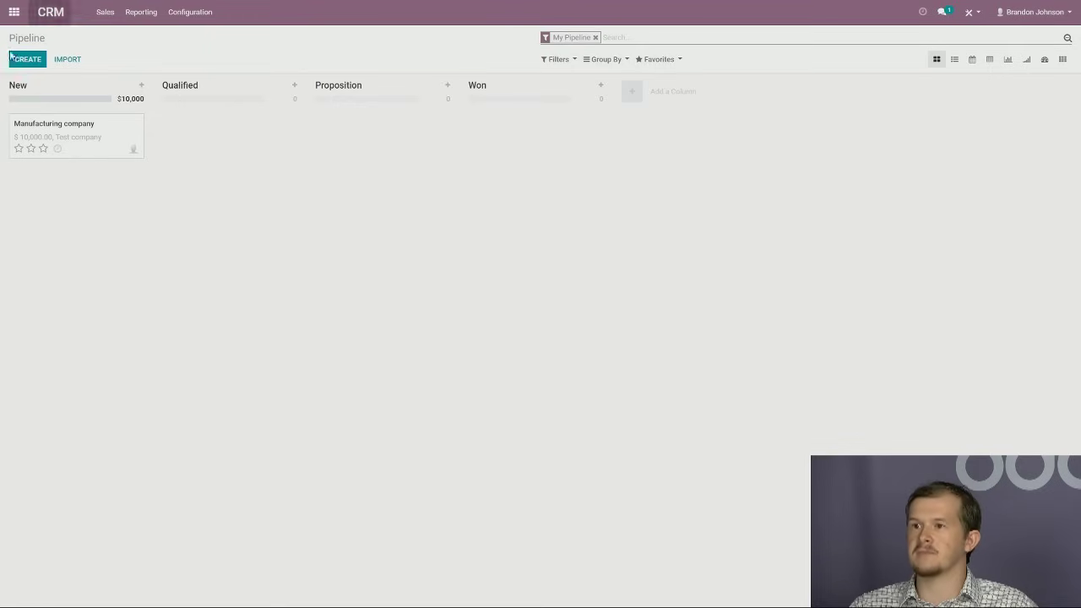
# Step: Move the Manufacturing company opportunity from New to Qualified and on to the Proposition stage
pyautogui.moveTo(55, 137); pyautogui.dragTo(363, 133)
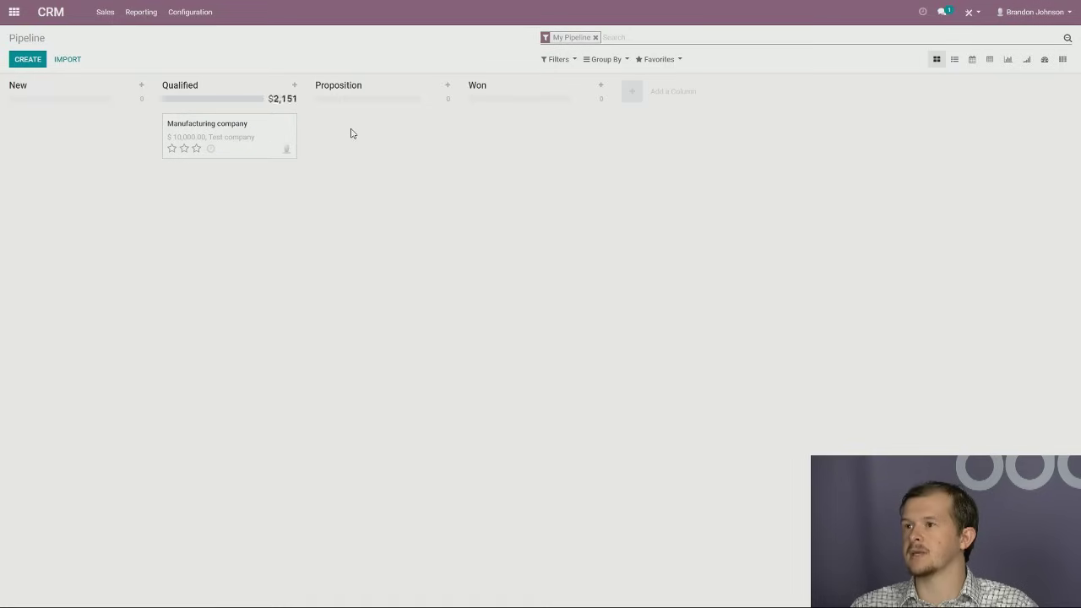
pyautogui.moveTo(263, 141); pyautogui.dragTo(403, 140)
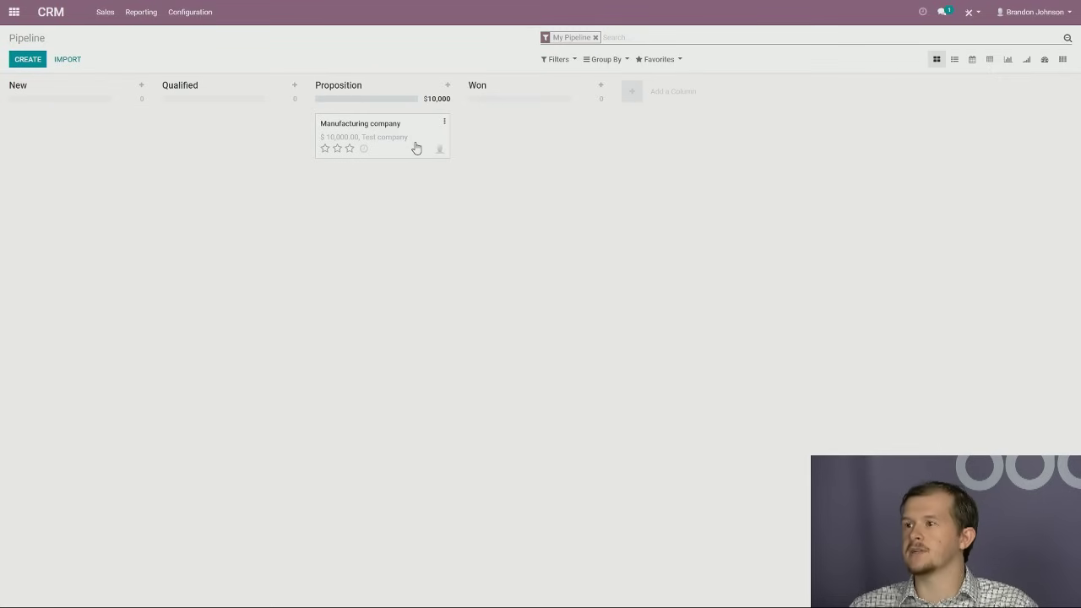
# Step: Open the Manufacturing company opportunity and review the stage changes recorded in its history
pyautogui.click(417, 148)
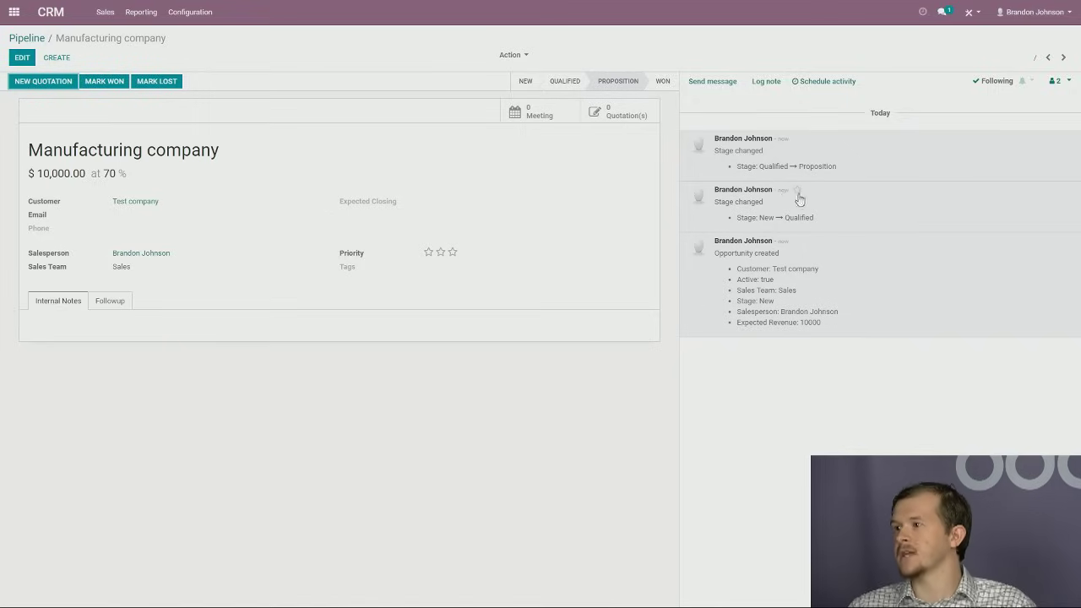
pyautogui.moveTo(758, 218); pyautogui.dragTo(871, 222)
pyautogui.click(870, 222)
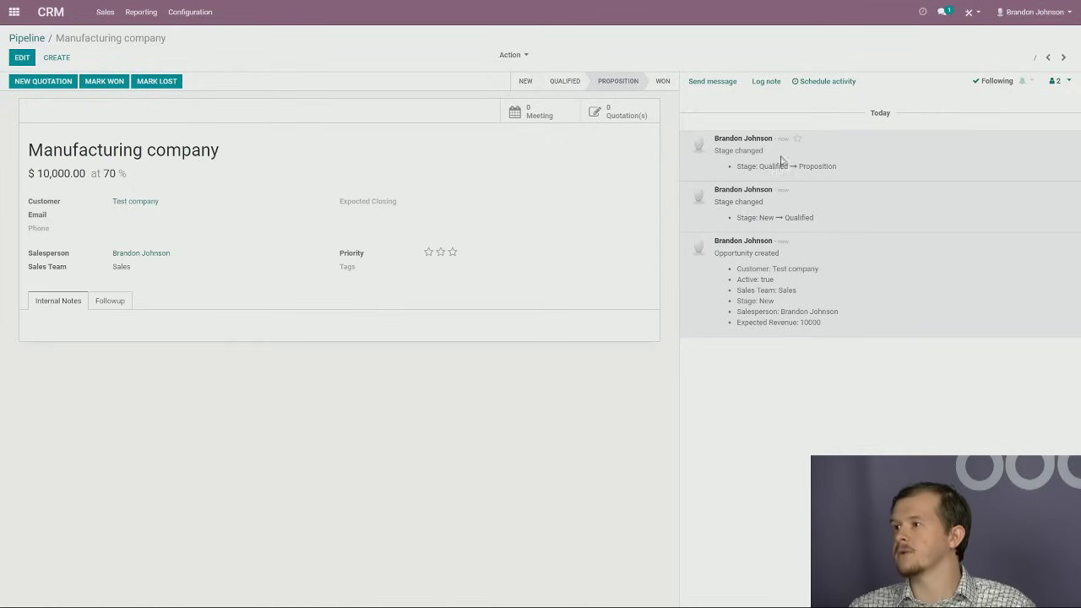
pyautogui.moveTo(756, 166); pyautogui.dragTo(861, 169)
pyautogui.click(862, 169)
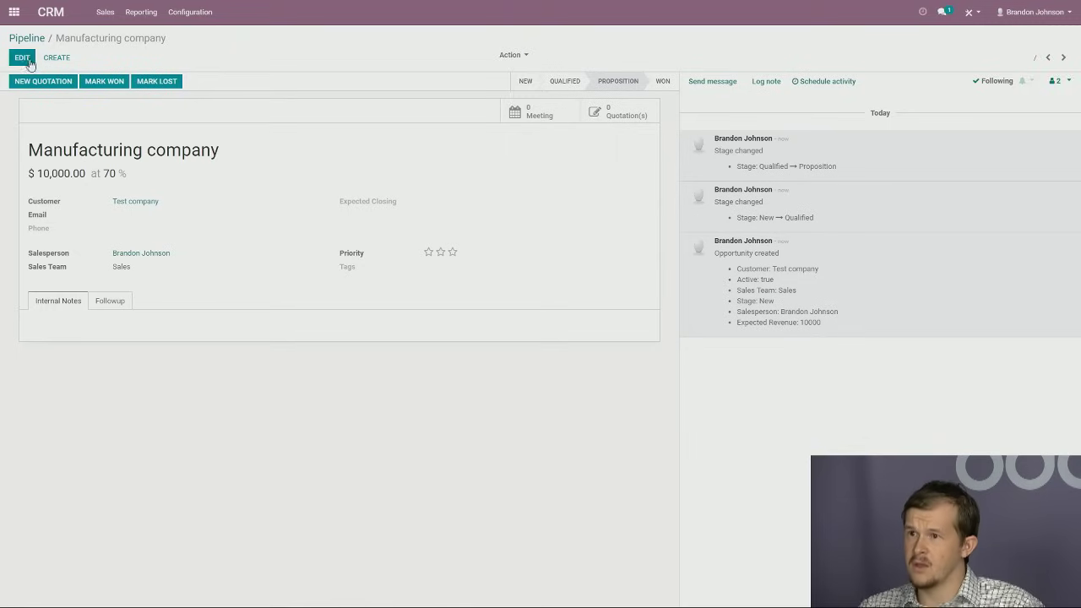
# Step: Put the opportunity in edit mode and examine its Followup details, Internal Notes, Expected Closing, Priority, Tags, Email and Phone fields
pyautogui.click(22, 57)
pyautogui.click(83, 371)
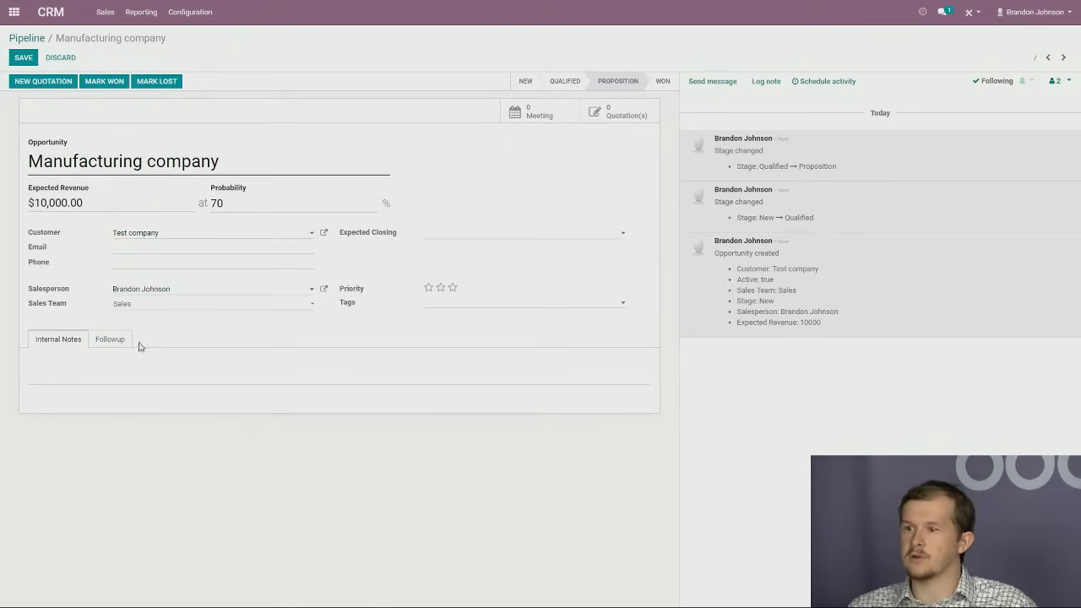
pyautogui.click(115, 341)
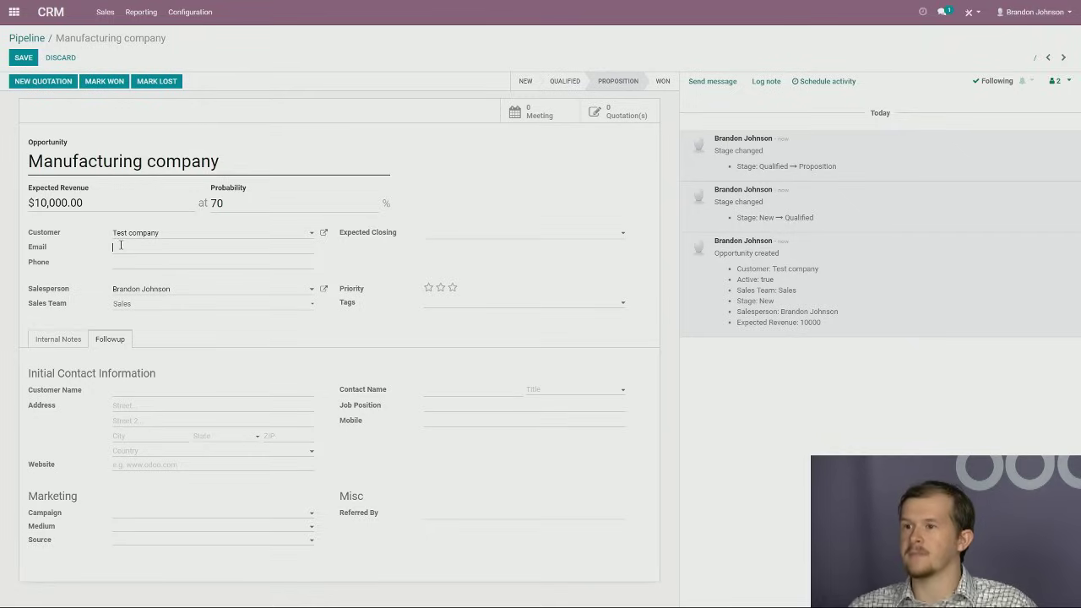
pyautogui.click(50, 344)
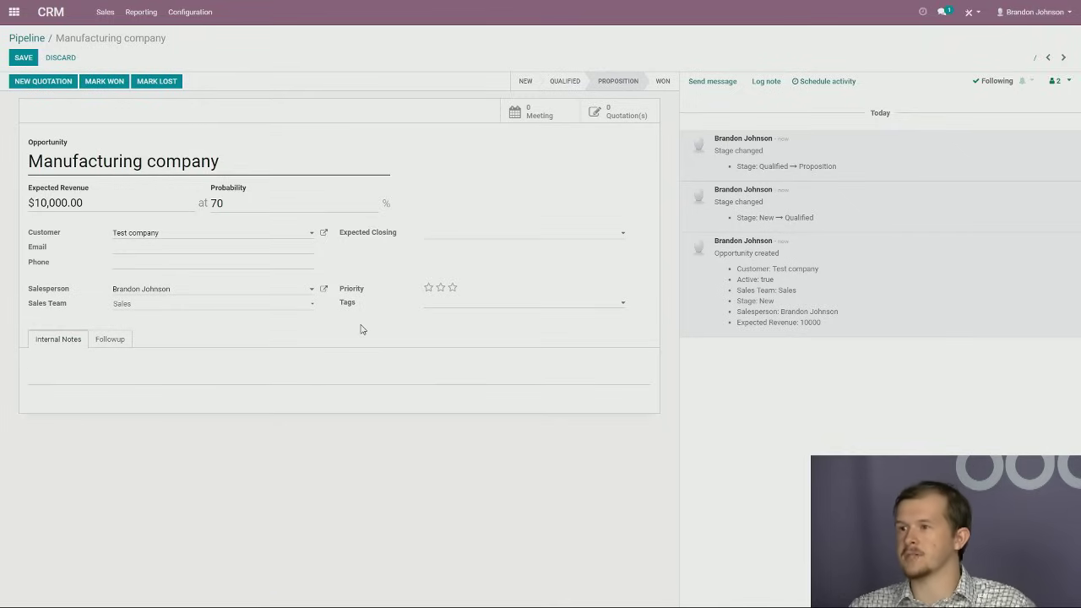
pyautogui.click(463, 235)
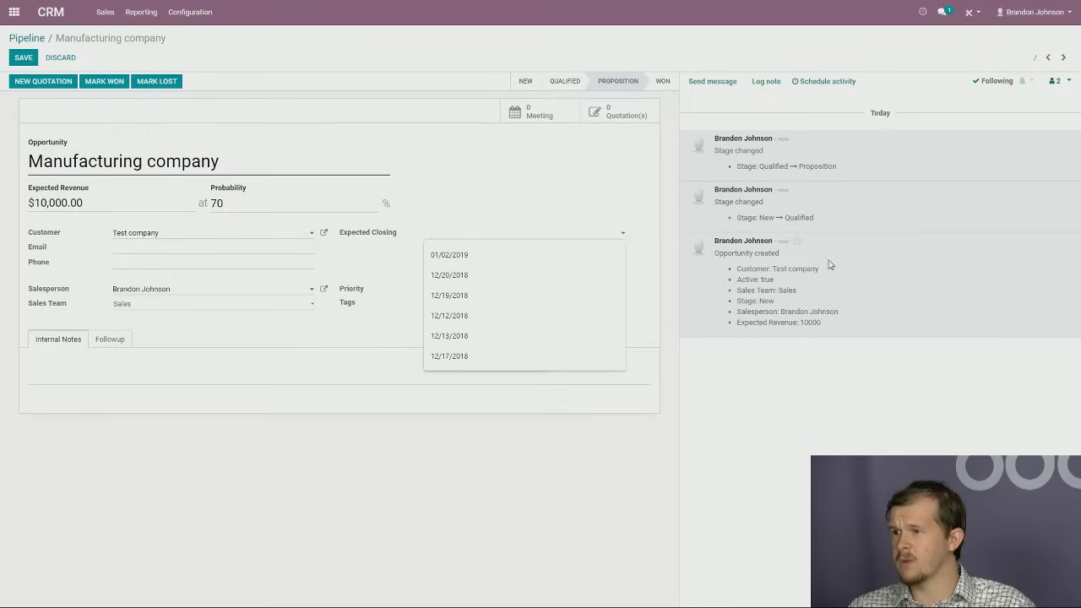
pyautogui.click(545, 175)
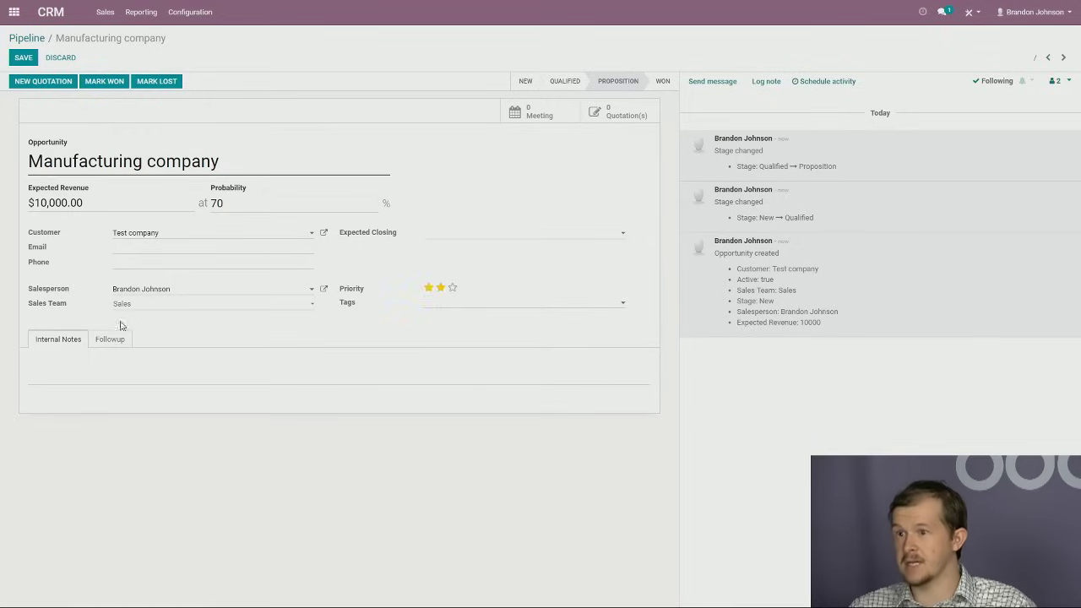
pyautogui.click(136, 265)
pyautogui.click(482, 270)
pyautogui.click(439, 306)
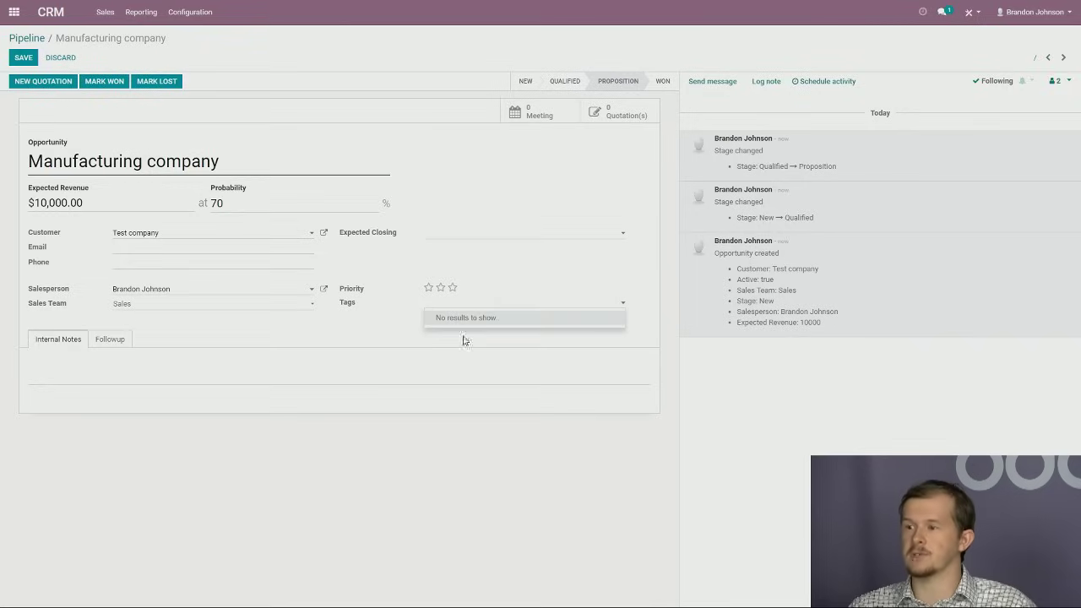
pyautogui.click(360, 366)
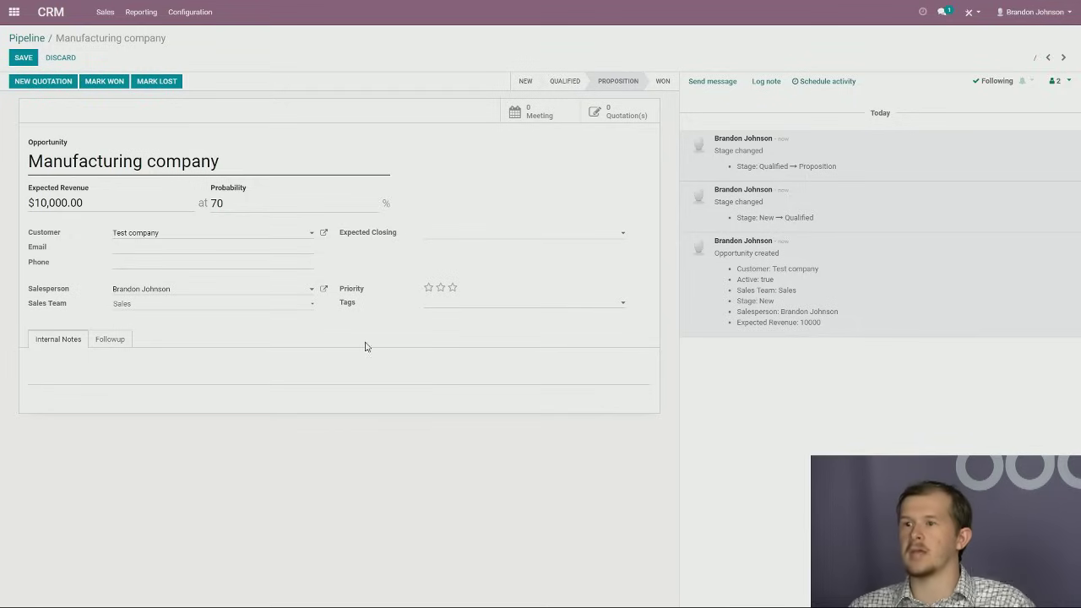
pyautogui.click(282, 264)
pyautogui.click(237, 249)
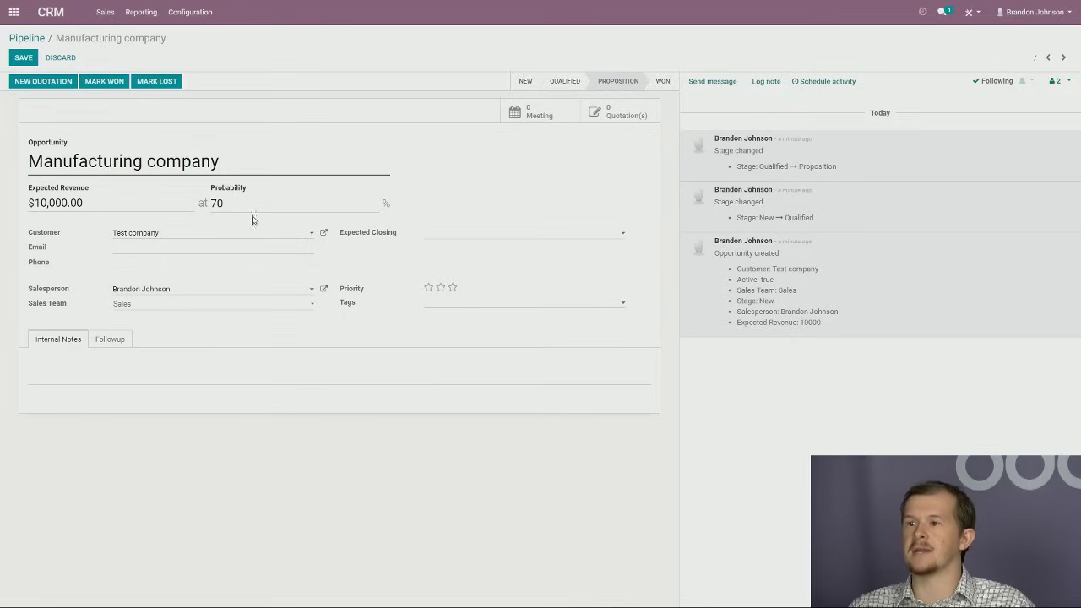
# Step: Install Odoo Studio in the database
pyautogui.click(971, 19)
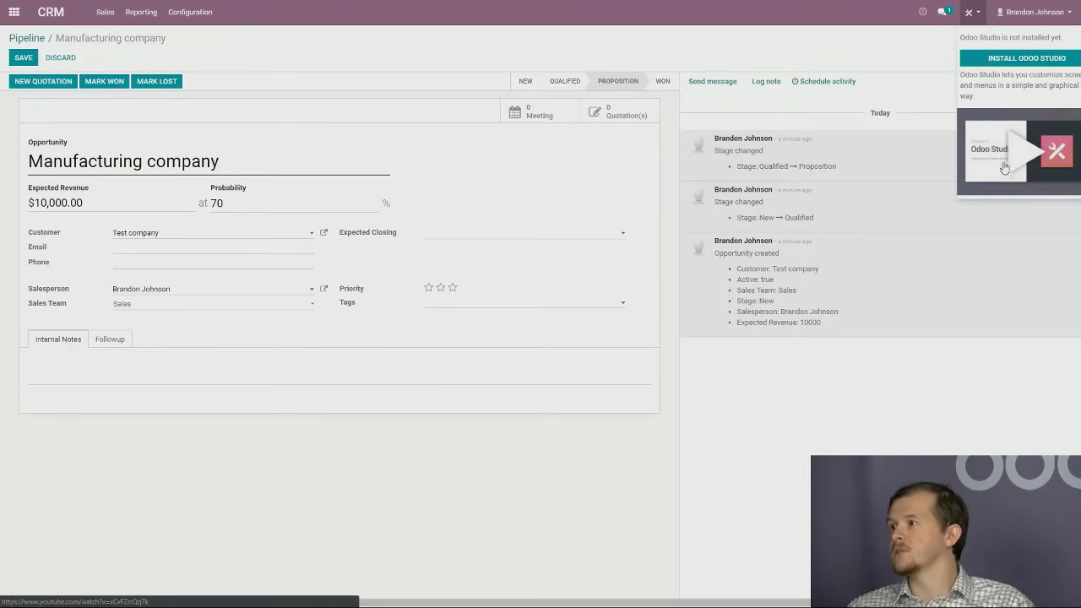
pyautogui.click(1054, 59)
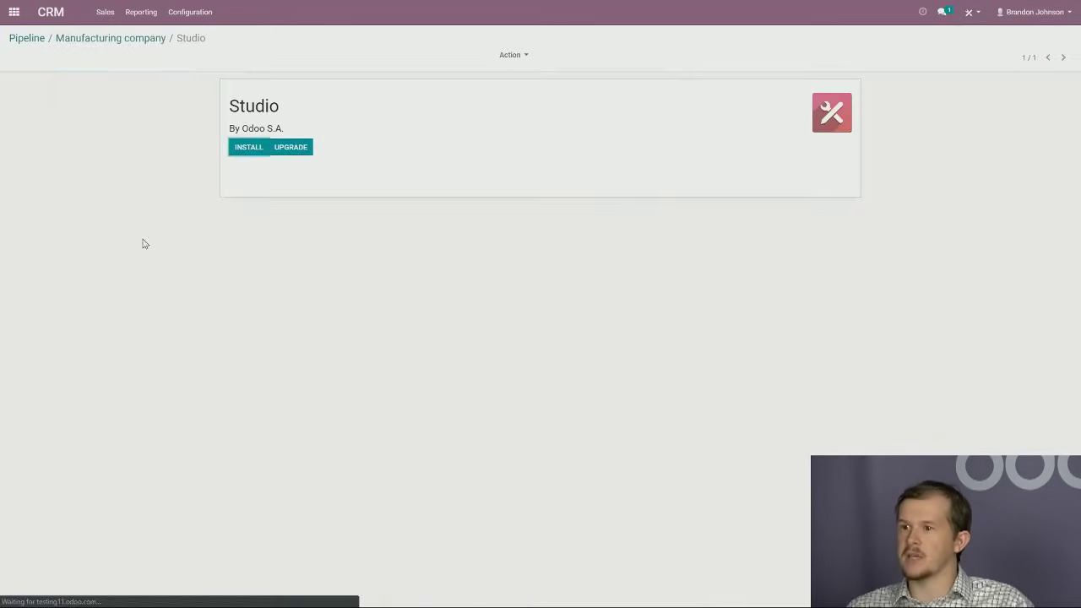
pyautogui.click(249, 146)
pyautogui.click(665, 135)
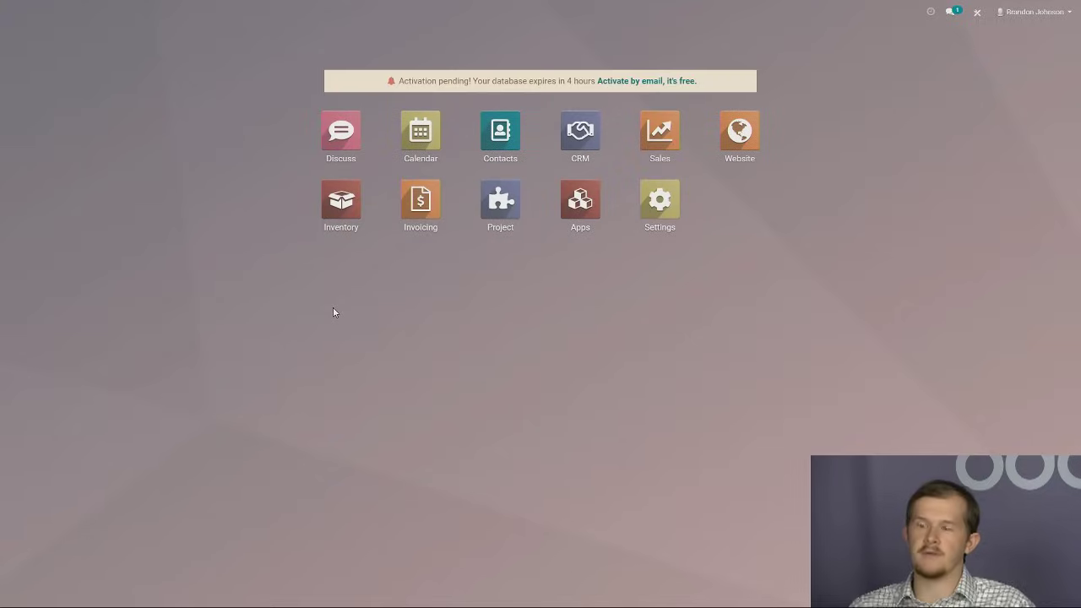
# Step: Open the Manufacturing company opportunity in Studio and add a new Text field above Salesperson
pyautogui.click(584, 149)
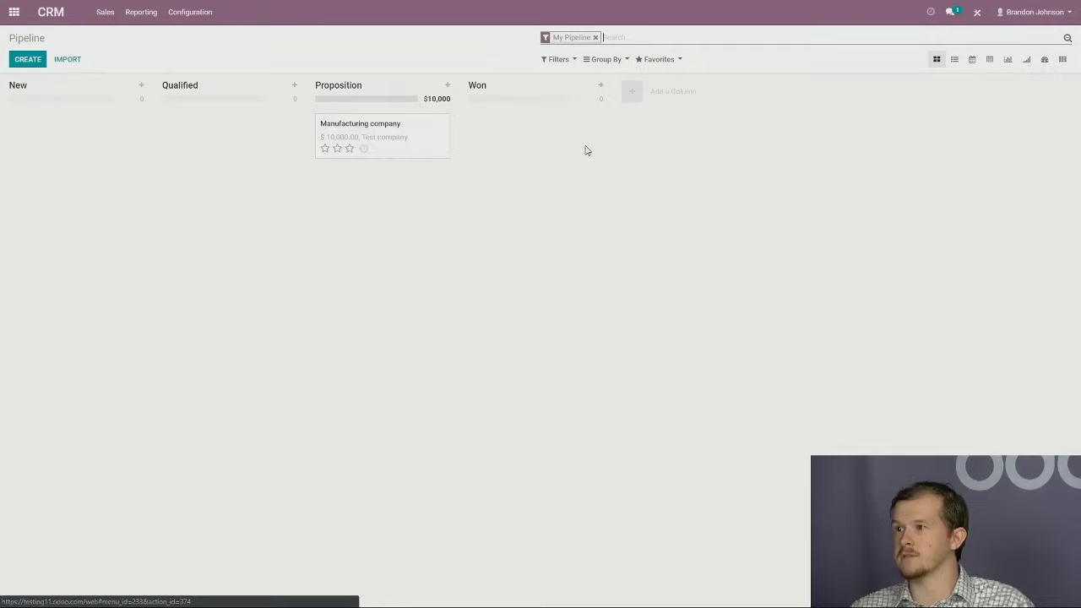
pyautogui.click(409, 145)
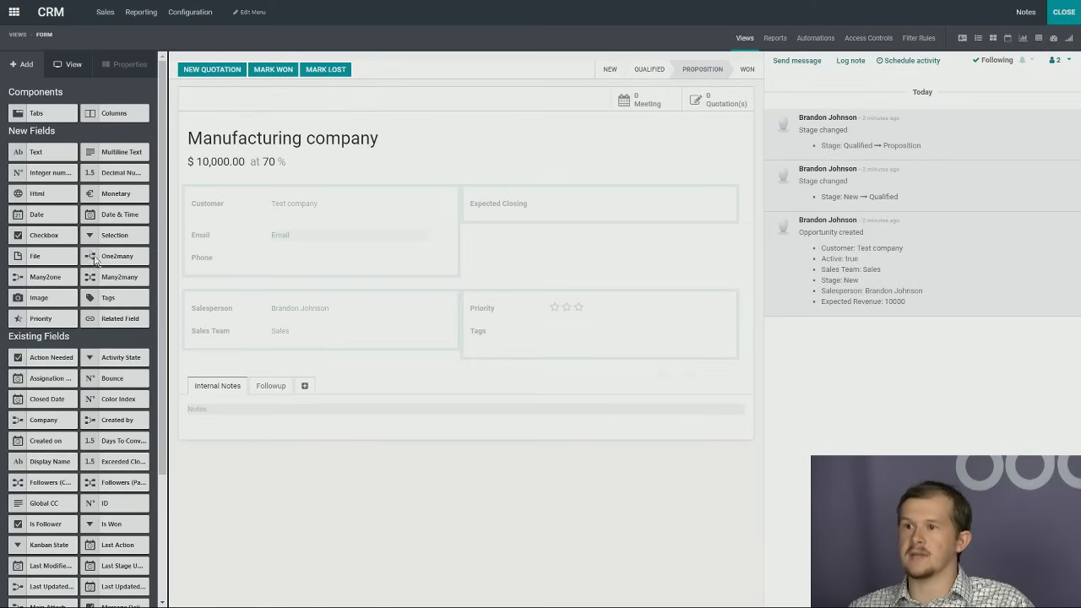
pyautogui.moveTo(31, 153); pyautogui.dragTo(222, 309)
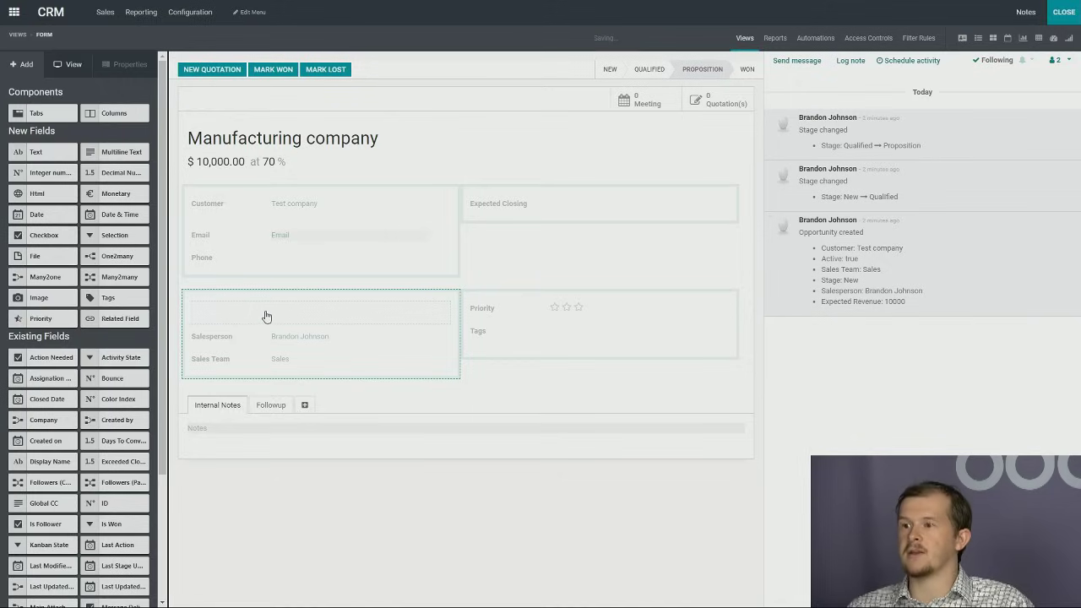
# Step: Label the new text field "Test box" and close Studio
pyautogui.click(213, 312)
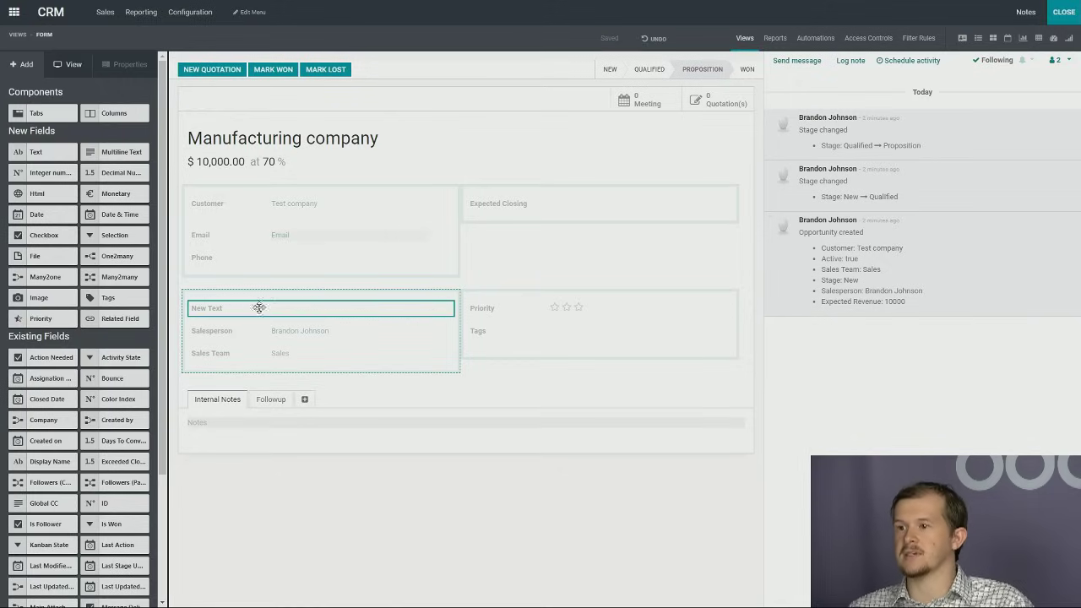
pyautogui.moveTo(82, 170); pyautogui.dragTo(1, 172)
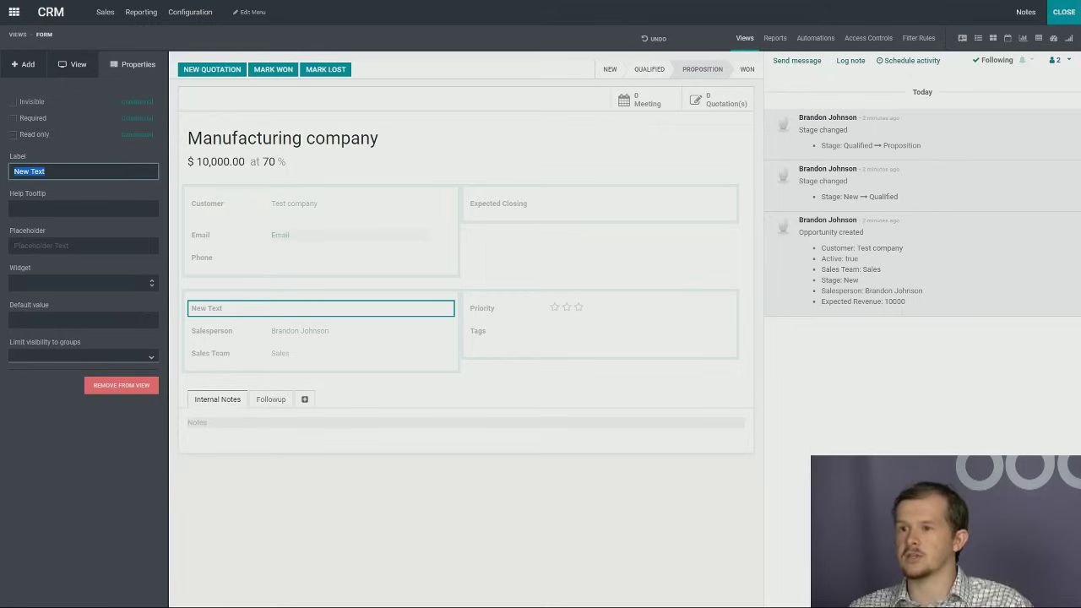
pyautogui.write('Test box')
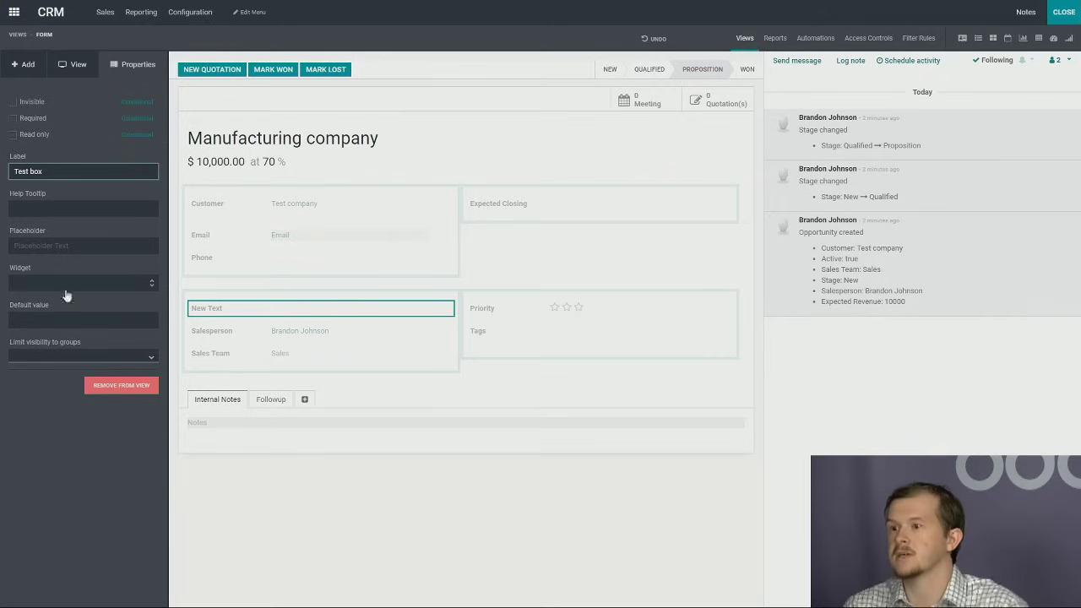
pyautogui.click(526, 384)
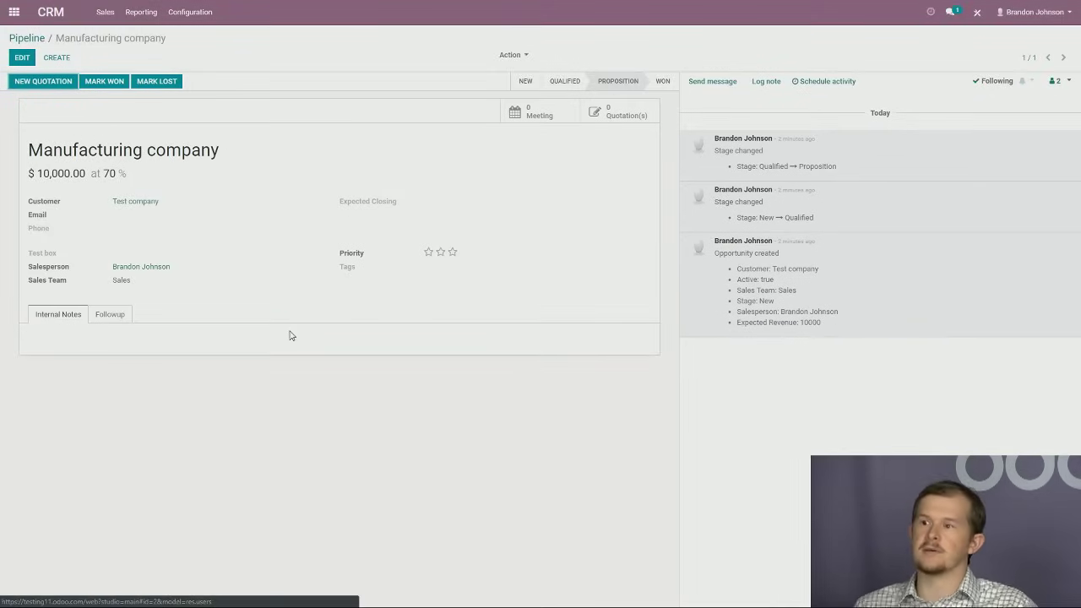
# Step: Enter "test" in the opportunity's Test box field and save the record
pyautogui.click(21, 58)
pyautogui.click(135, 288)
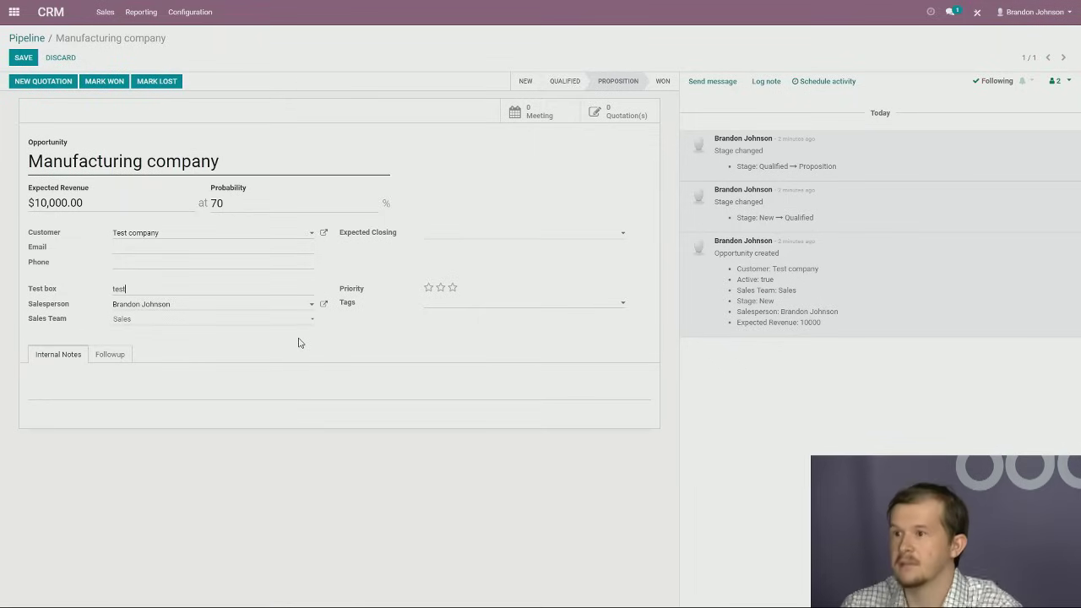
pyautogui.click(23, 58)
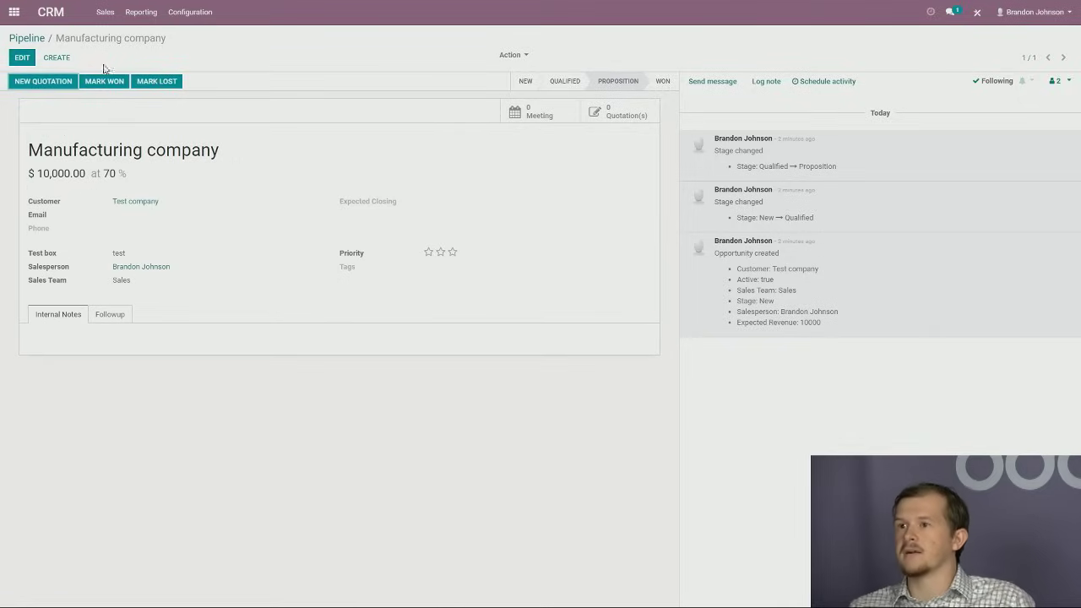
# Step: Return to the pipeline and look through the fields available for a custom filter
pyautogui.click(33, 39)
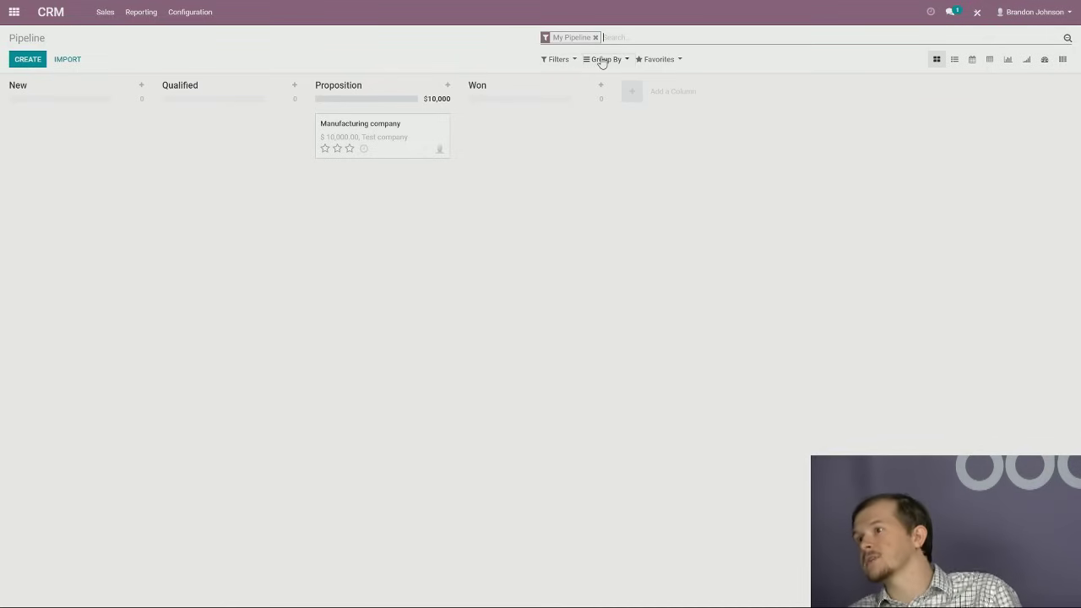
pyautogui.click(554, 61)
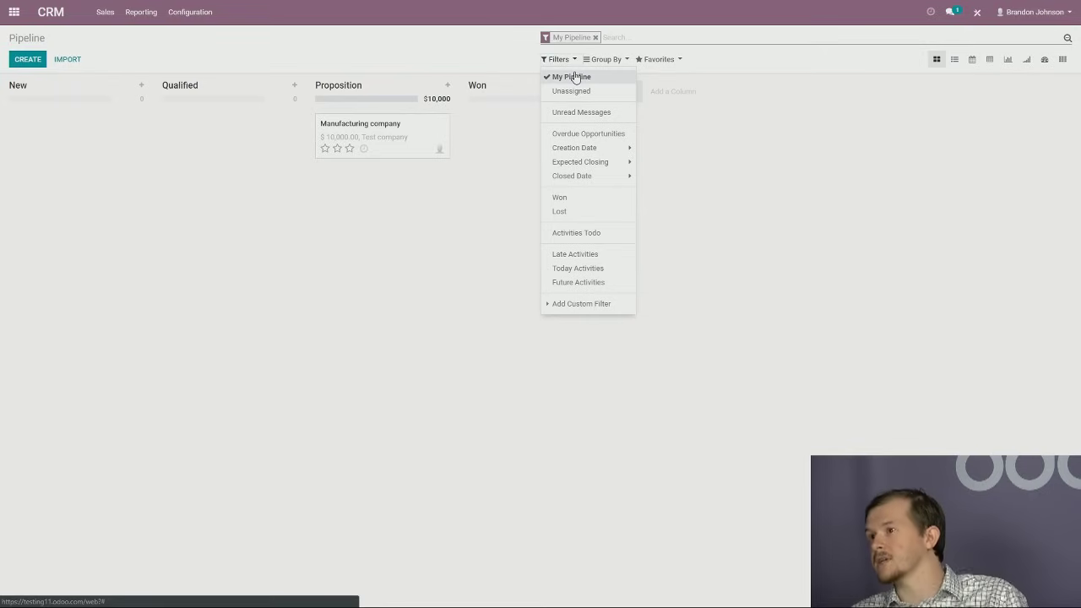
pyautogui.click(580, 303)
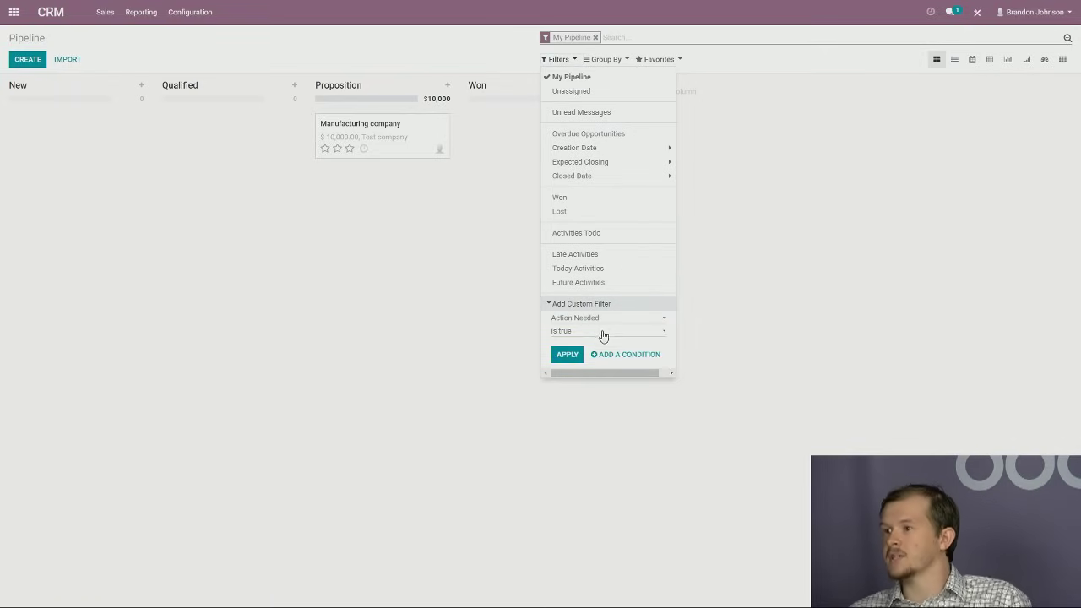
pyautogui.click(611, 319)
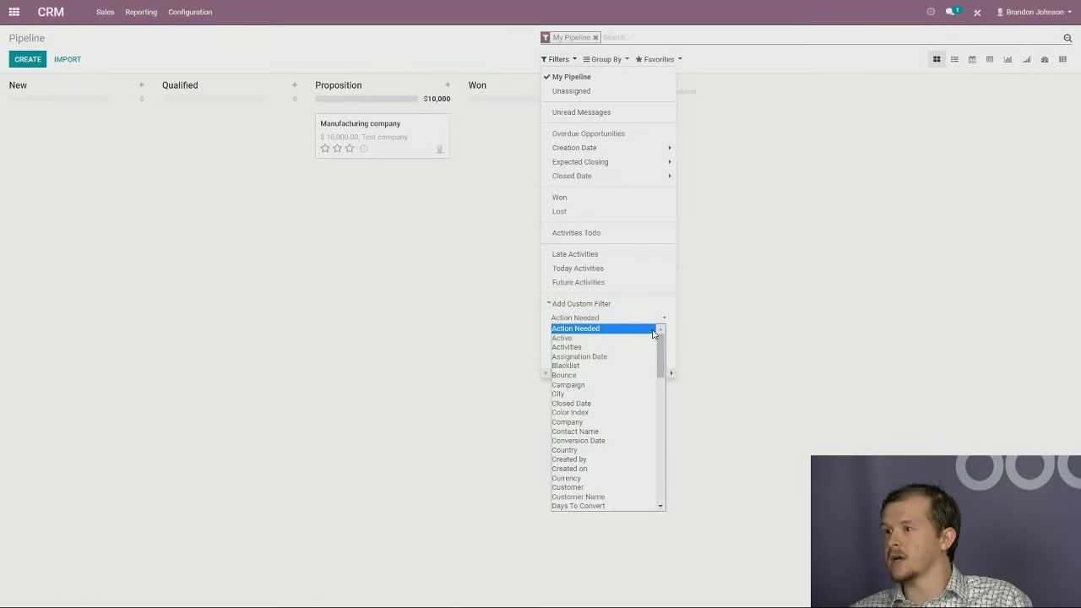
pyautogui.moveTo(661, 344); pyautogui.dragTo(660, 488)
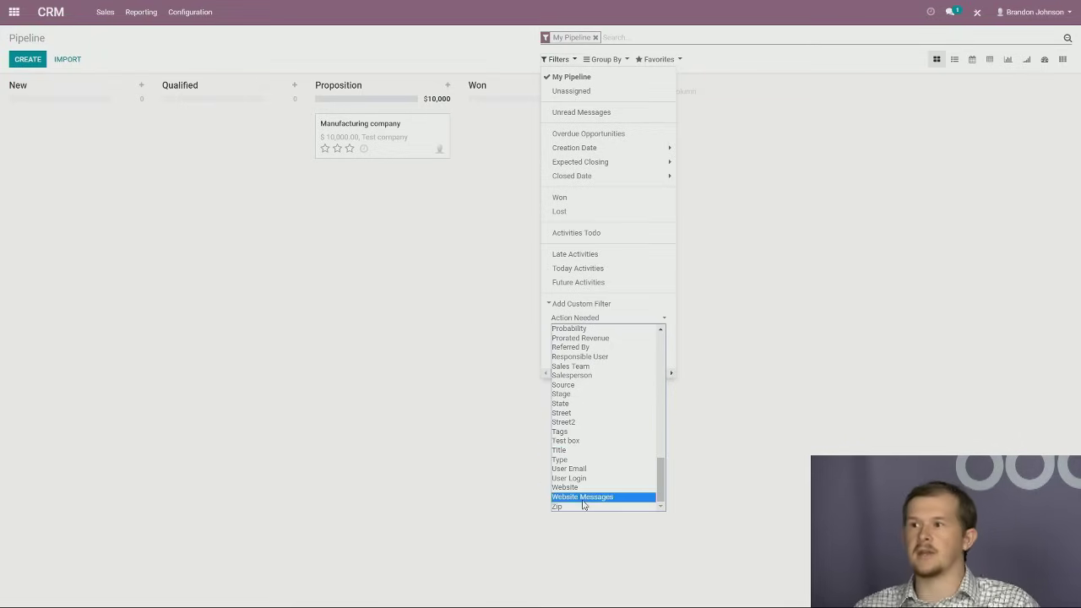
# Step: Open the Manufacturing company opportunity and bring up the message composer for its followers
pyautogui.click(427, 145)
pyautogui.click(427, 145)
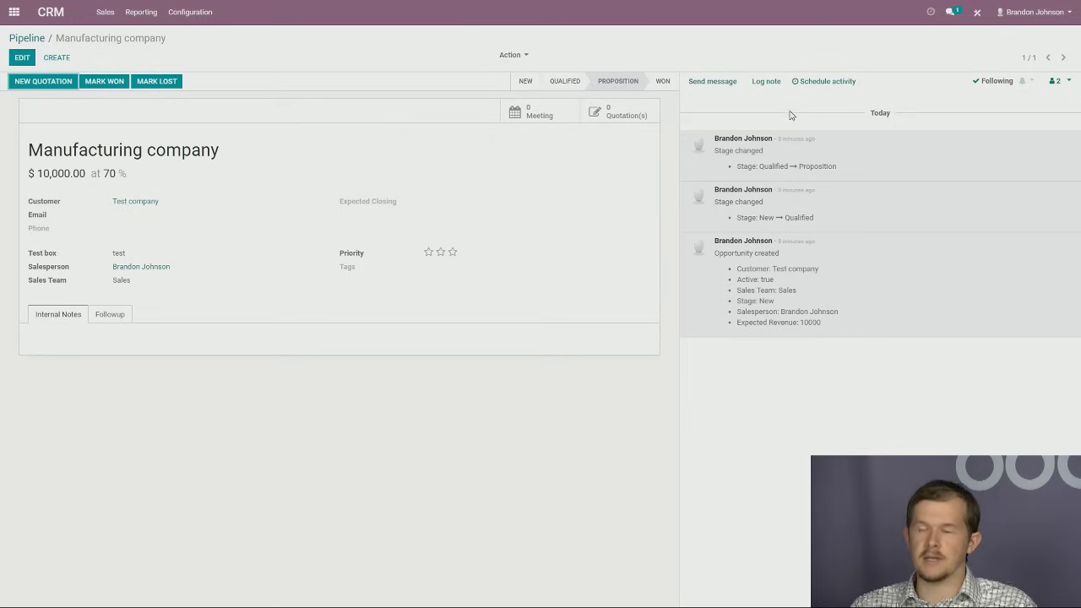
pyautogui.click(712, 82)
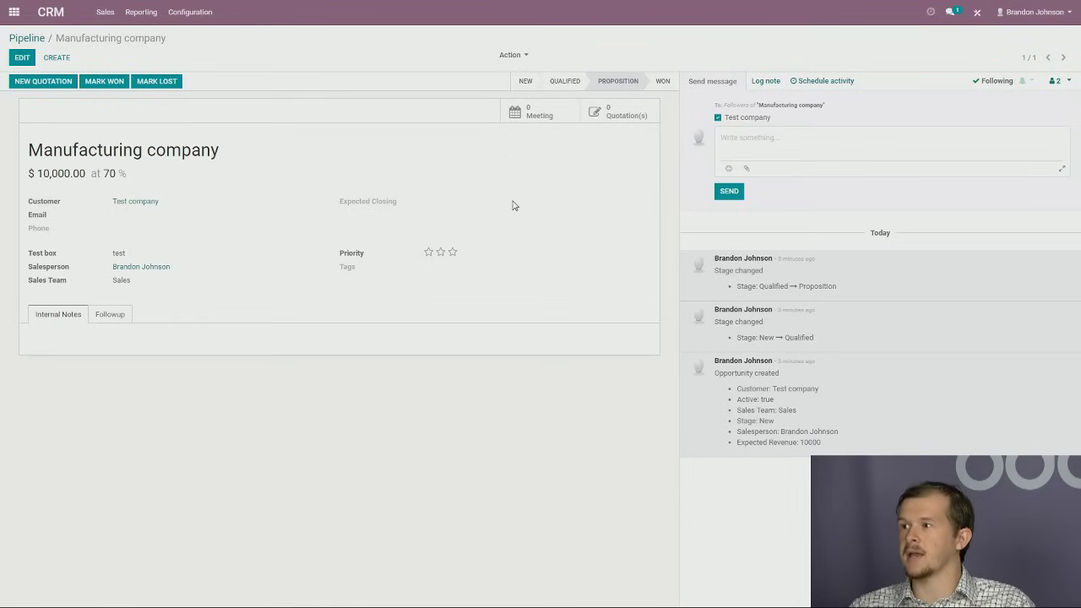
# Step: Fill in the opportunity's e-mail address, save the record and place the cursor in the message composer
pyautogui.click(22, 59)
pyautogui.click(129, 249)
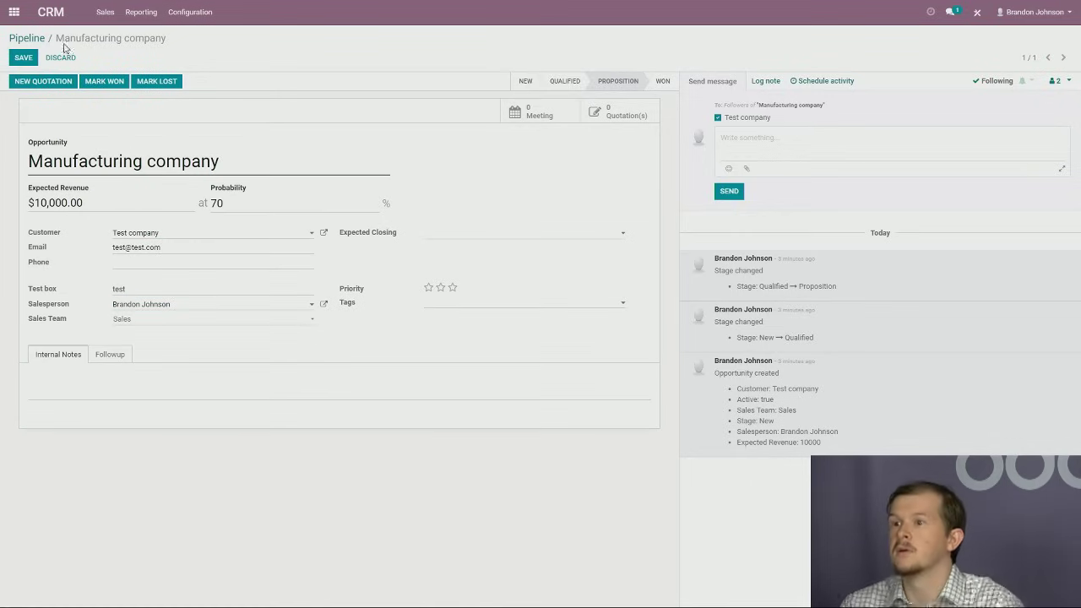
pyautogui.click(24, 59)
pyautogui.click(809, 140)
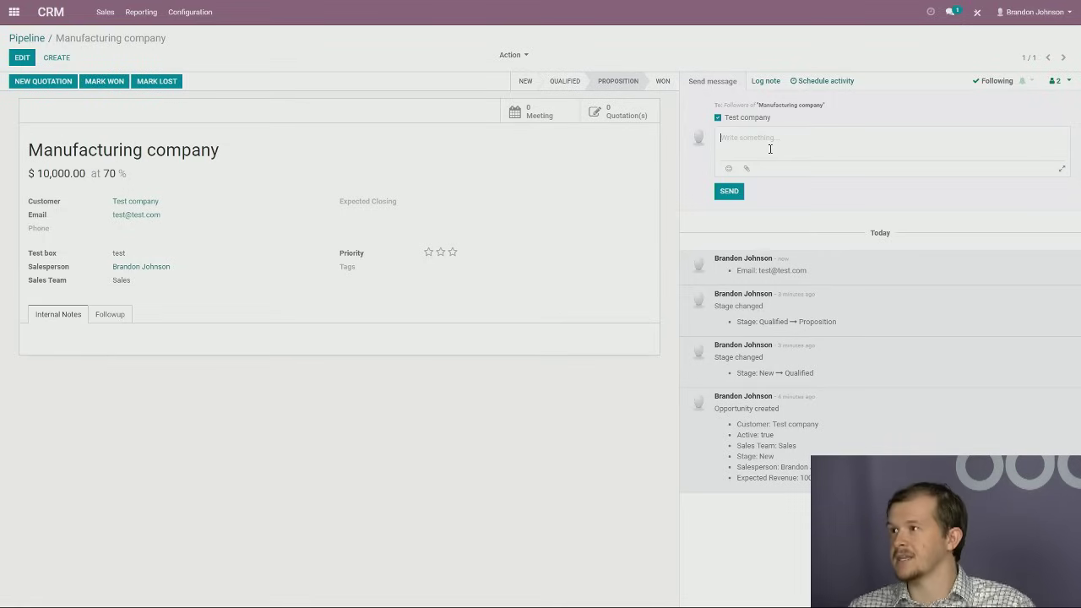
# Step: Try mentioning OdooBot in an internal note on the opportunity and clear the draft text
pyautogui.click(763, 80)
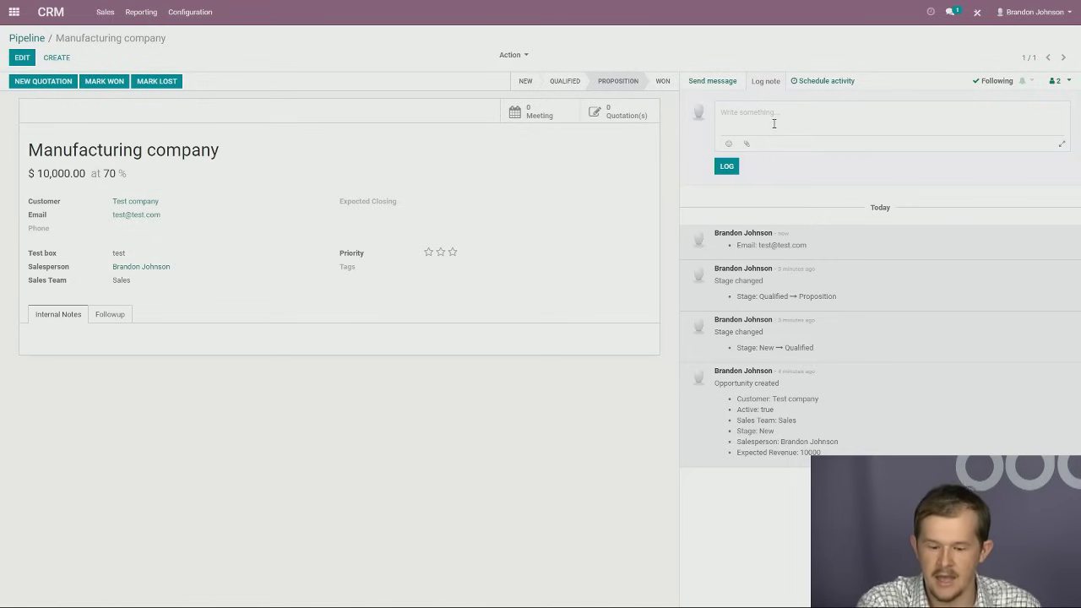
pyautogui.write('@')
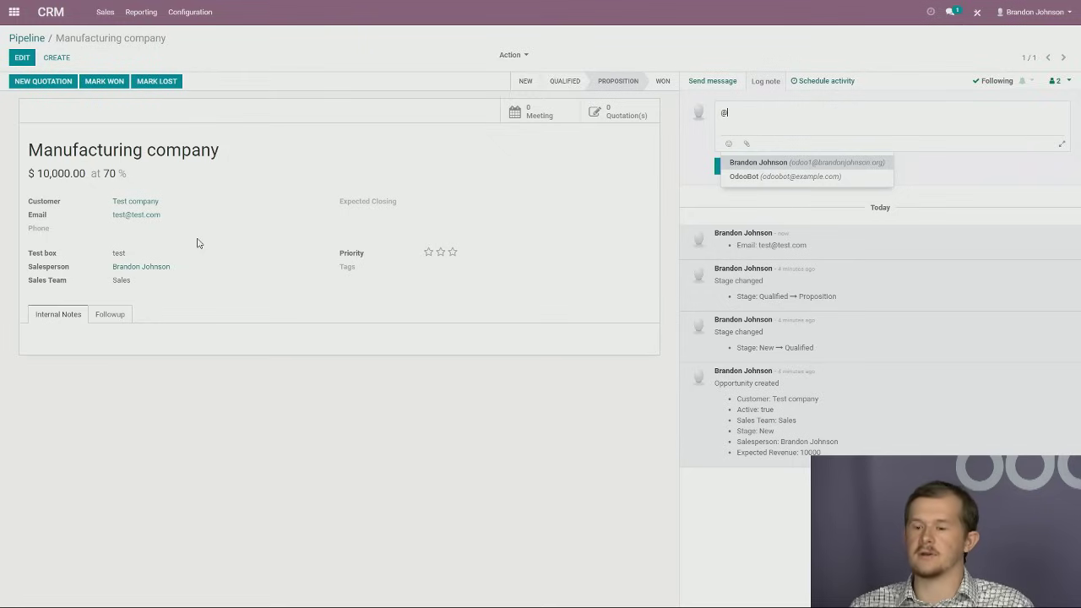
pyautogui.press('Down')
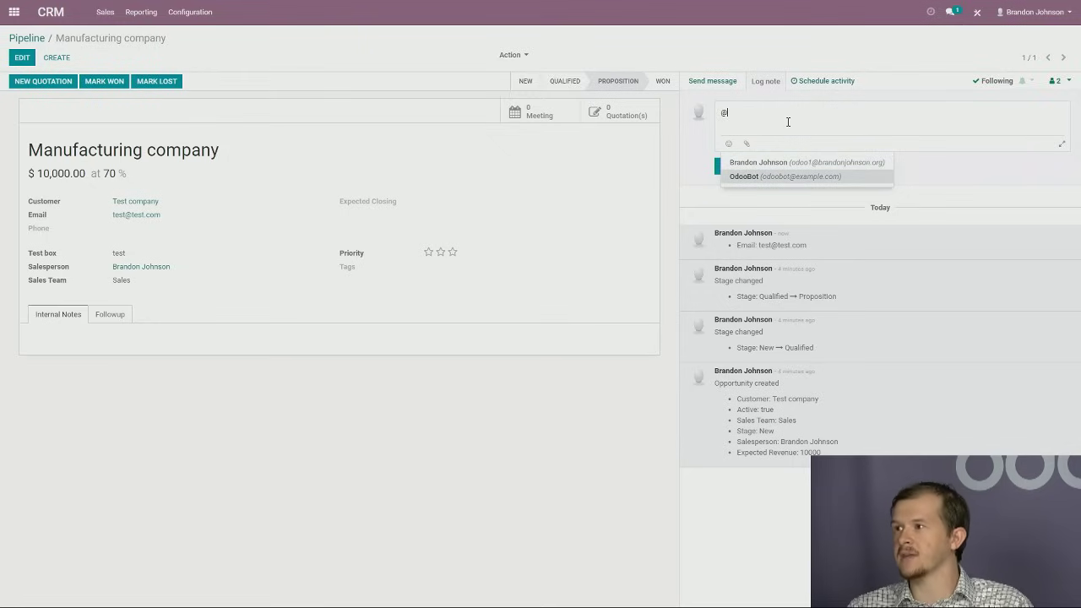
pyautogui.moveTo(788, 122); pyautogui.dragTo(648, 126)
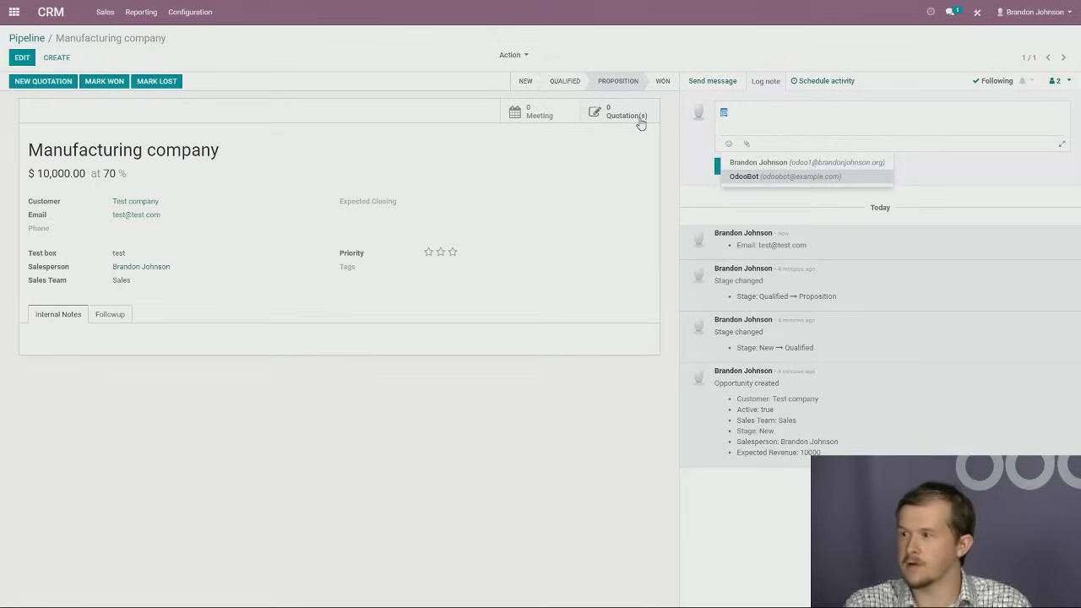
pyautogui.press('BackSpace')
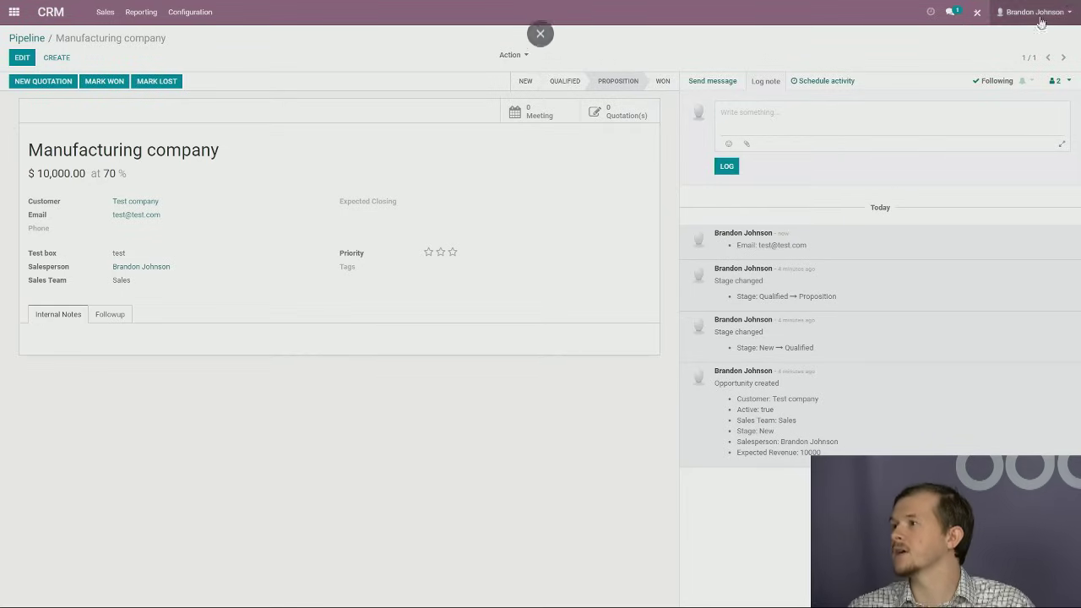
# Step: Schedule a Call activity on the Manufacturing company opportunity with its default due date and assignee
pyautogui.click(809, 81)
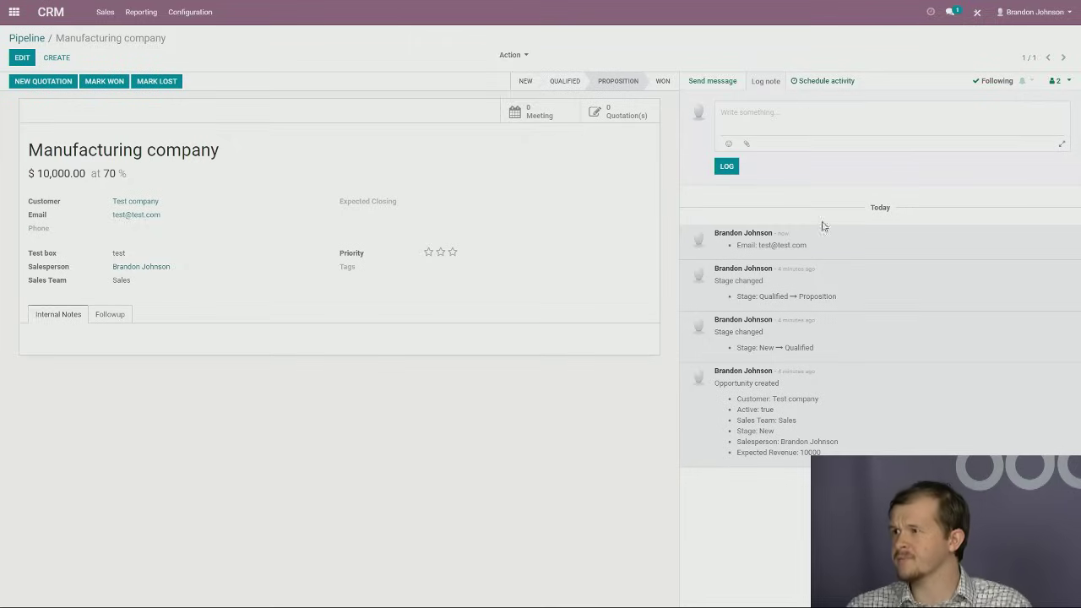
pyautogui.click(391, 79)
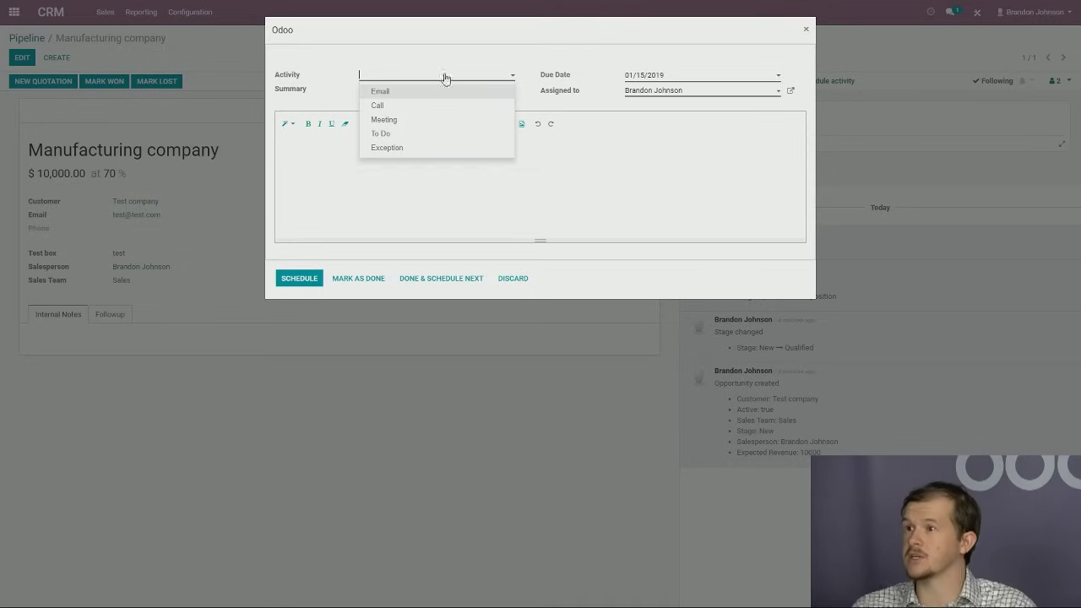
pyautogui.click(425, 90)
pyautogui.click(413, 88)
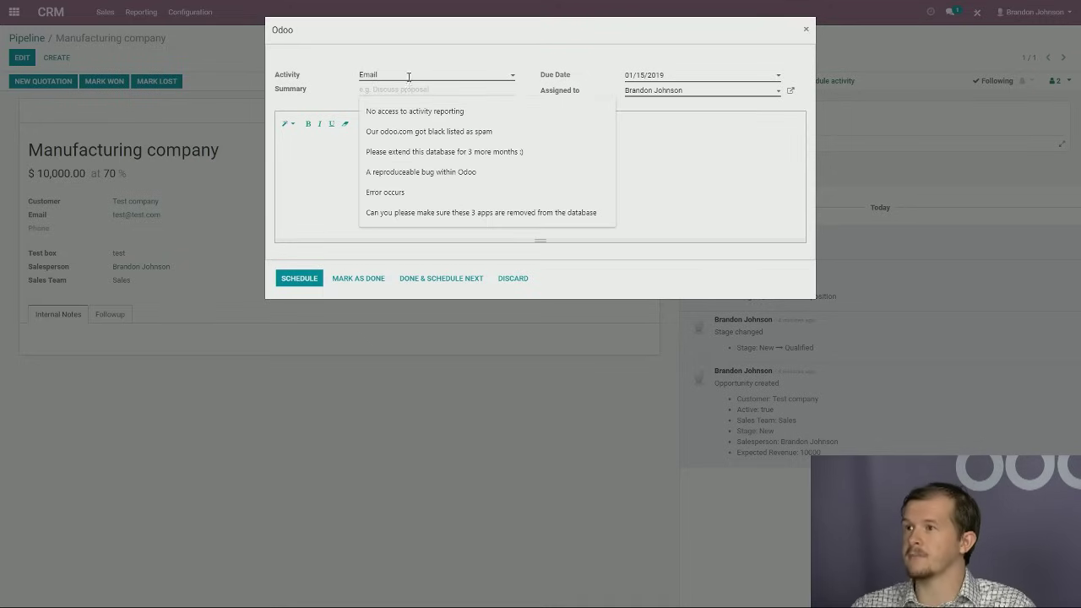
pyautogui.click(409, 77)
pyautogui.click(387, 105)
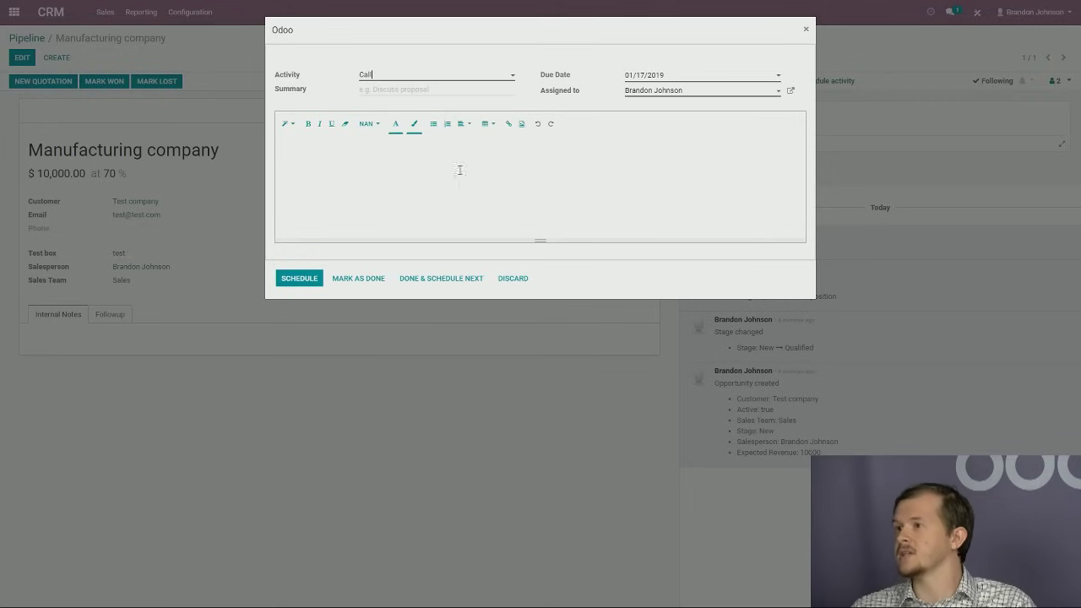
pyautogui.click(306, 279)
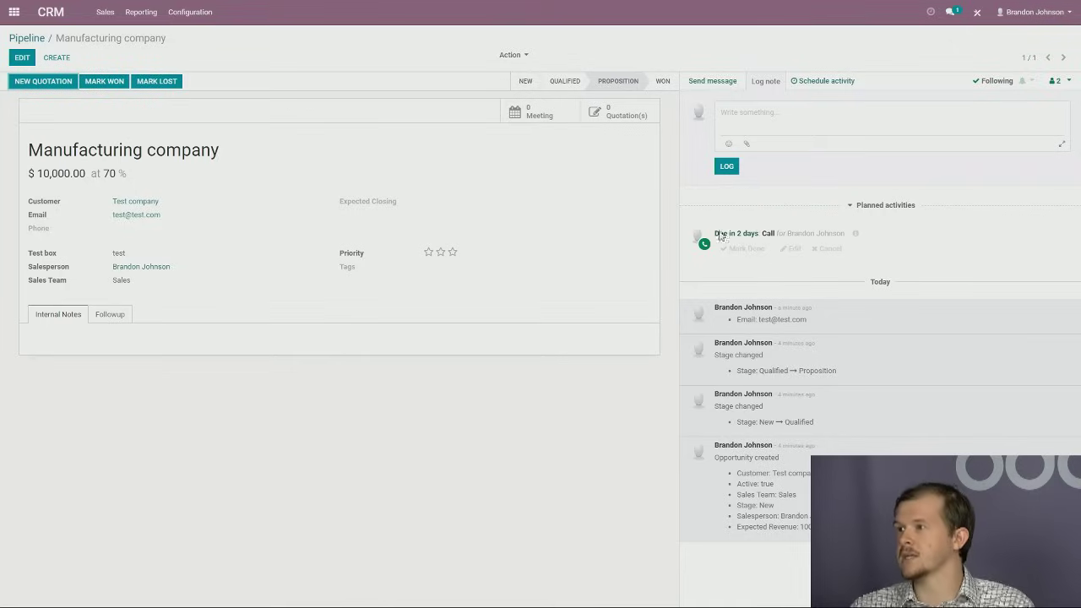
# Step: Go back to the pipeline and check the planned activities on the Manufacturing company card
pyautogui.click(34, 38)
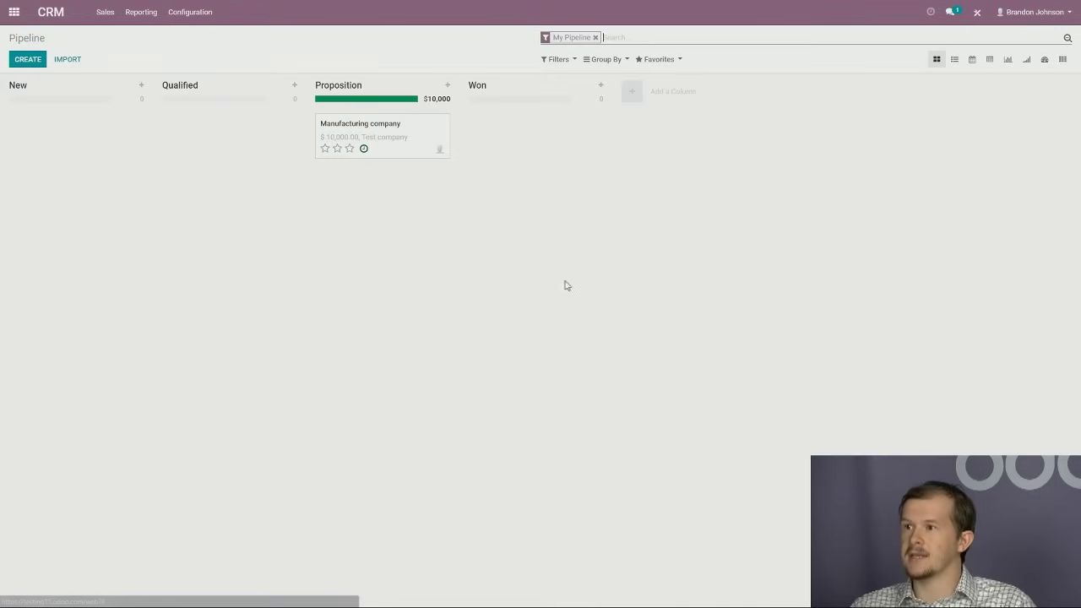
pyautogui.click(364, 150)
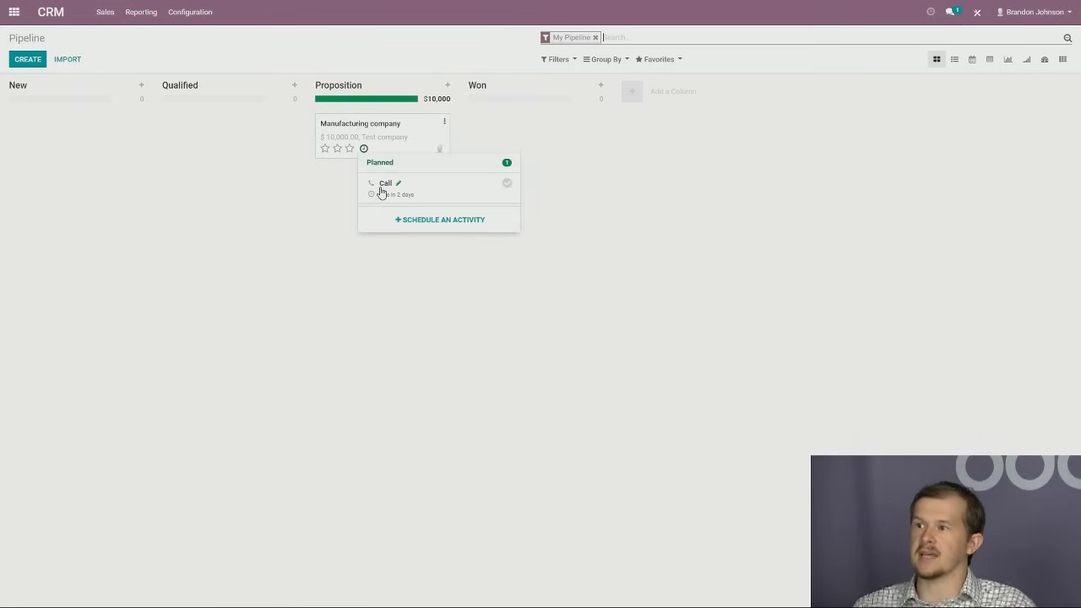
pyautogui.click(300, 224)
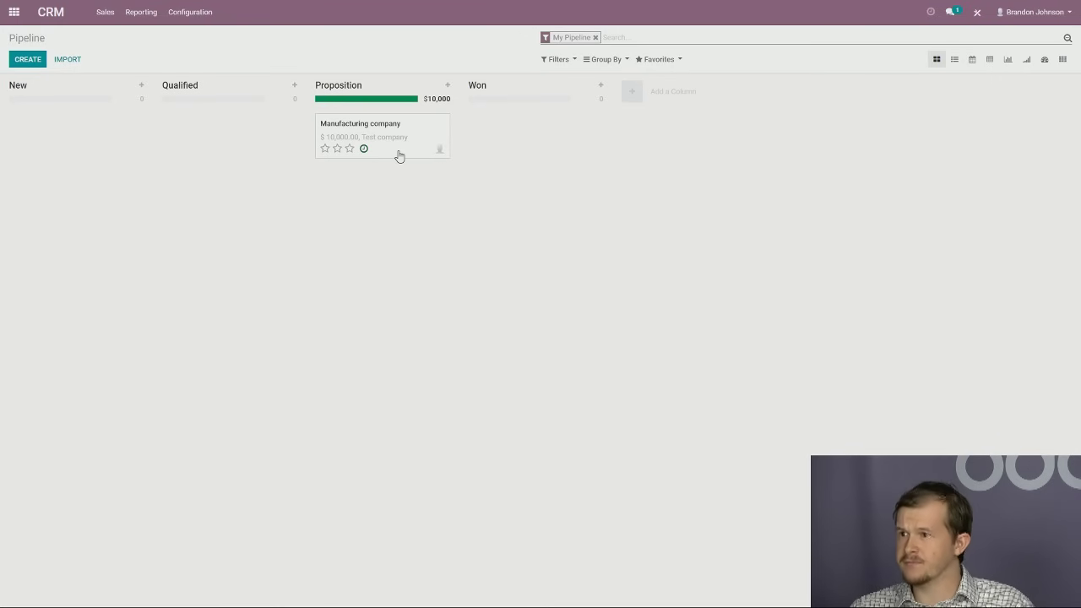
# Step: Mark the planned call on the Manufacturing company opportunity as done and close the follow-up activity forms without scheduling another
pyautogui.click(399, 156)
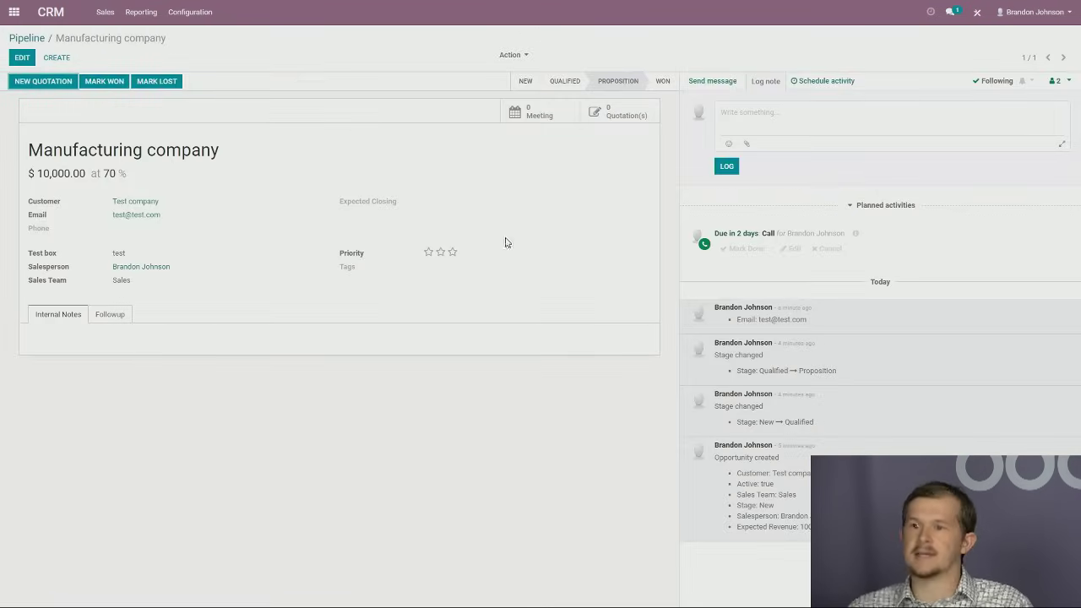
pyautogui.click(747, 248)
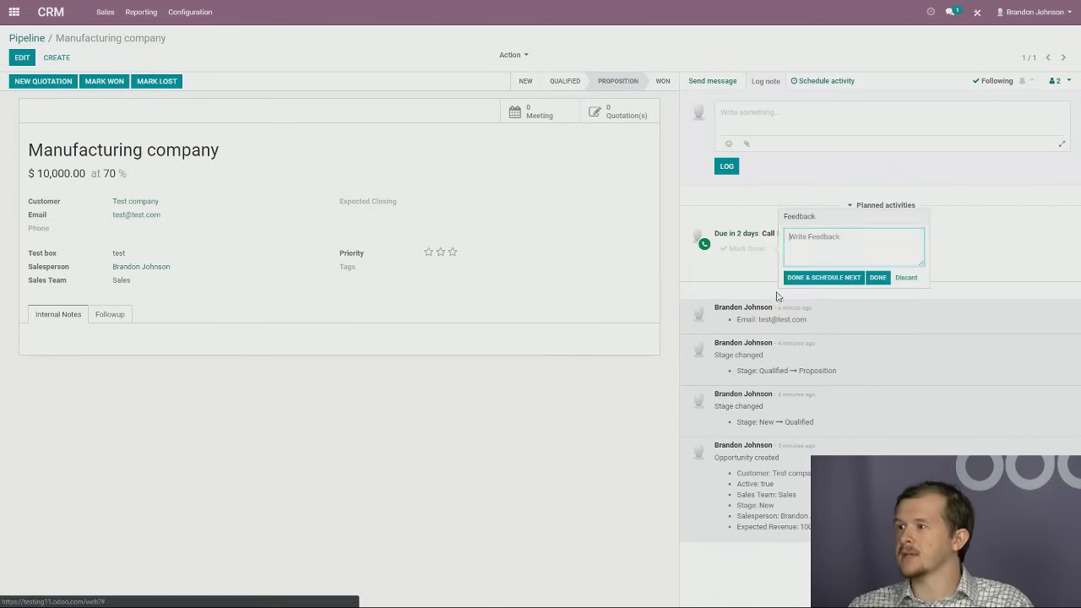
pyautogui.click(816, 279)
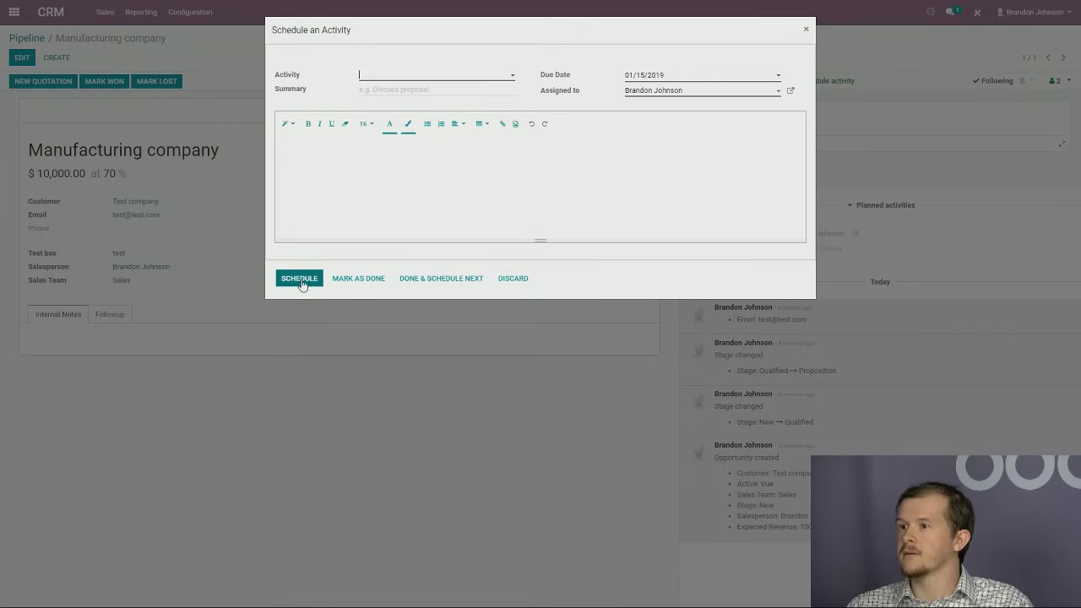
pyautogui.click(369, 282)
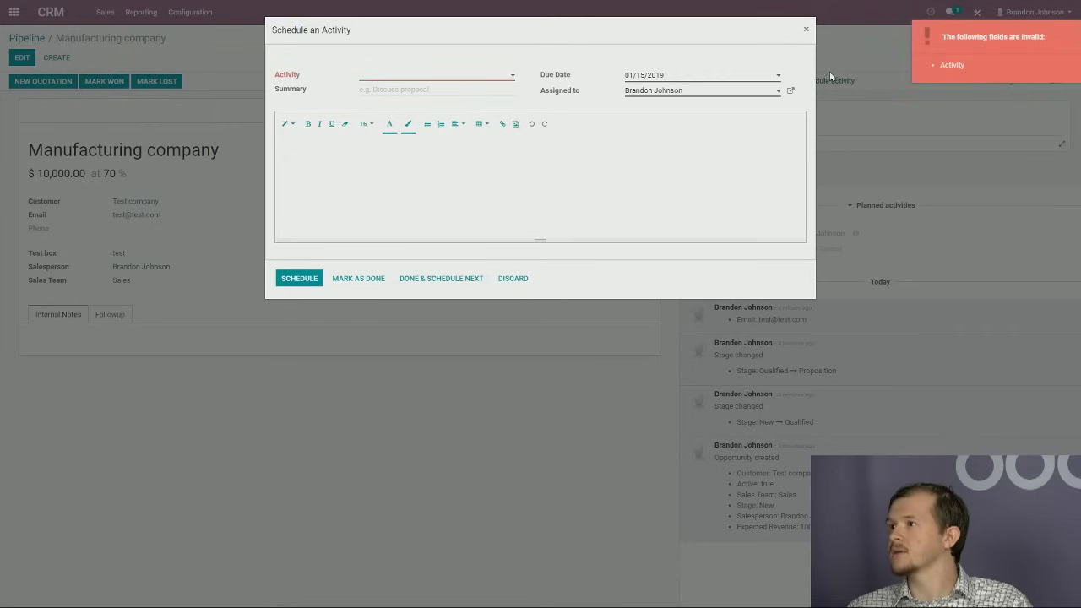
pyautogui.click(803, 31)
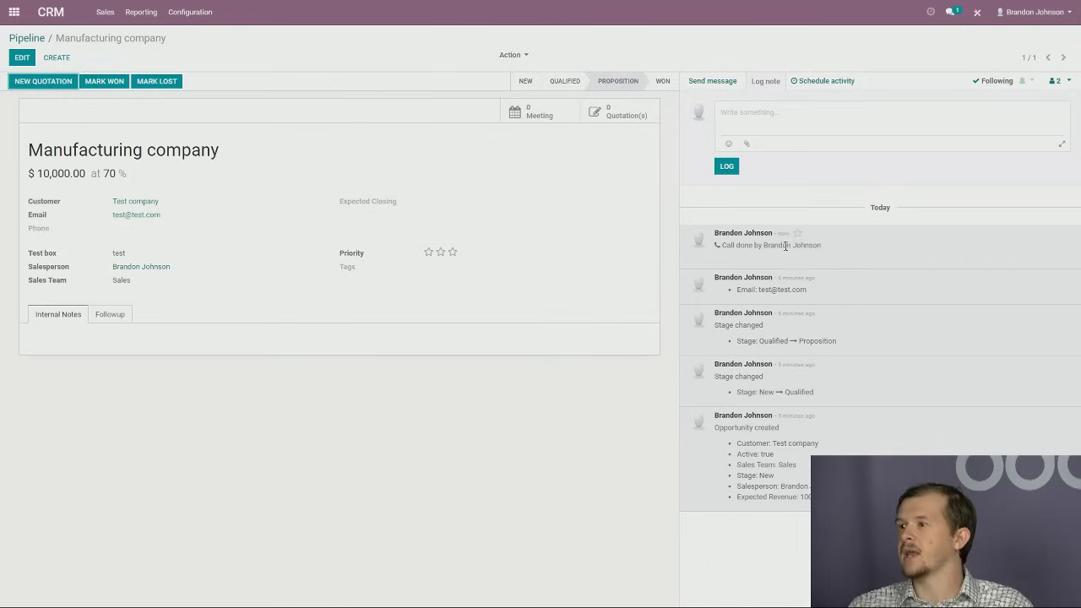
pyautogui.click(824, 88)
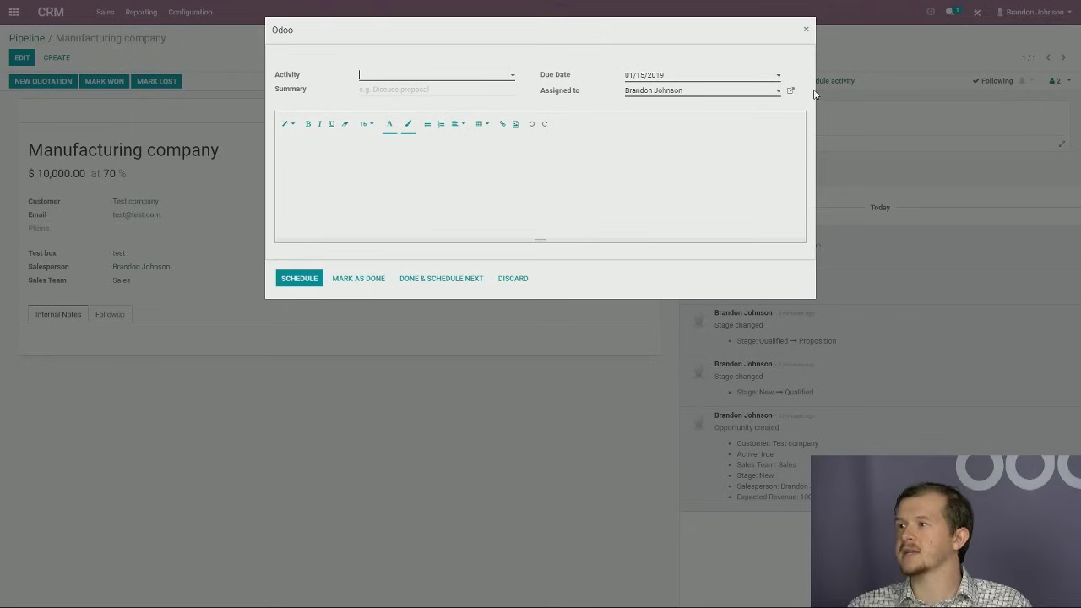
pyautogui.click(804, 30)
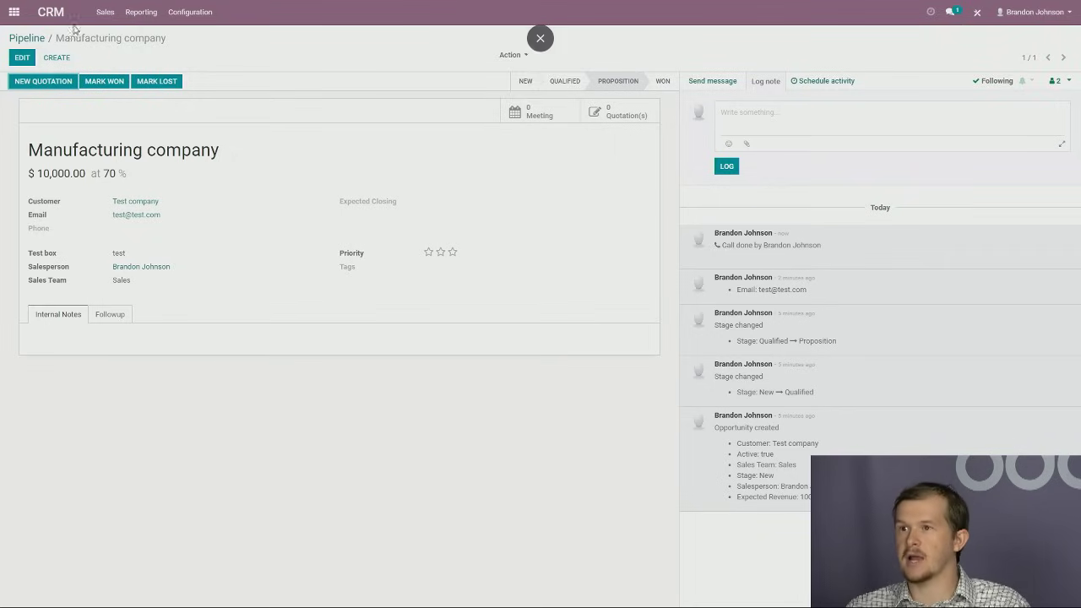
# Step: Examine the charts, key figures and tables in the pipeline's dashboard view, then return to the Kanban pipeline
pyautogui.click(29, 39)
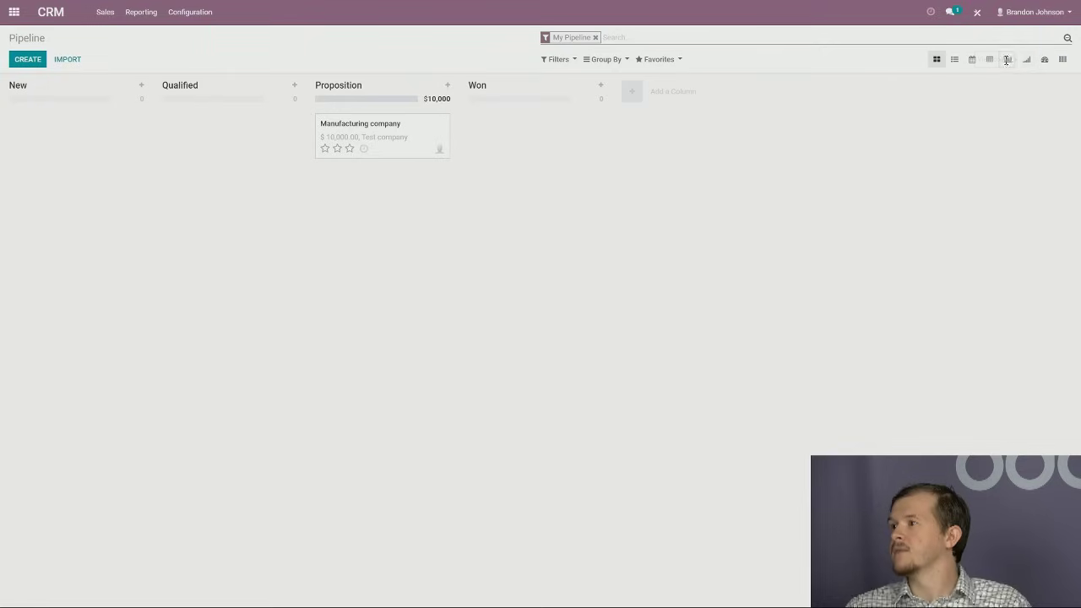
pyautogui.click(954, 59)
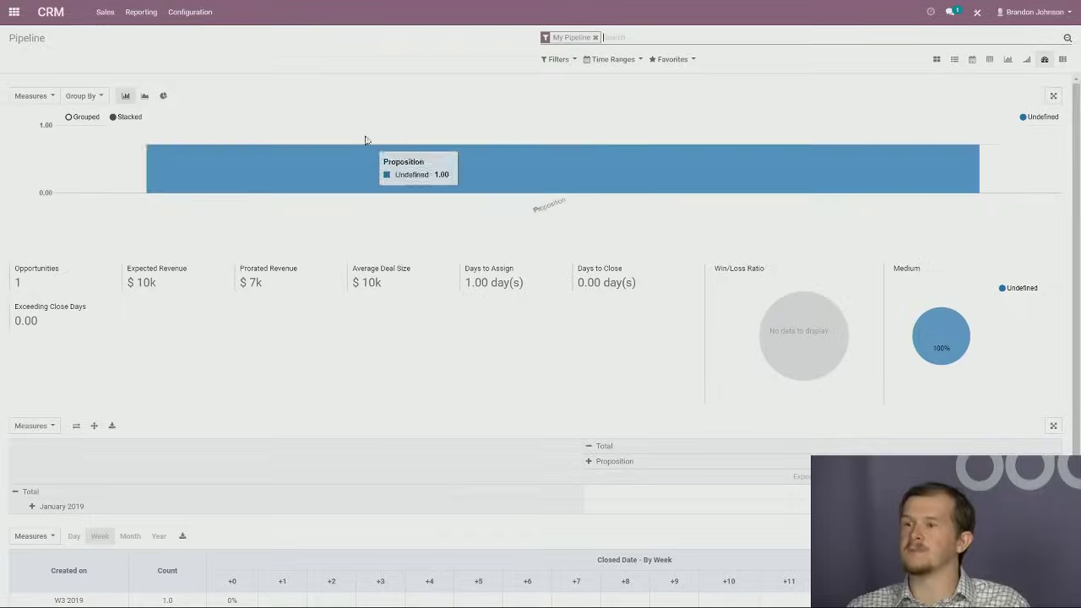
pyautogui.scroll(-1, 548, 309)
pyautogui.scroll(1, 575, 303)
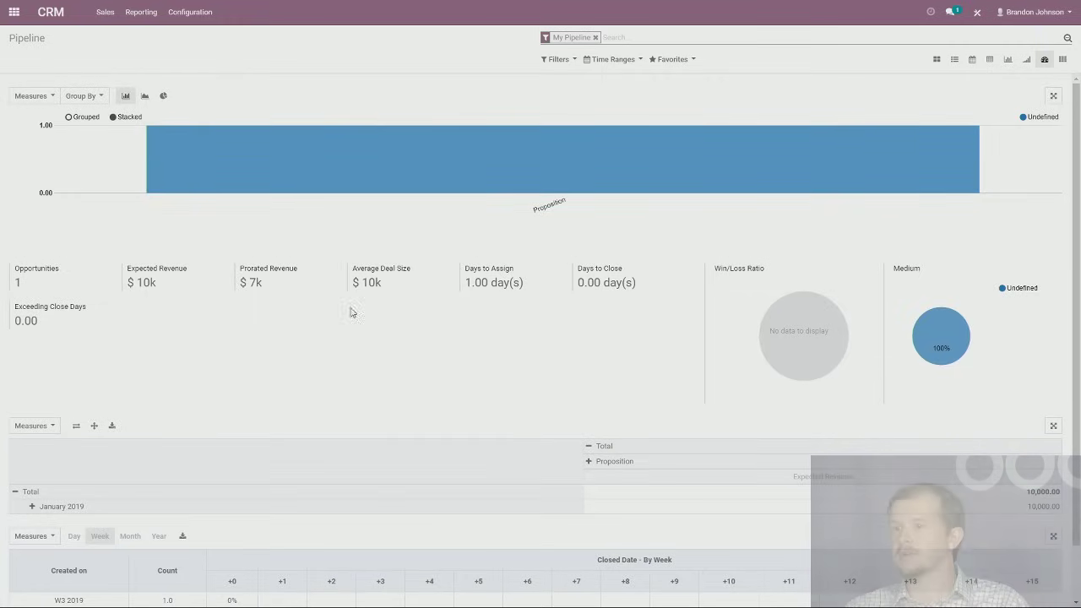
pyautogui.scroll(-1, 407, 391)
pyautogui.scroll(-1, 407, 390)
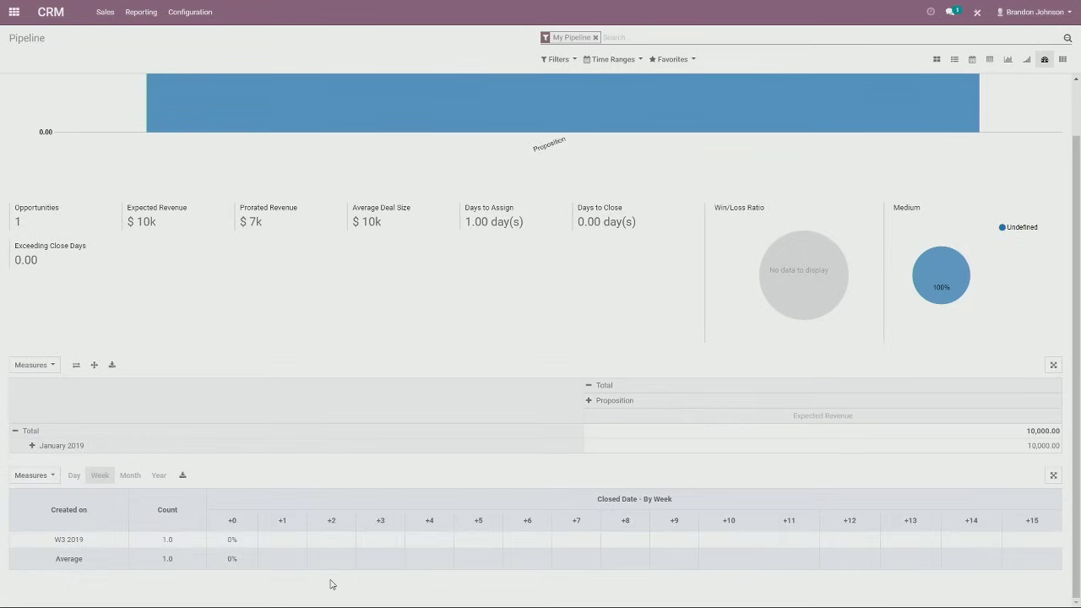
pyautogui.scroll(1, 279, 507)
pyautogui.scroll(1, 267, 495)
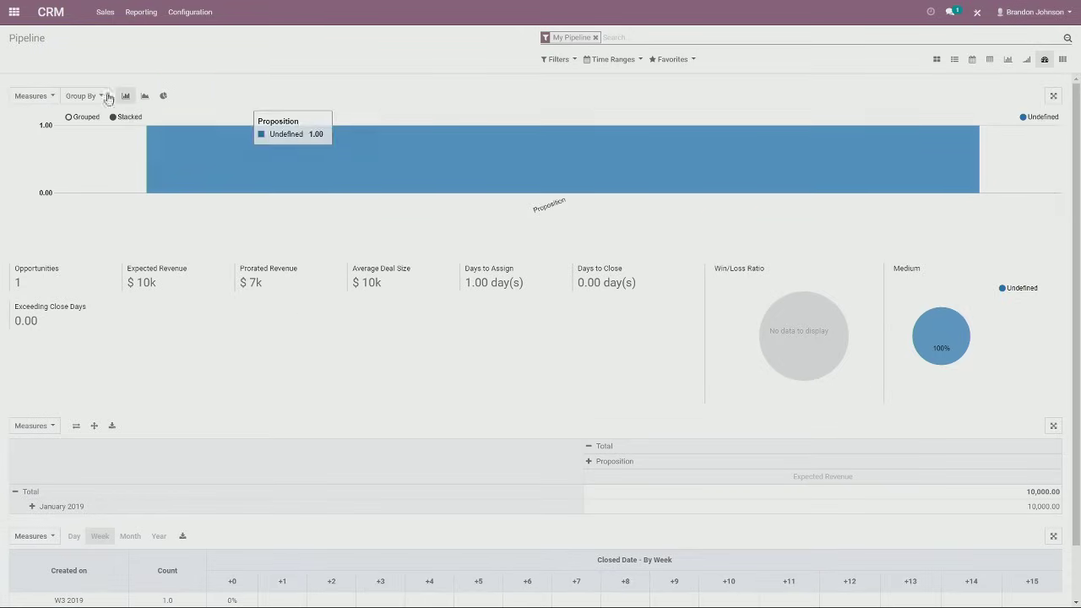
pyautogui.click(50, 14)
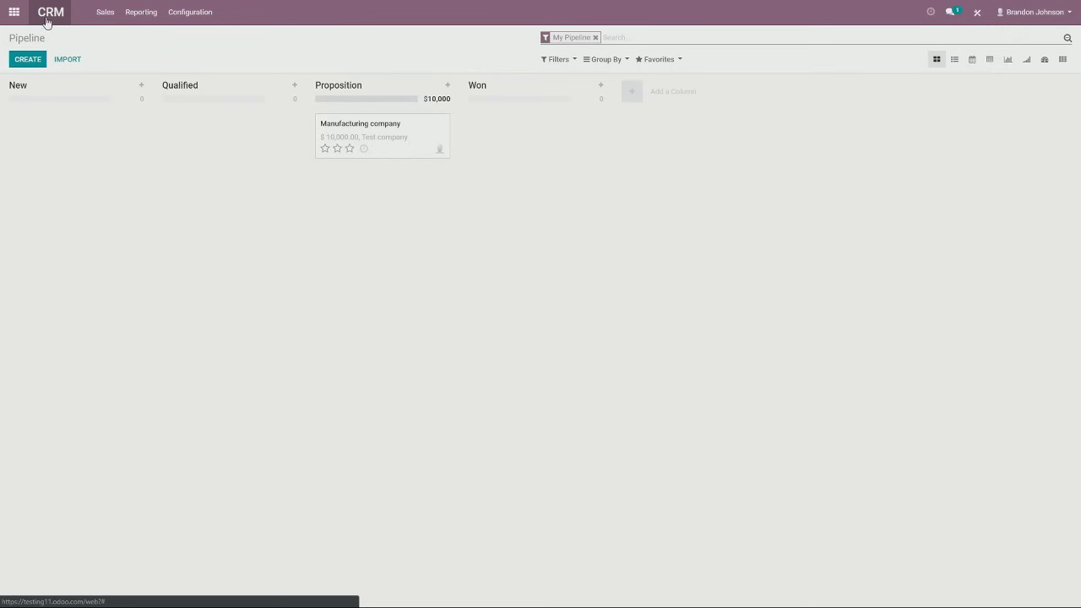
# Step: Switch to the Sales app and start a new quotation for the customer Test company
pyautogui.click(15, 14)
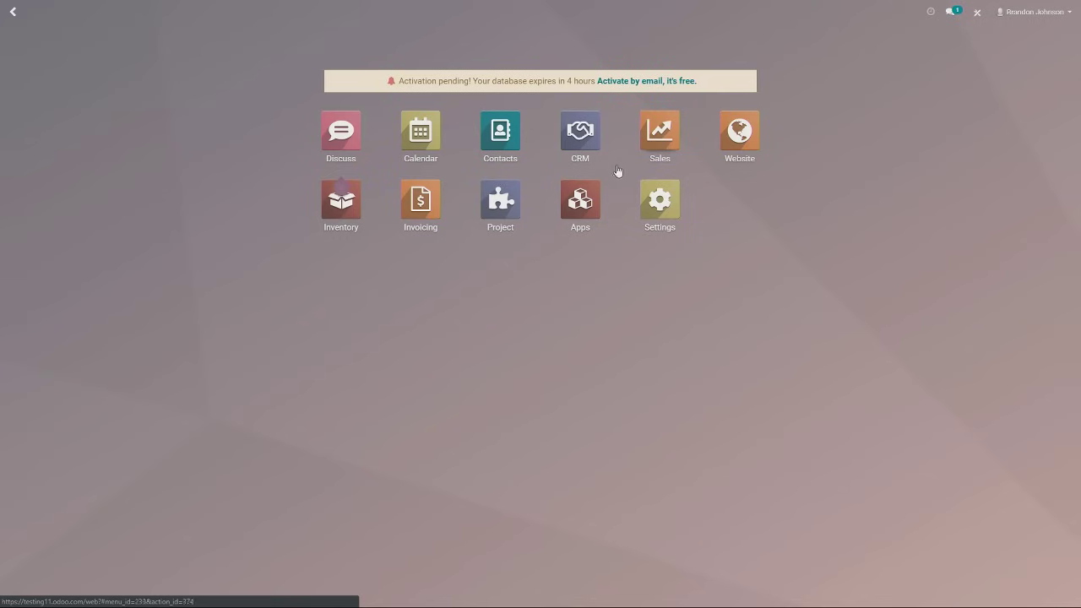
pyautogui.click(678, 133)
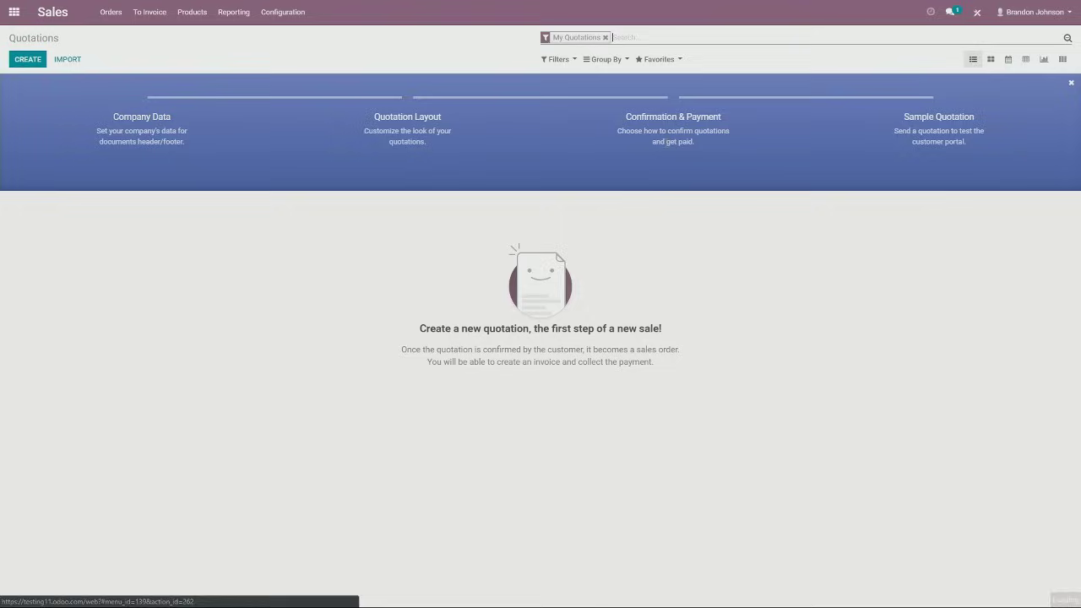
pyautogui.click(28, 59)
pyautogui.click(173, 163)
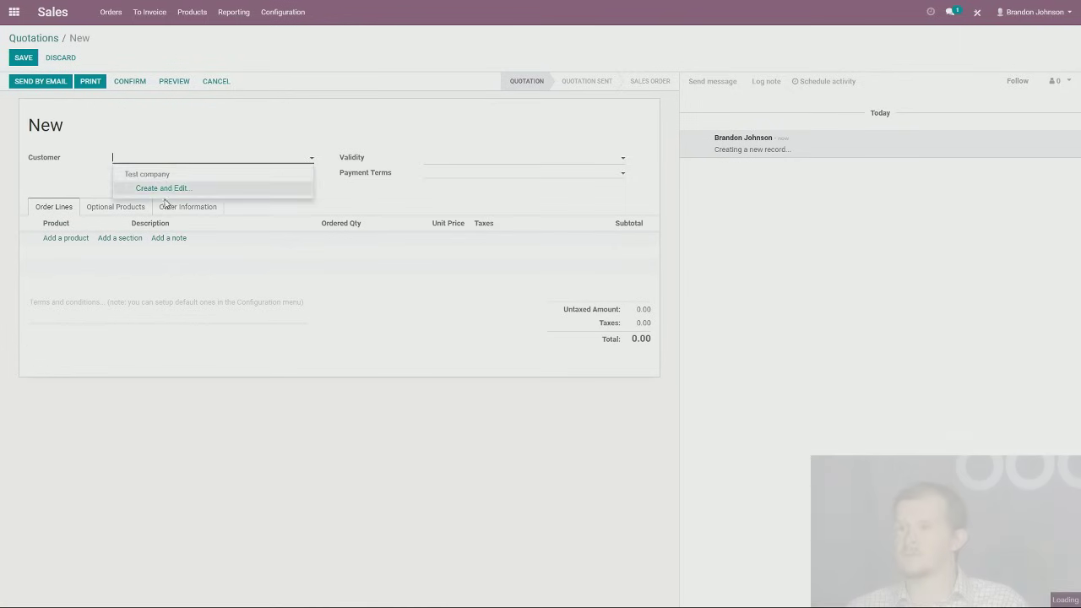
pyautogui.click(165, 174)
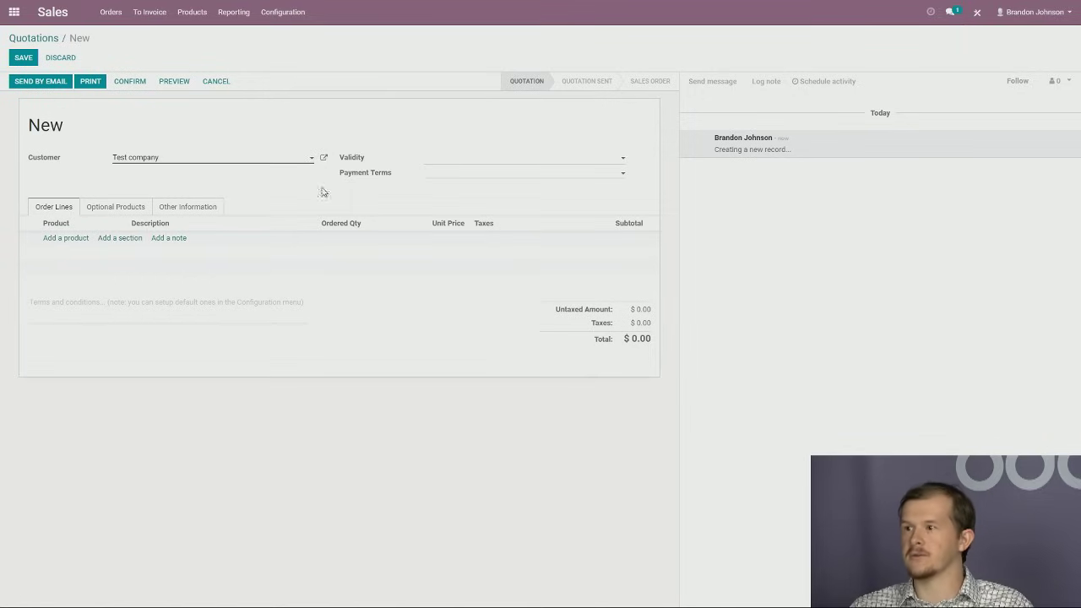
pyautogui.click(488, 159)
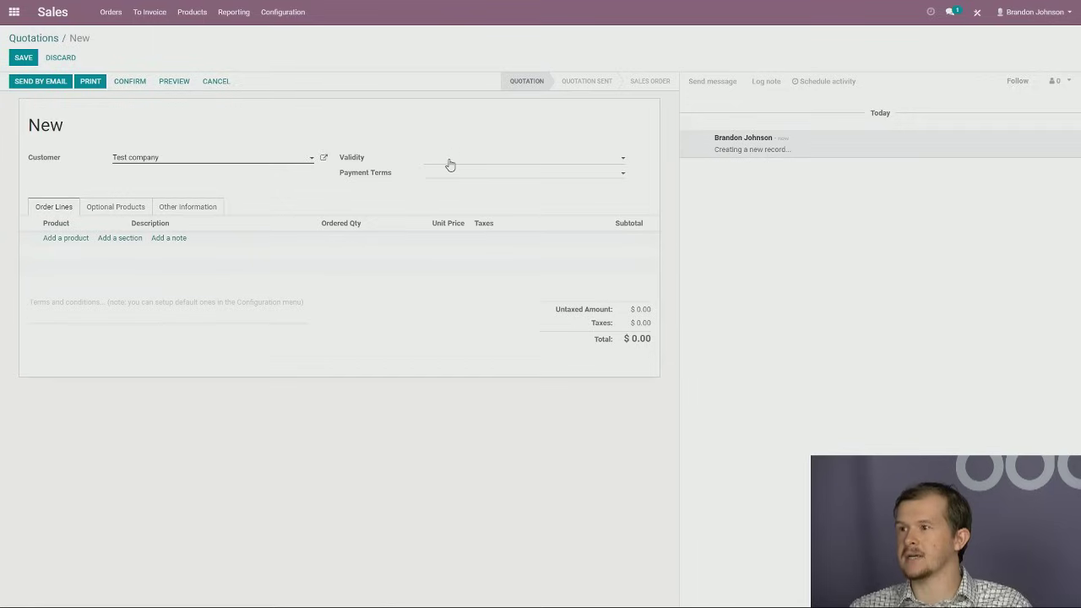
pyautogui.click(383, 195)
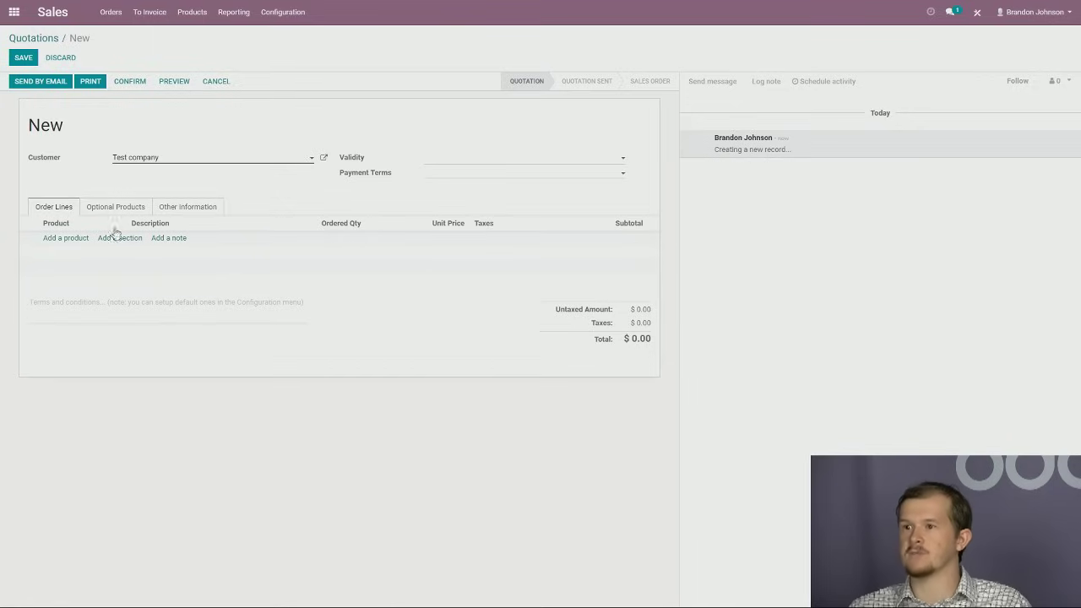
# Step: Add an order line to the quotation and start creating a new product named Widget for it
pyautogui.click(66, 239)
pyautogui.click(97, 258)
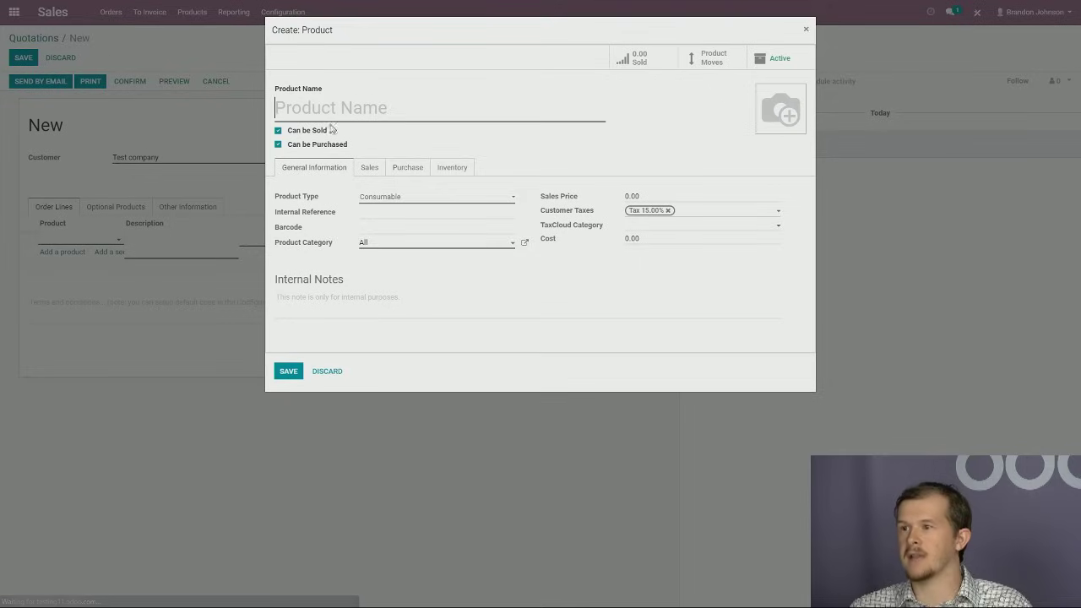
pyautogui.click(397, 107)
pyautogui.click(548, 143)
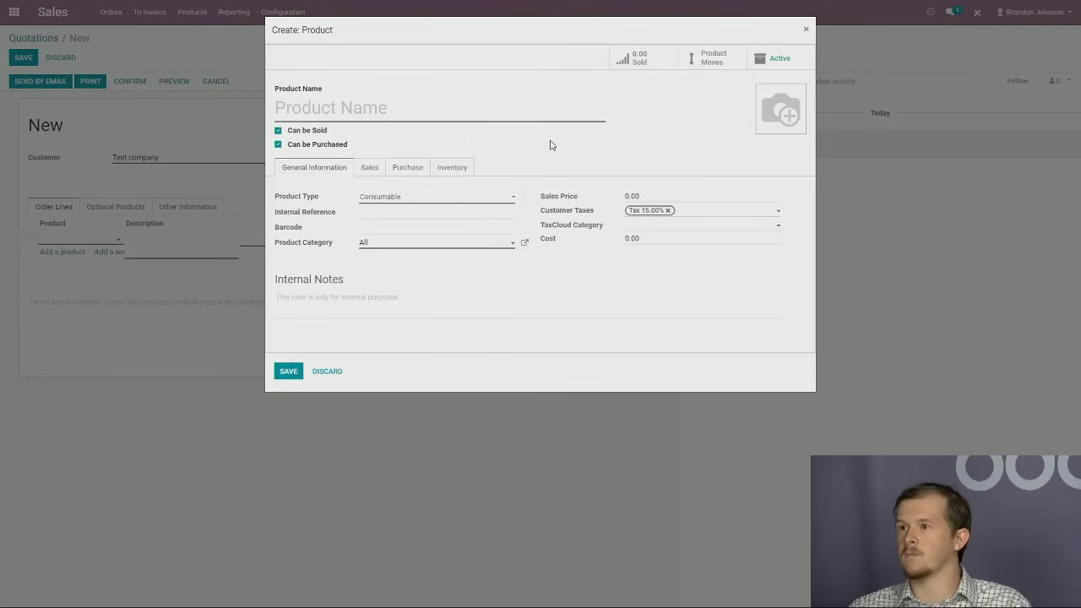
pyautogui.click(372, 108)
pyautogui.write('Widget')
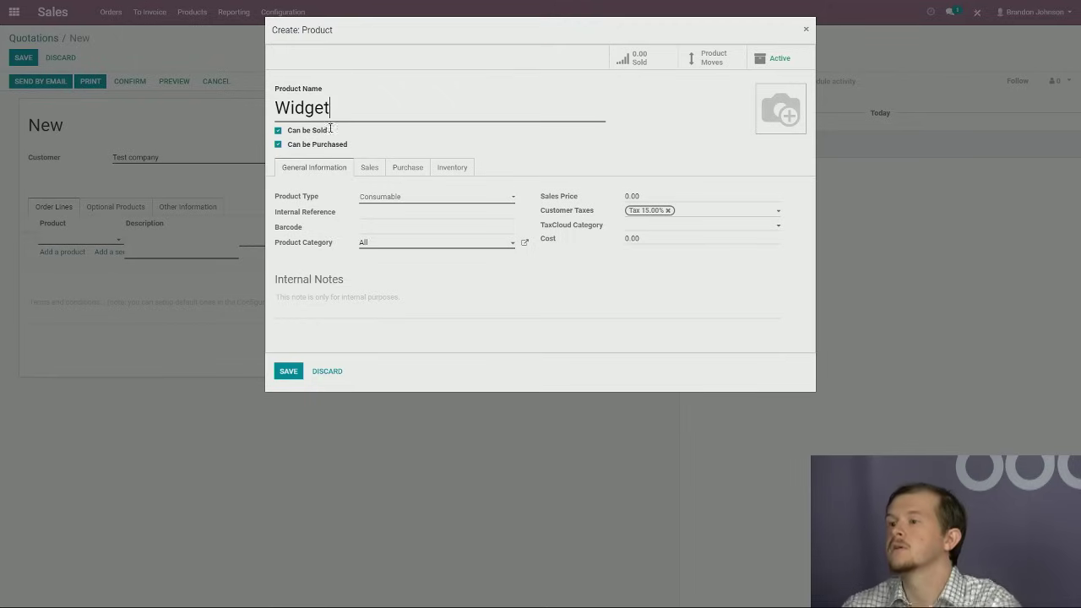
# Step: Make Widget a Storable Product with a sales price of 10000 and save it to the order line
pyautogui.click(400, 199)
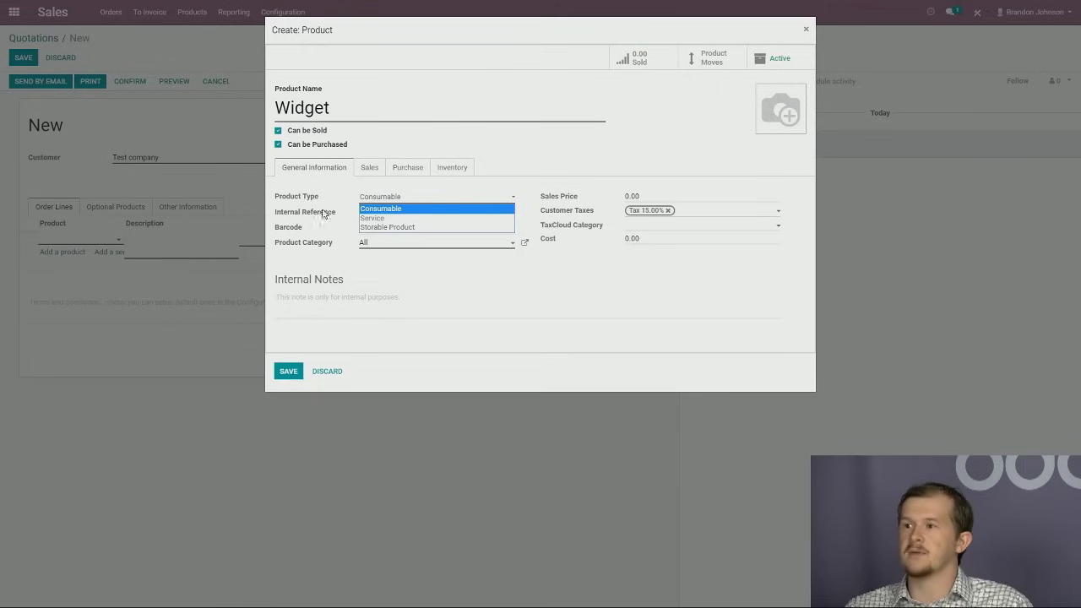
pyautogui.click(406, 228)
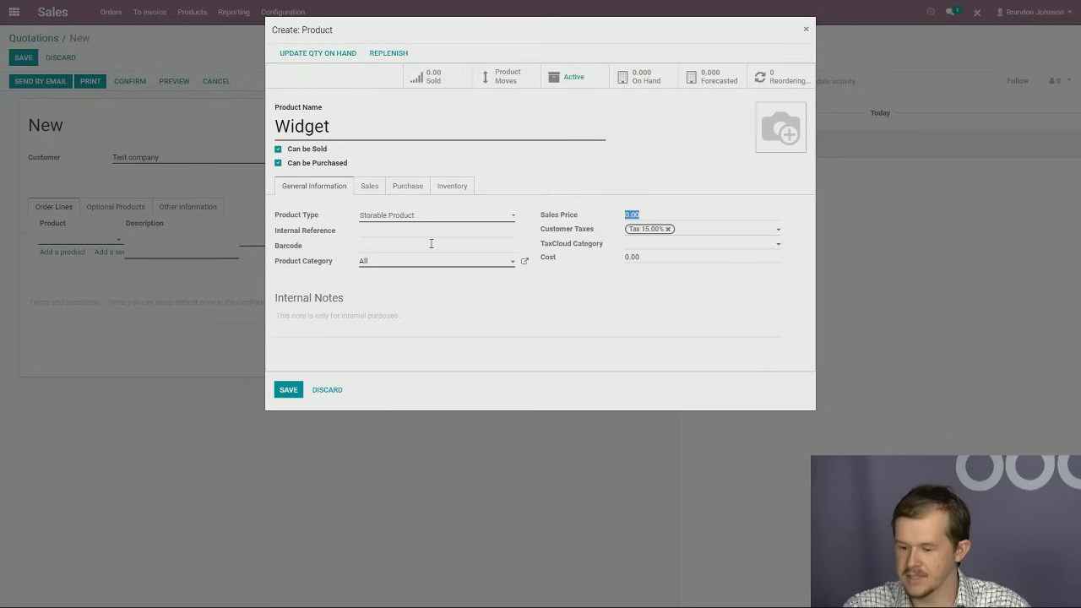
pyautogui.write('100')
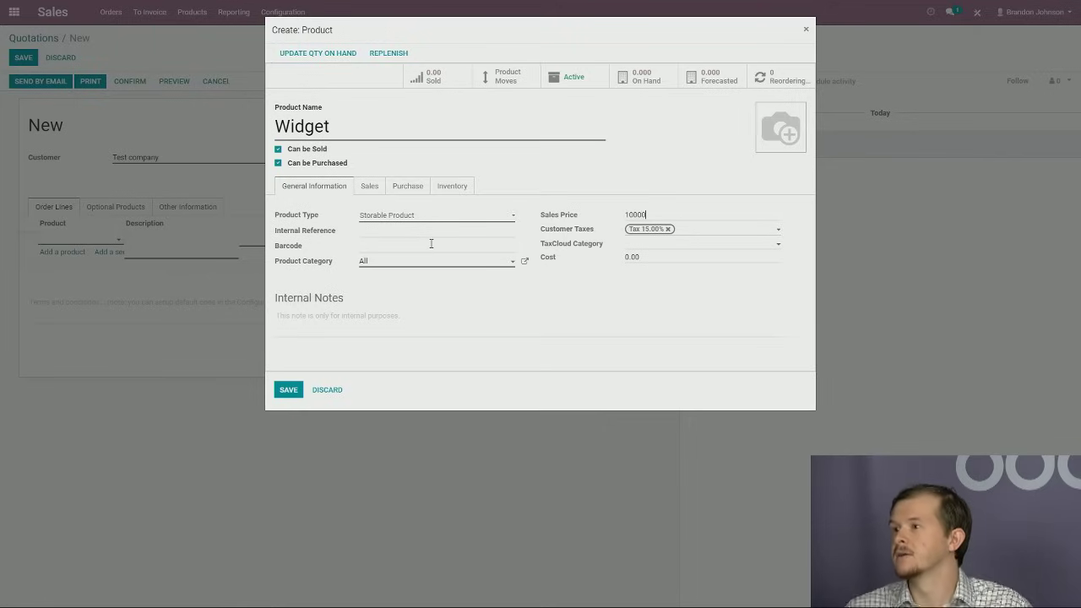
pyautogui.click(299, 385)
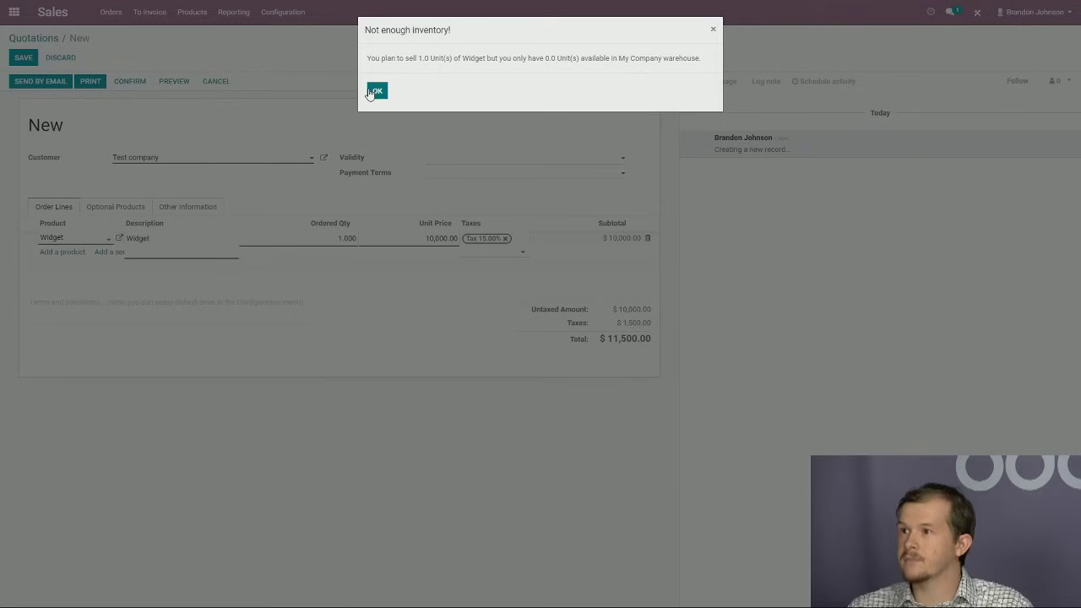
# Step: Read and dismiss the inventory notice for Widget, then save the quotation
pyautogui.moveTo(408, 59); pyautogui.dragTo(673, 59)
pyautogui.click(673, 59)
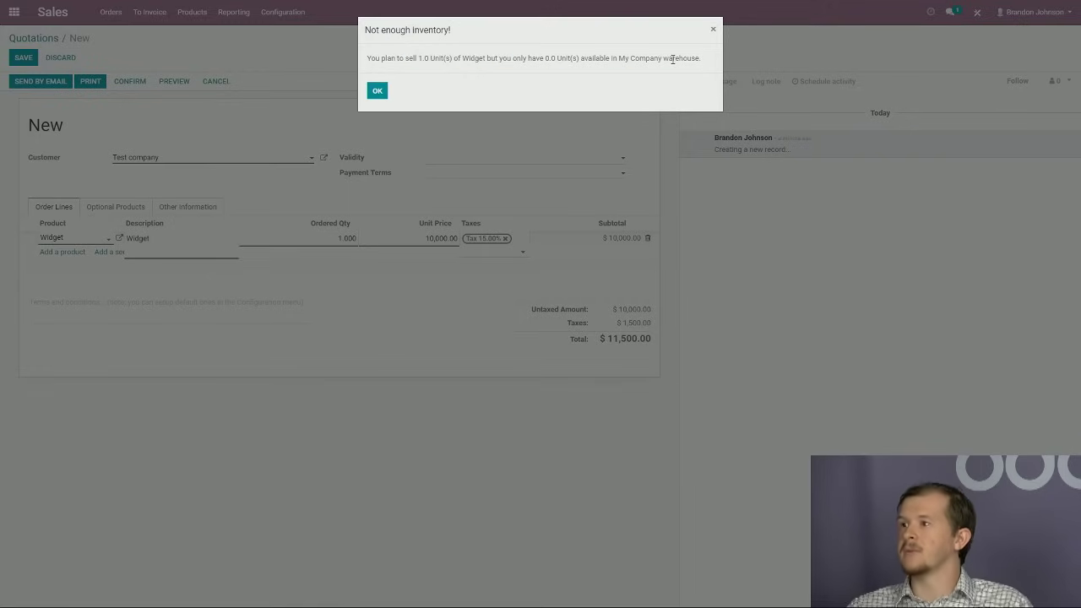
pyautogui.moveTo(387, 57); pyautogui.dragTo(631, 56)
pyautogui.click(627, 52)
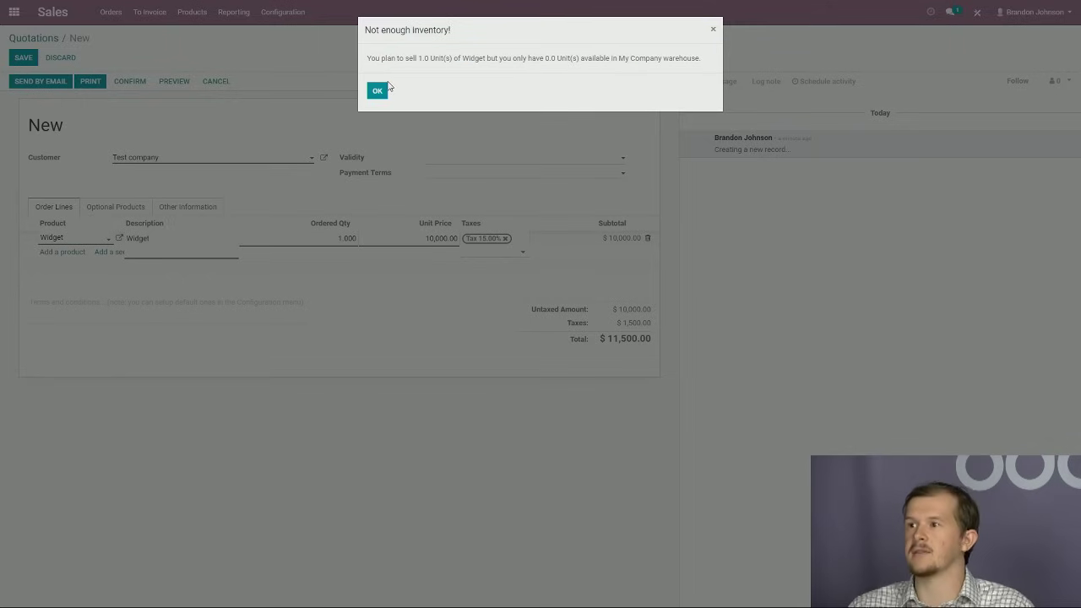
pyautogui.click(376, 89)
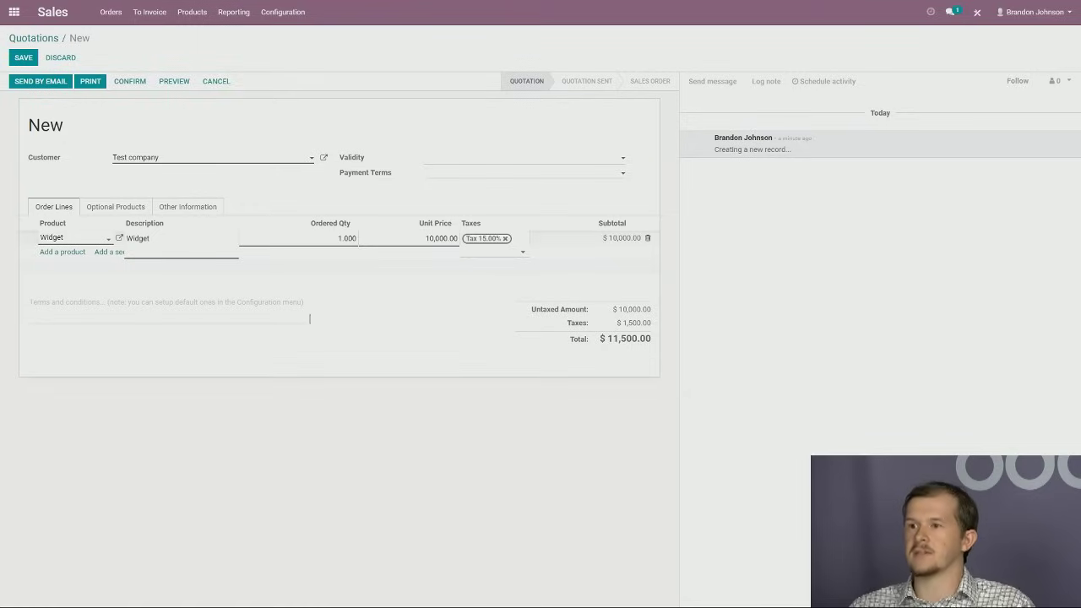
pyautogui.click(16, 60)
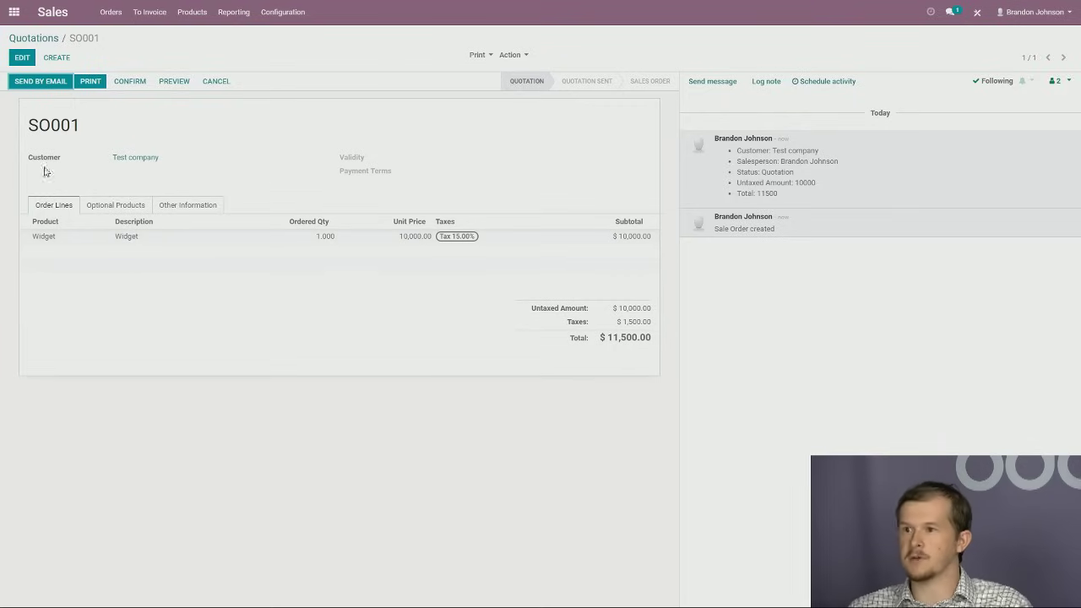
# Step: Browse the installable apps from Settings, search the modules for "purch" and install the Purchase app
pyautogui.click(14, 12)
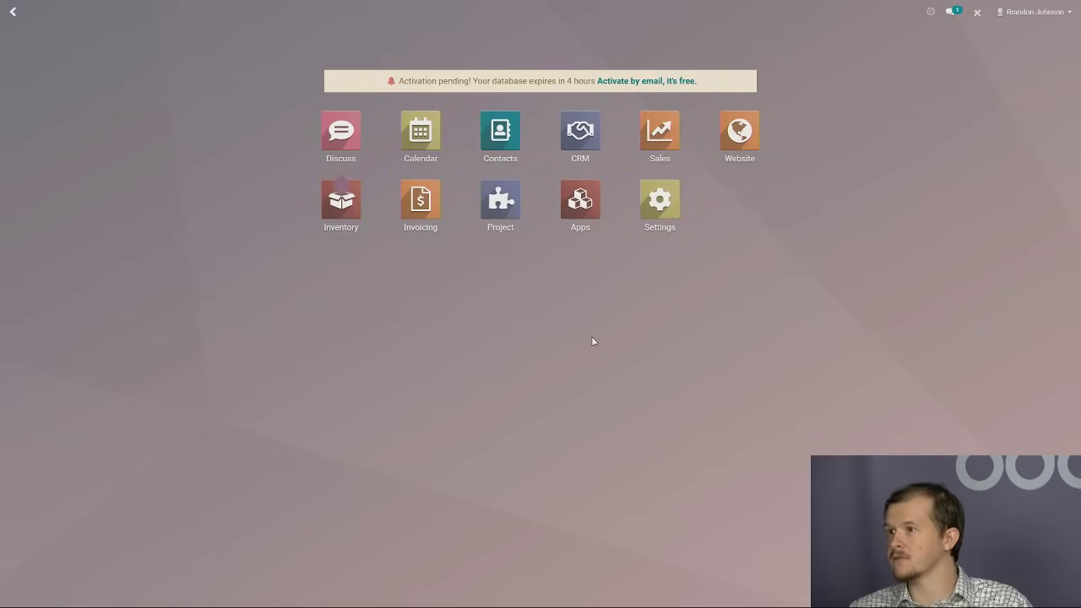
pyautogui.click(648, 199)
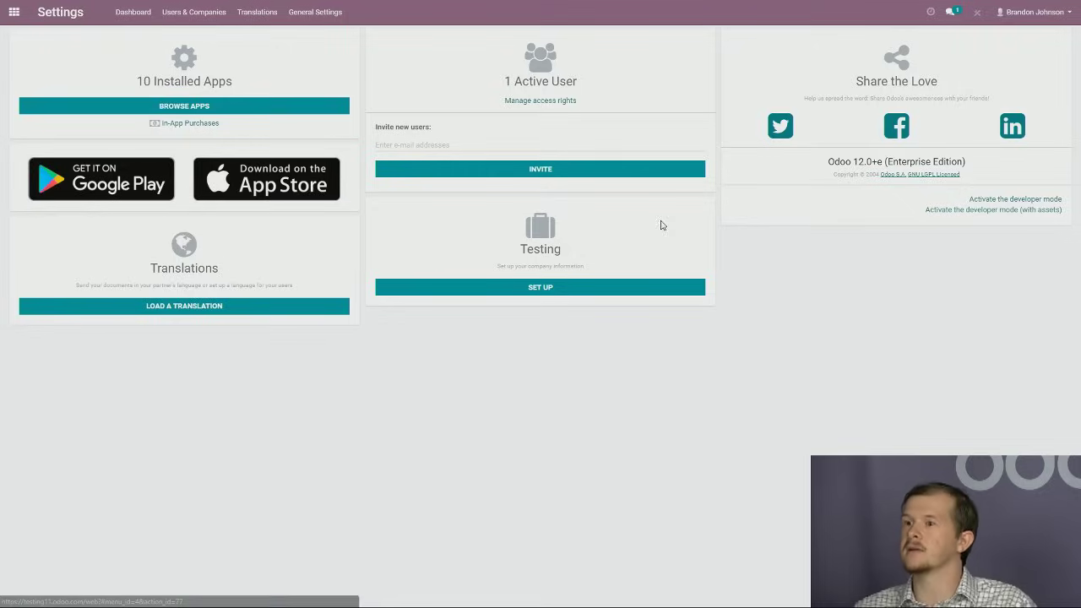
pyautogui.click(222, 107)
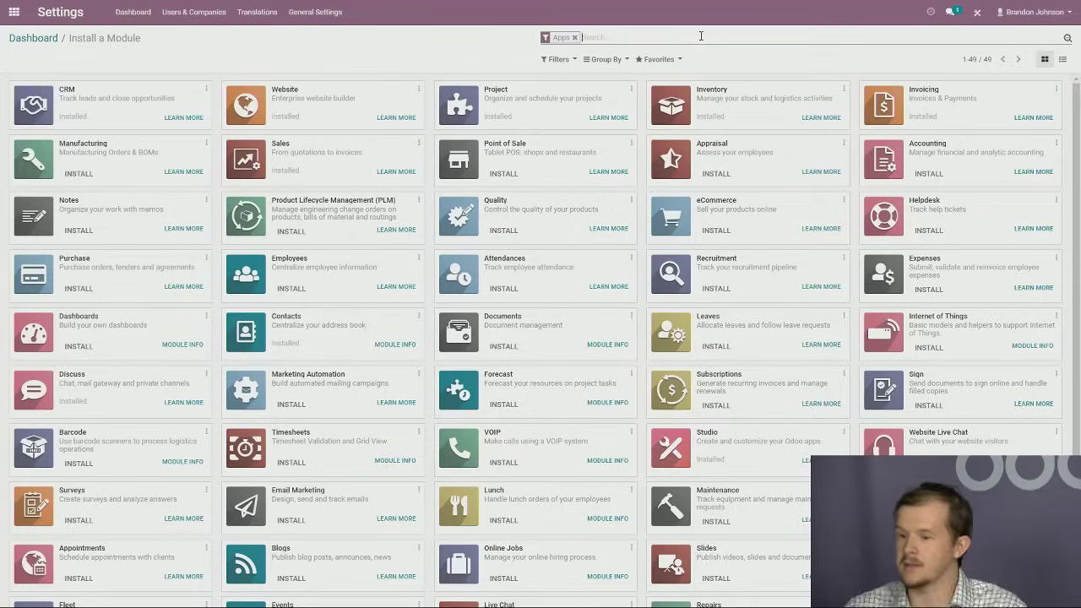
pyautogui.write('purch')
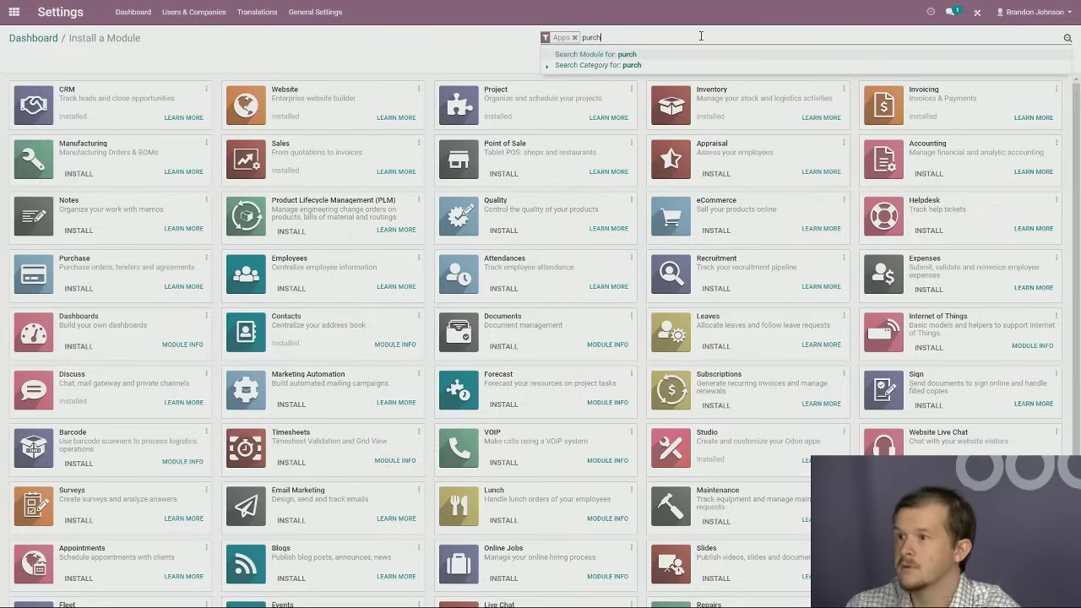
pyautogui.click(568, 55)
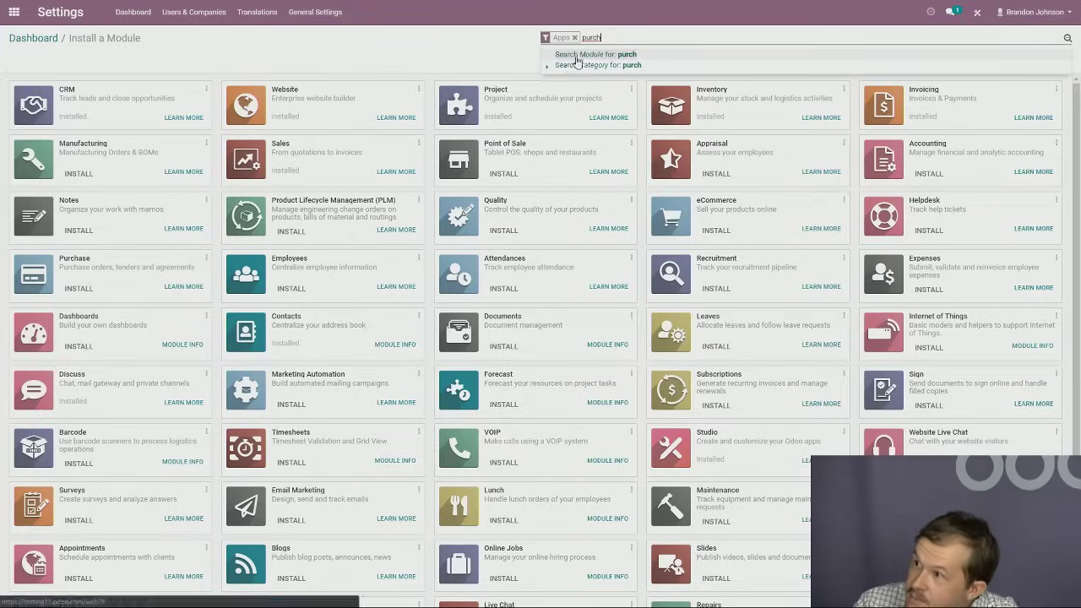
pyautogui.click(79, 121)
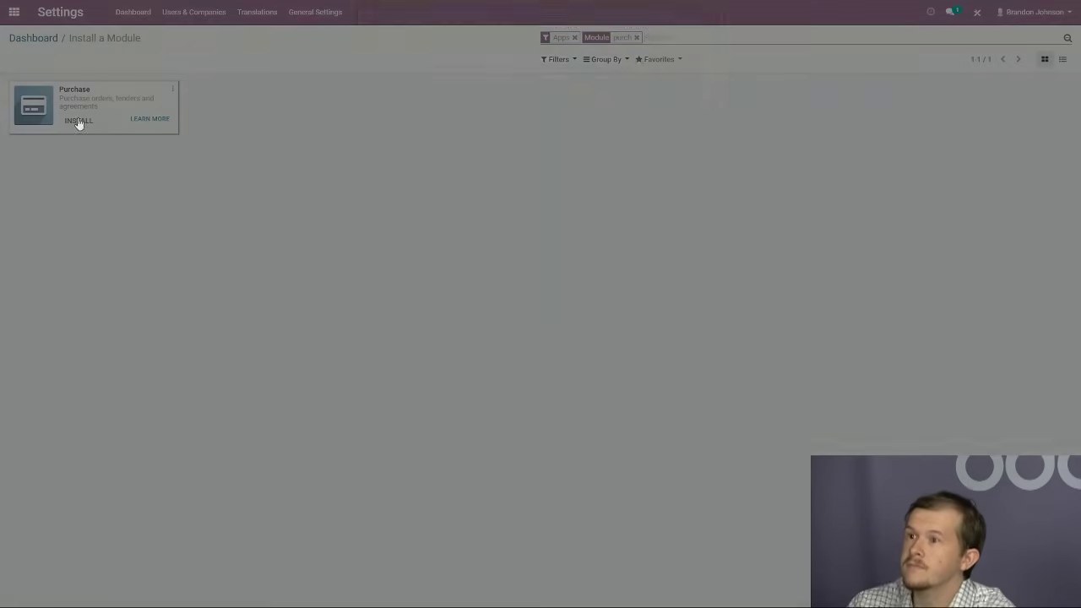
pyautogui.click(666, 137)
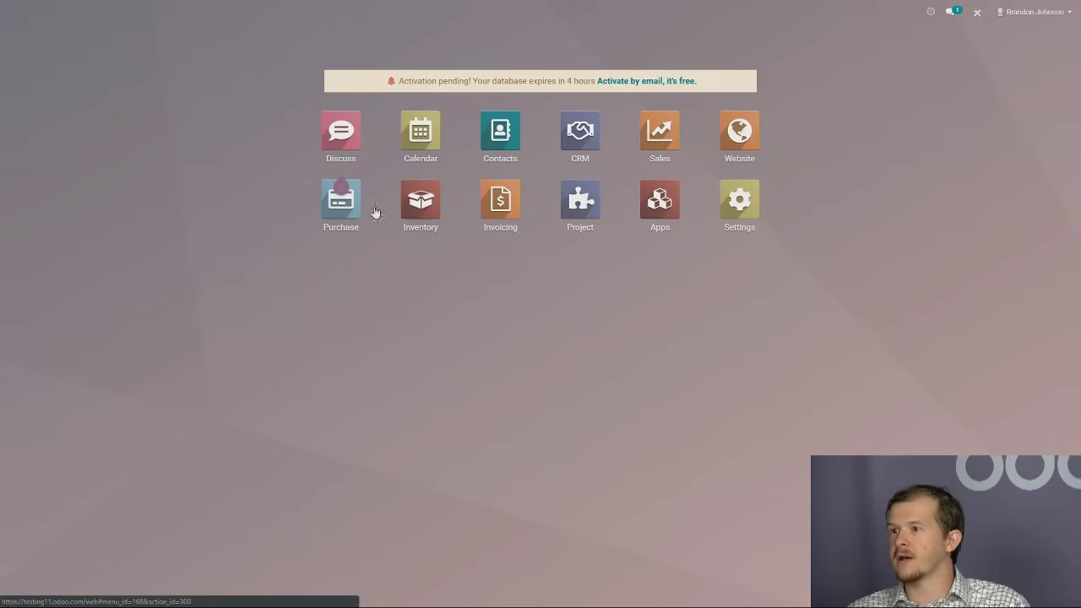
# Step: Switch to the Purchase app and start a request for quotation with a newly created vendor named "widget vendor"
pyautogui.click(343, 215)
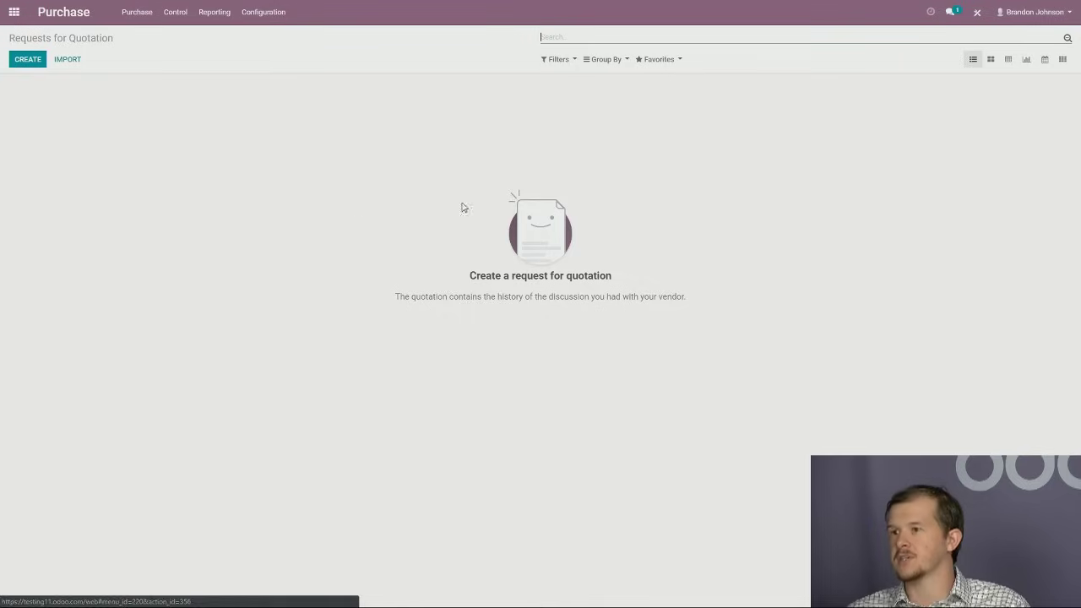
pyautogui.click(37, 63)
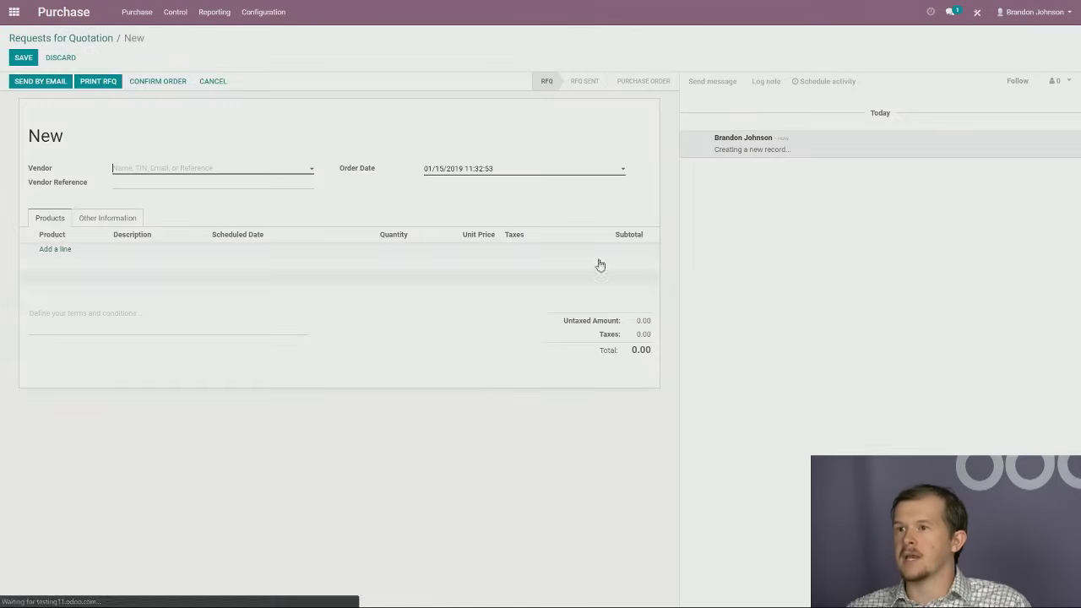
pyautogui.click(154, 171)
pyautogui.click(155, 170)
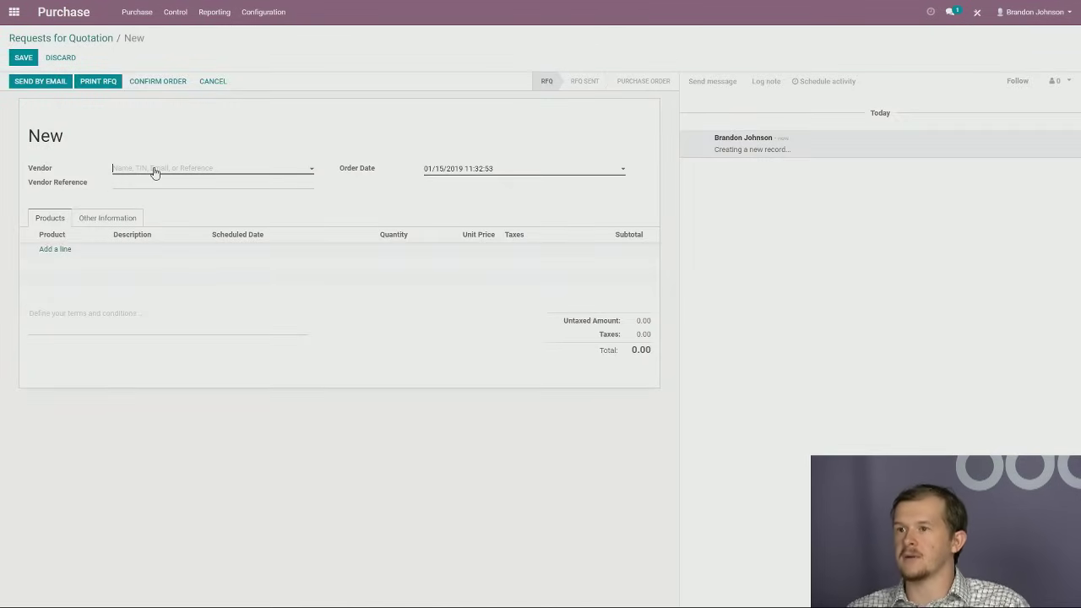
pyautogui.write('w')
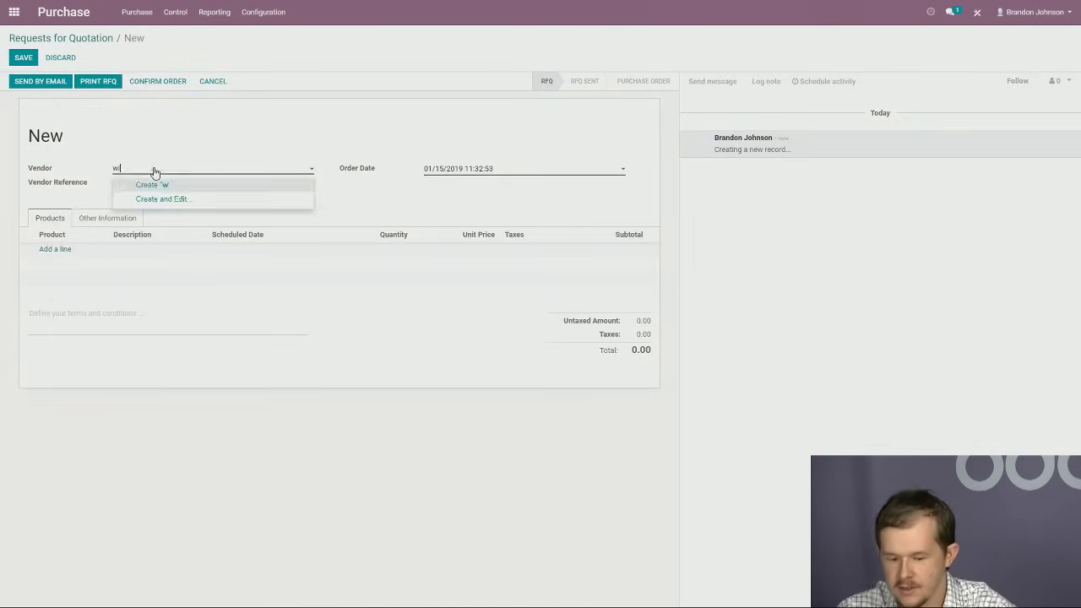
pyautogui.write('idget vendor')
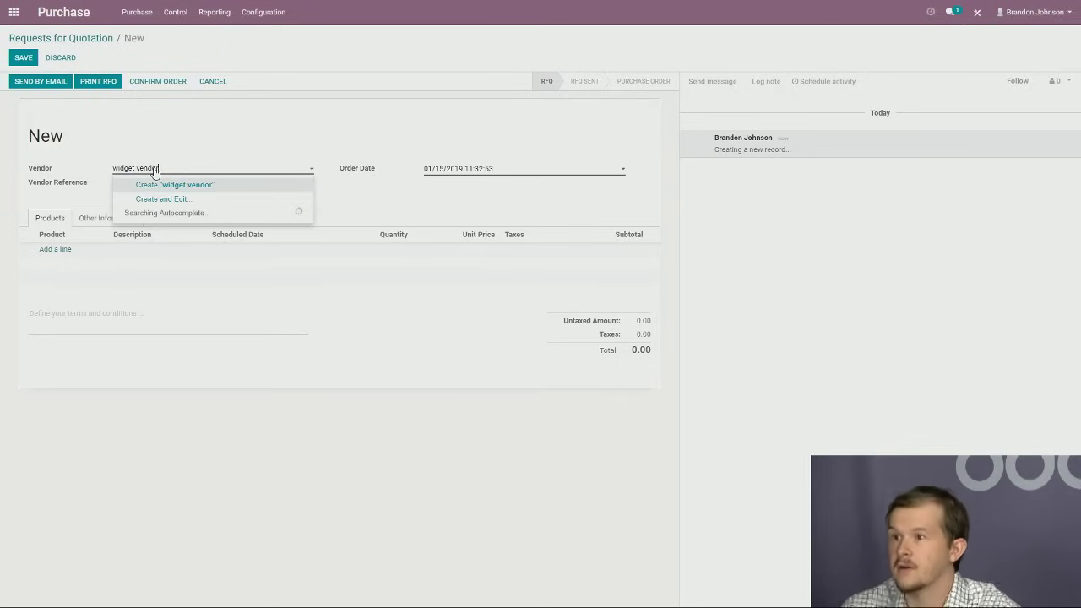
pyautogui.click(160, 184)
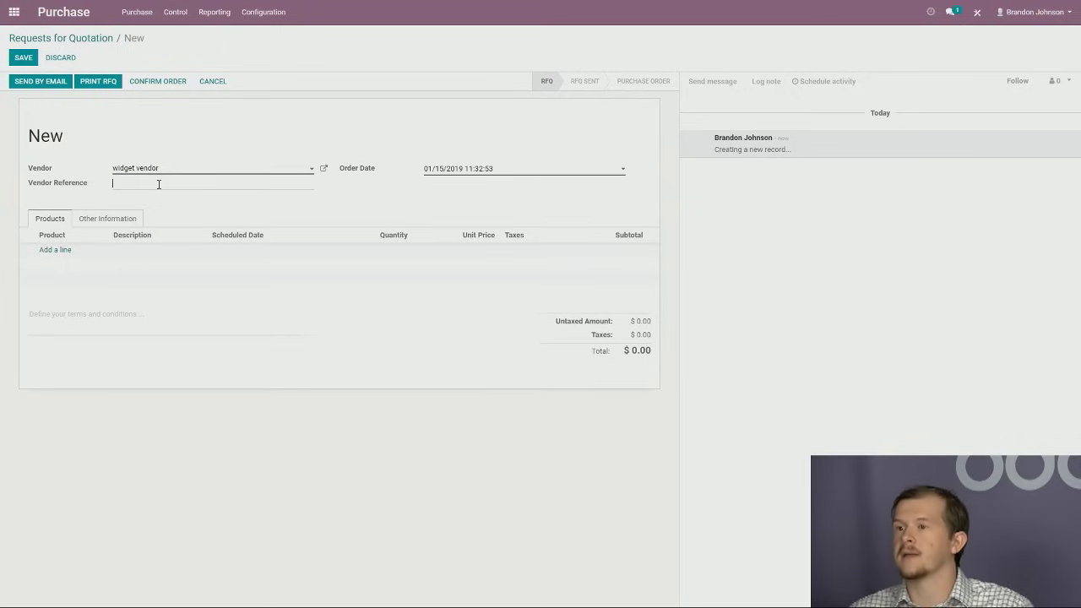
# Step: Add a Widget product line to the request for quotation with quantity 5 and unit price 200
pyautogui.click(54, 251)
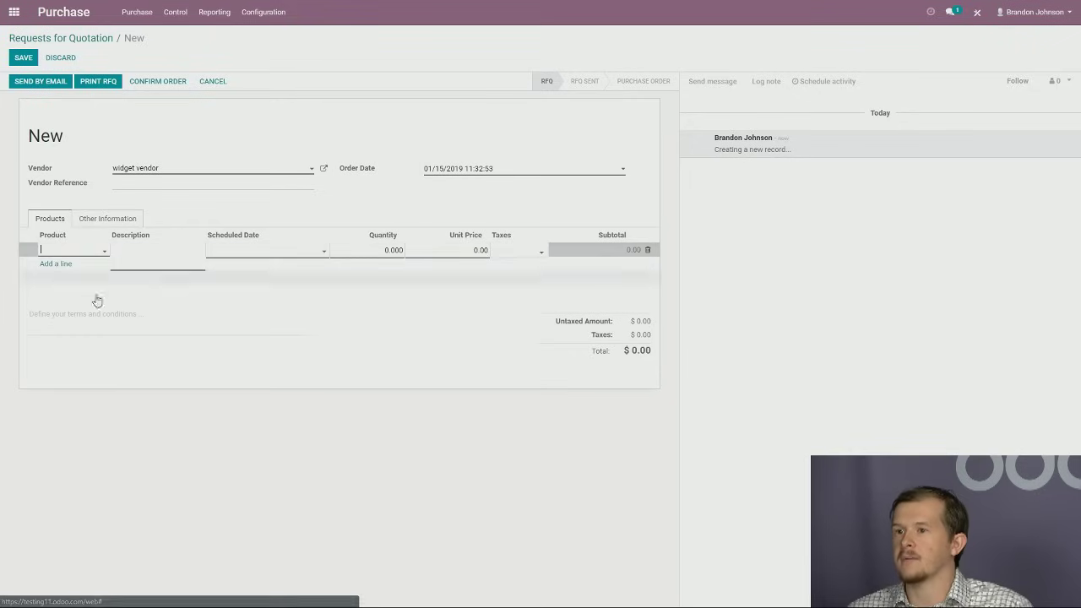
pyautogui.click(87, 253)
pyautogui.click(79, 270)
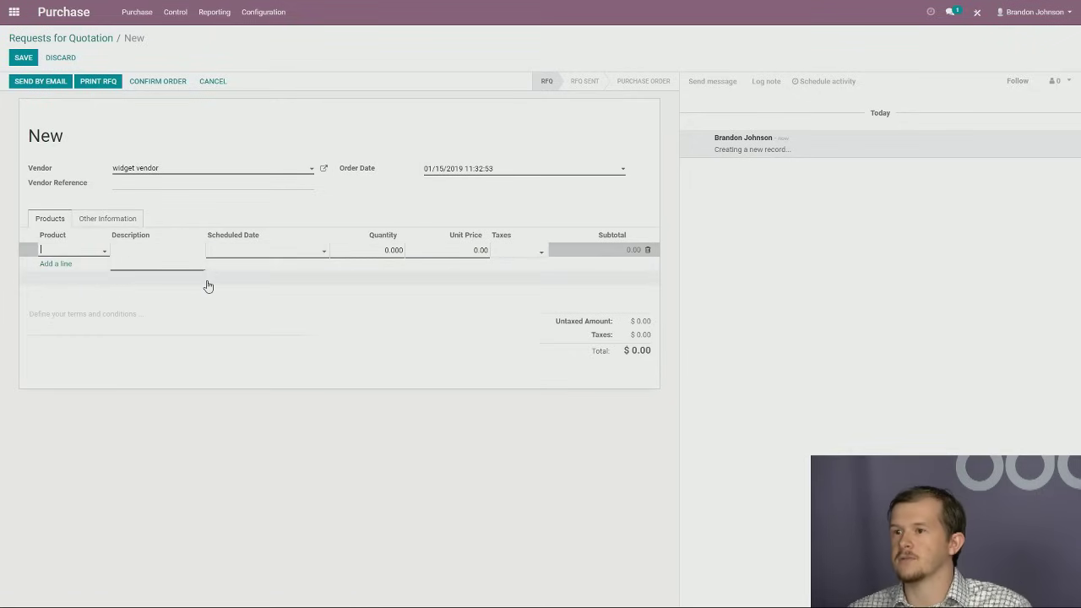
pyautogui.click(388, 248)
pyautogui.write('5')
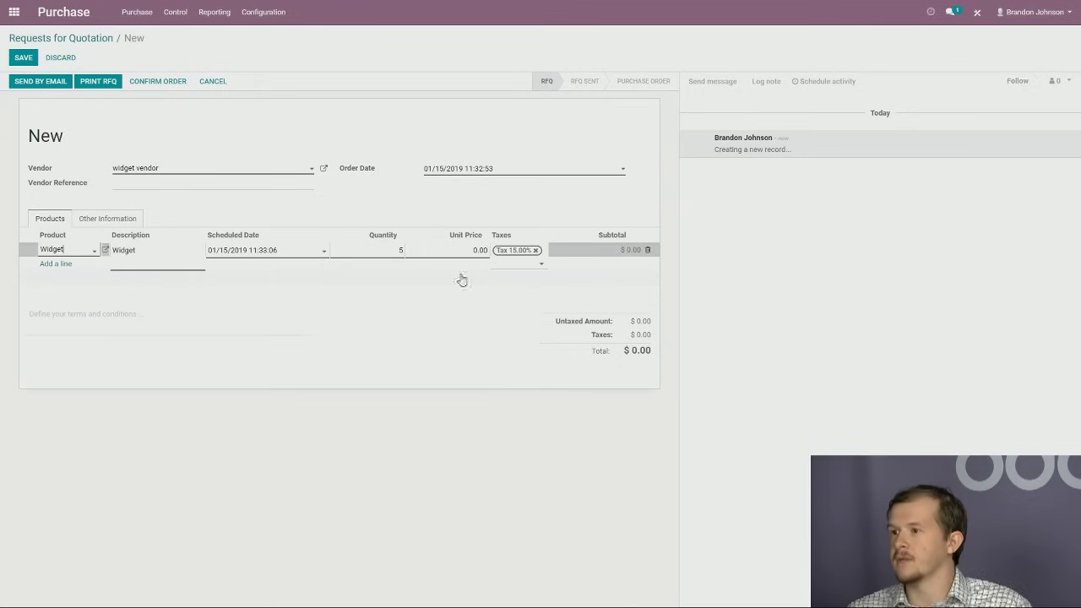
pyautogui.click(478, 250)
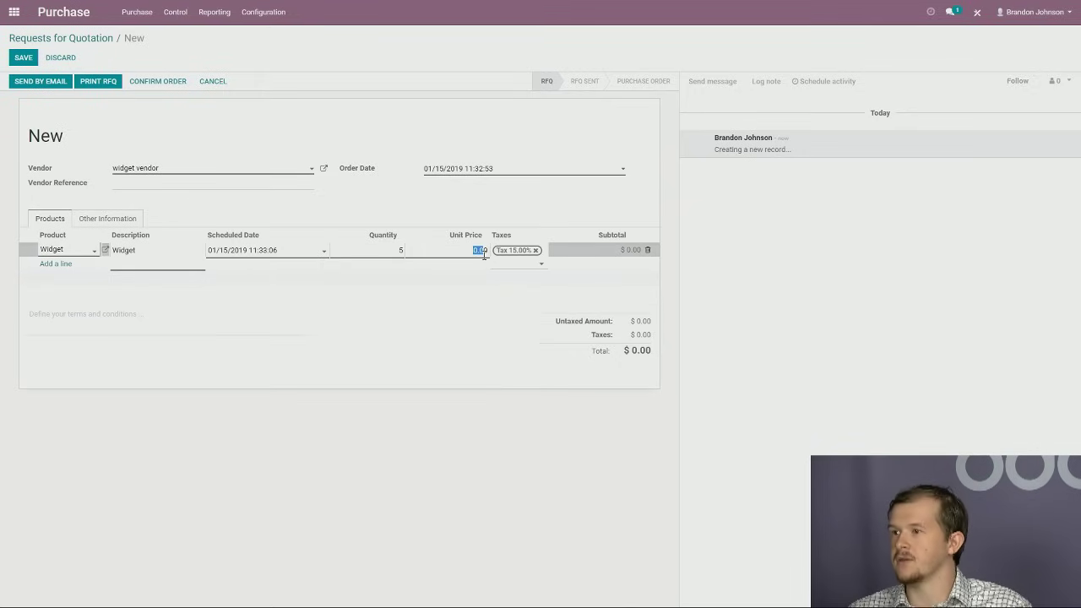
pyautogui.click(481, 319)
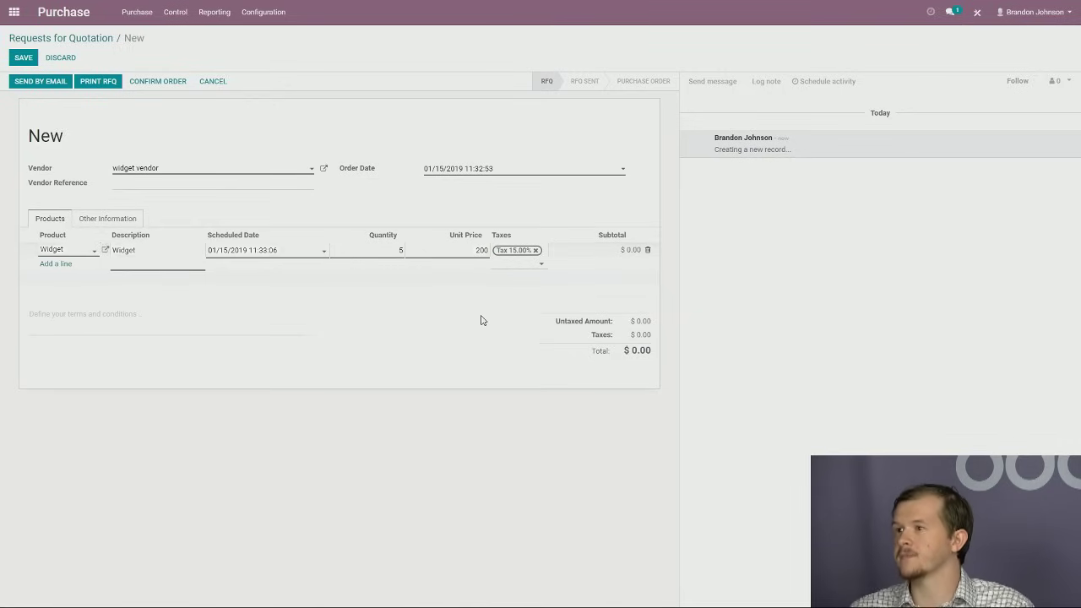
# Step: Check the total of the request for quotation and save it
pyautogui.moveTo(605, 352); pyautogui.dragTo(668, 357)
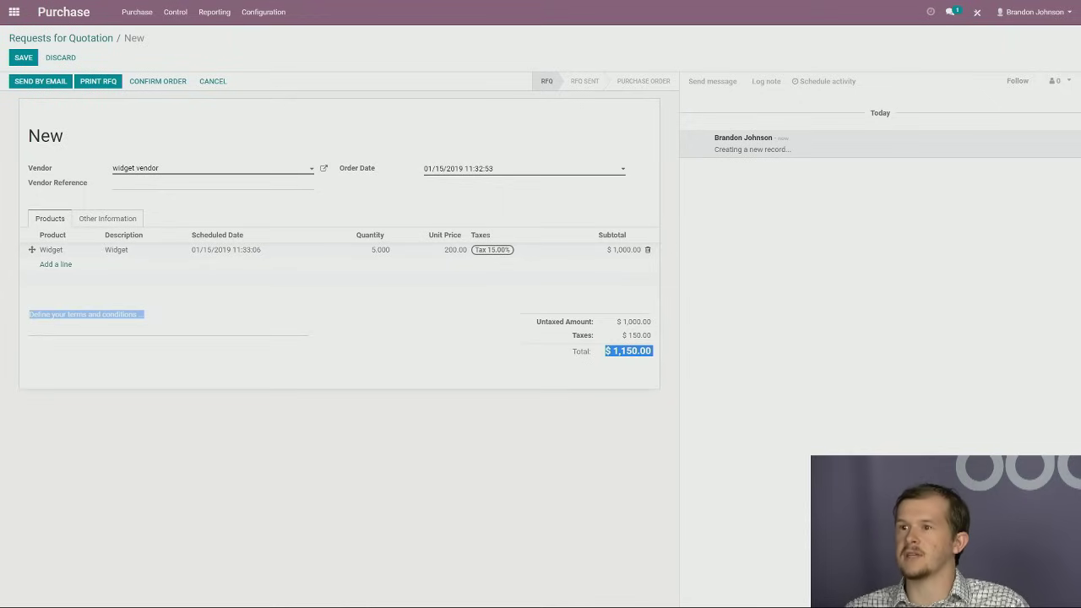
pyautogui.click(32, 59)
pyautogui.click(227, 102)
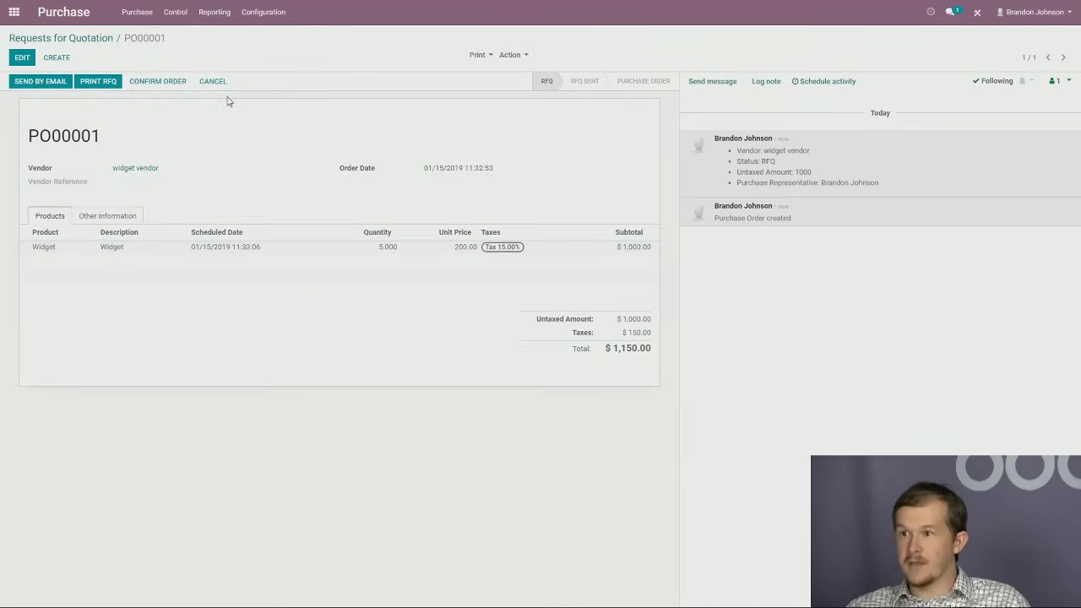
# Step: Start sending the request for quotation by email and save the missing email address on the widget vendor contact
pyautogui.click(51, 86)
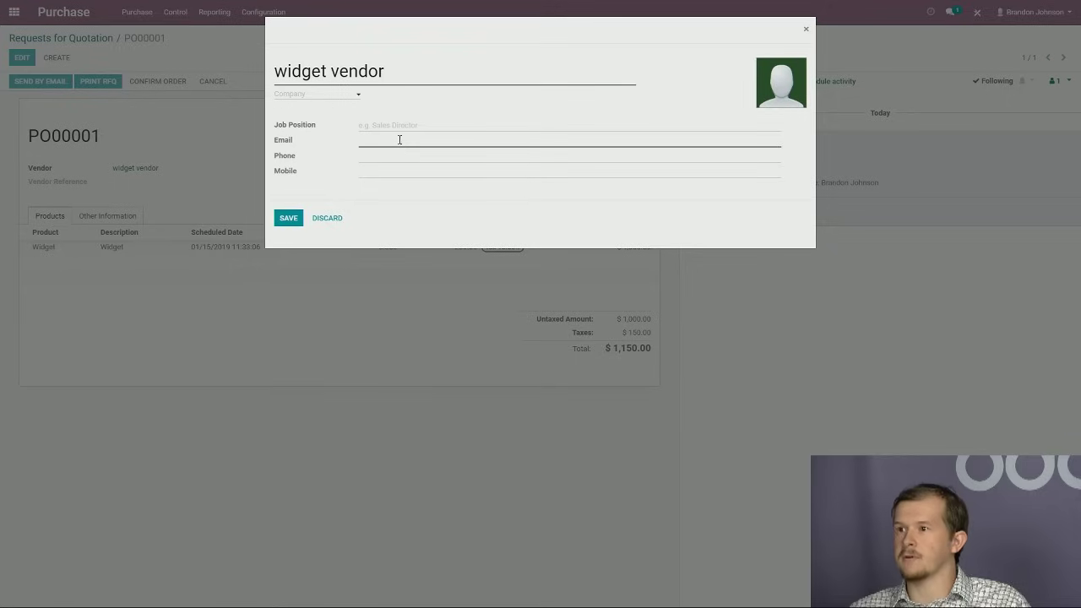
pyautogui.click(398, 140)
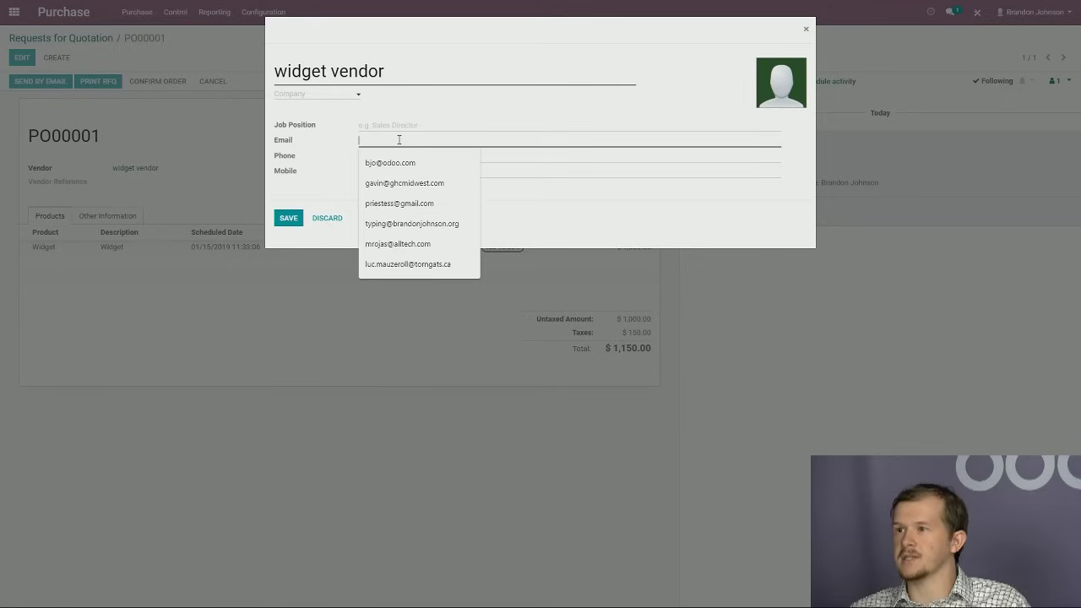
pyautogui.write('widget@vendor.com')
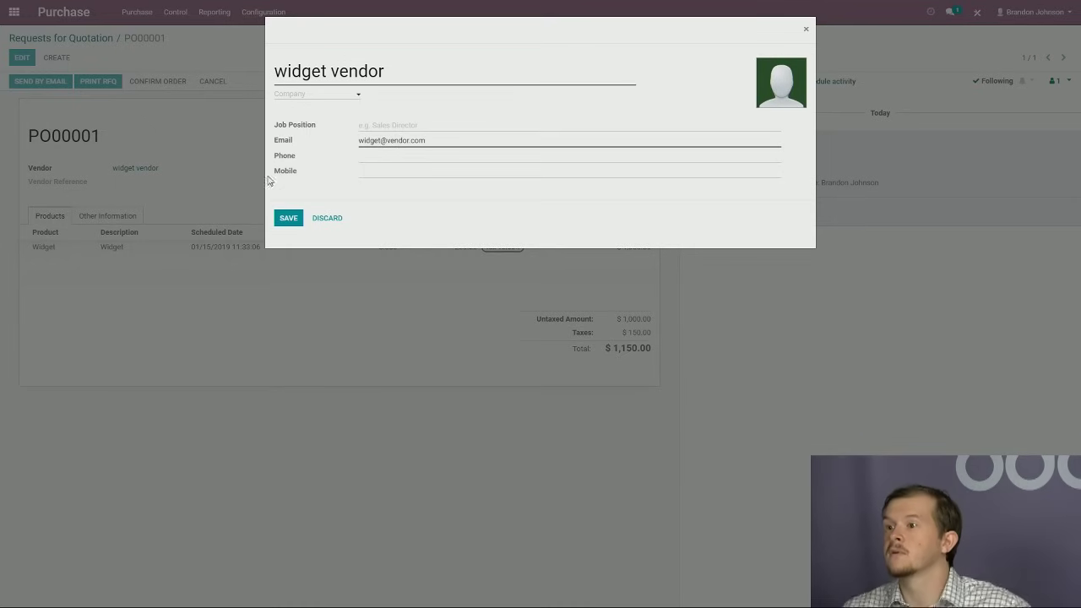
pyautogui.click(291, 218)
# Step: Review the email text, insert a blank line above "Best regards," and check the available email templates, keeping Purchase Order: Send RFQ
pyautogui.moveTo(338, 198); pyautogui.dragTo(278, 152)
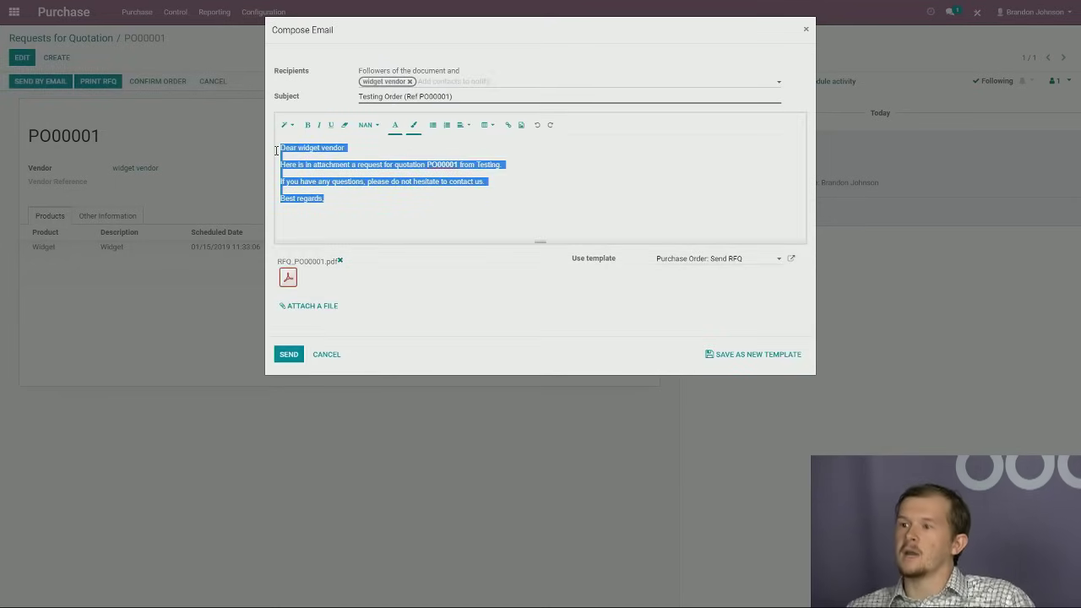
pyautogui.click(353, 206)
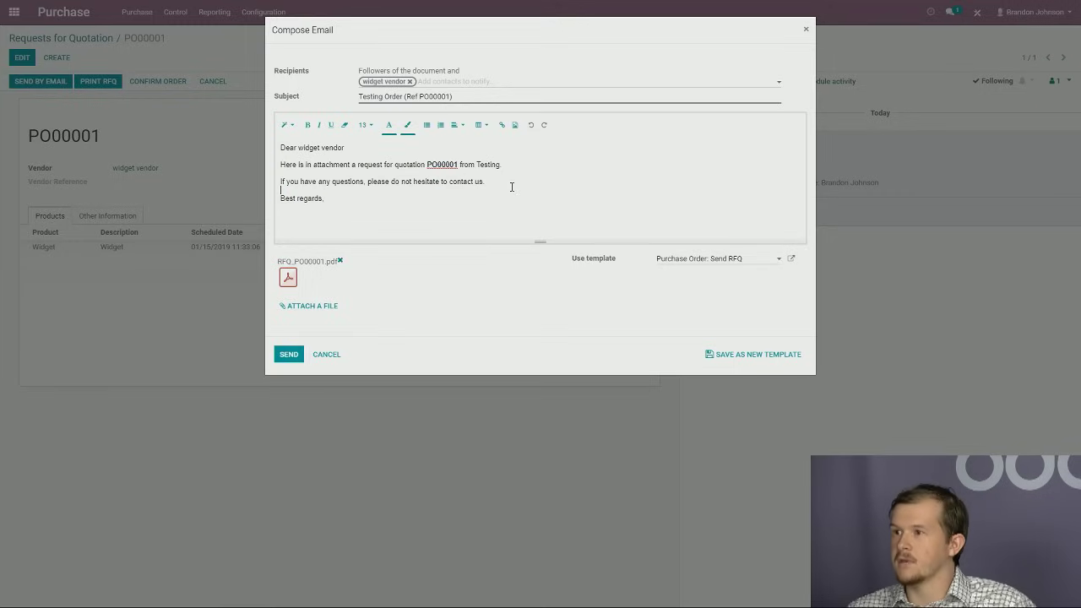
pyautogui.press('Return')
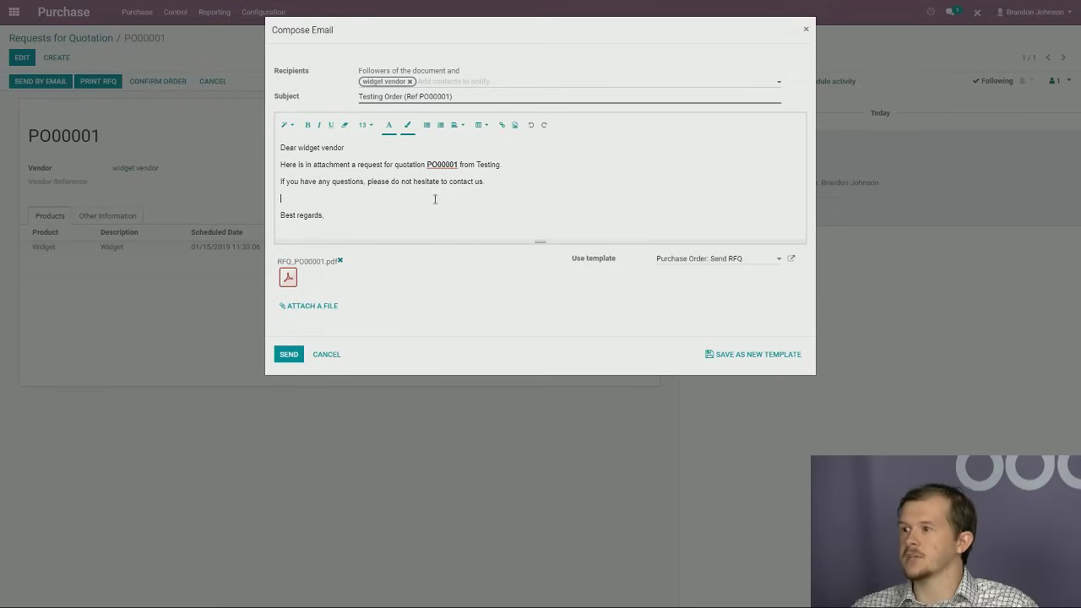
pyautogui.click(715, 268)
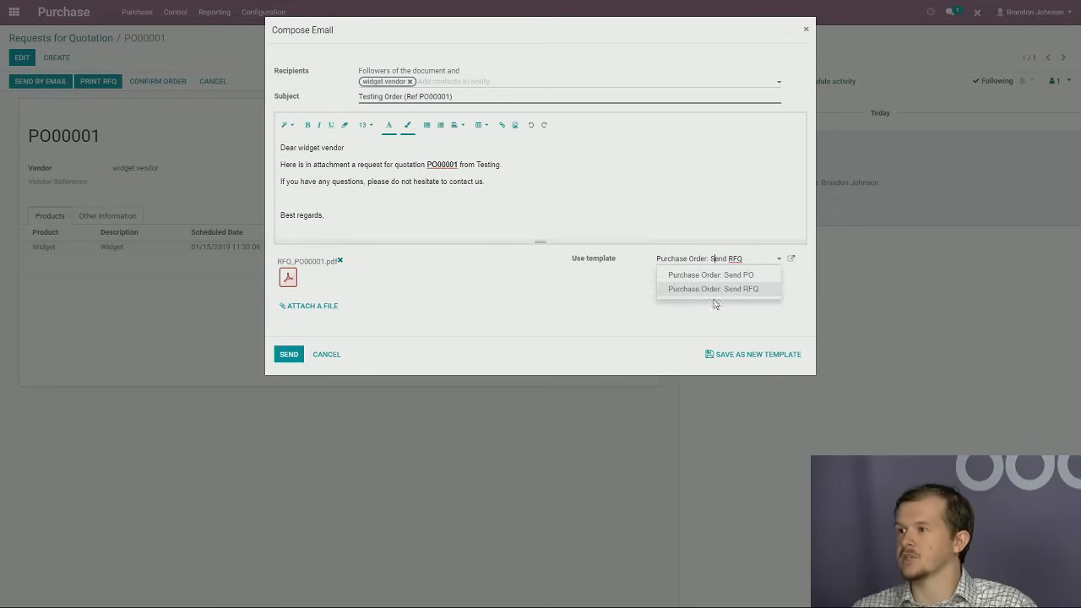
pyautogui.click(593, 290)
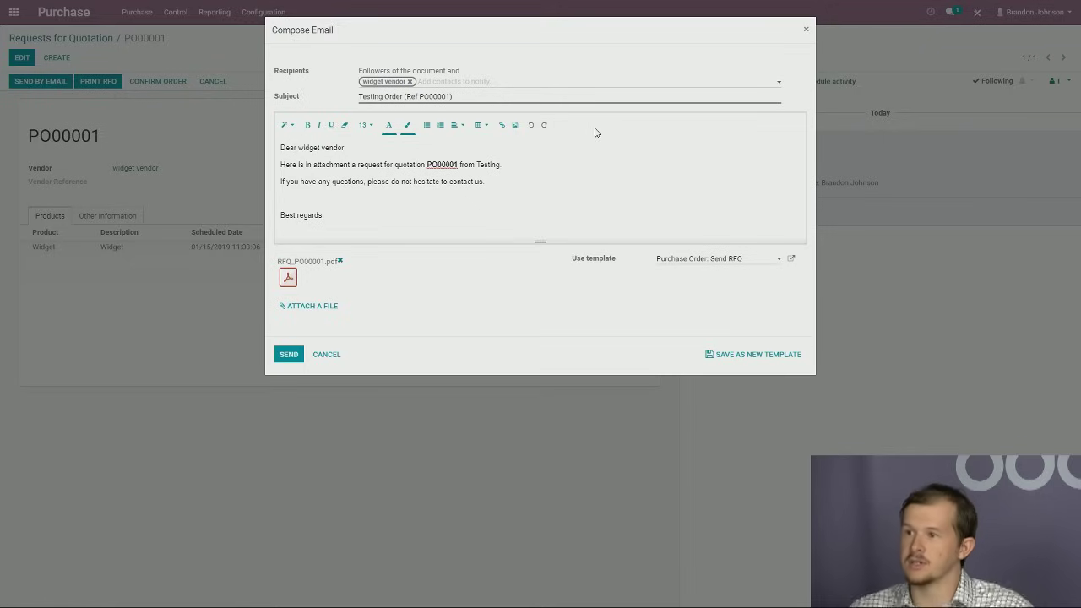
# Step: Capitalize the greeting as "Dear Widget Vendor", add the sender's first name below the closing and send the email
pyautogui.click(304, 148)
pyautogui.press('BackSpace')
pyautogui.write('W')
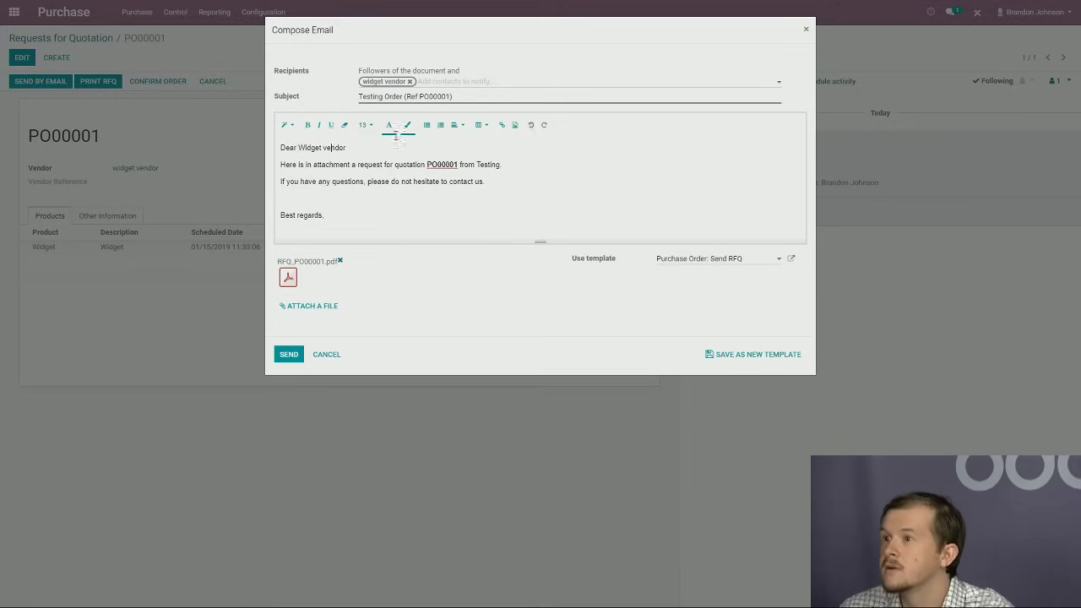
pyautogui.press('BackSpace')
pyautogui.write('V')
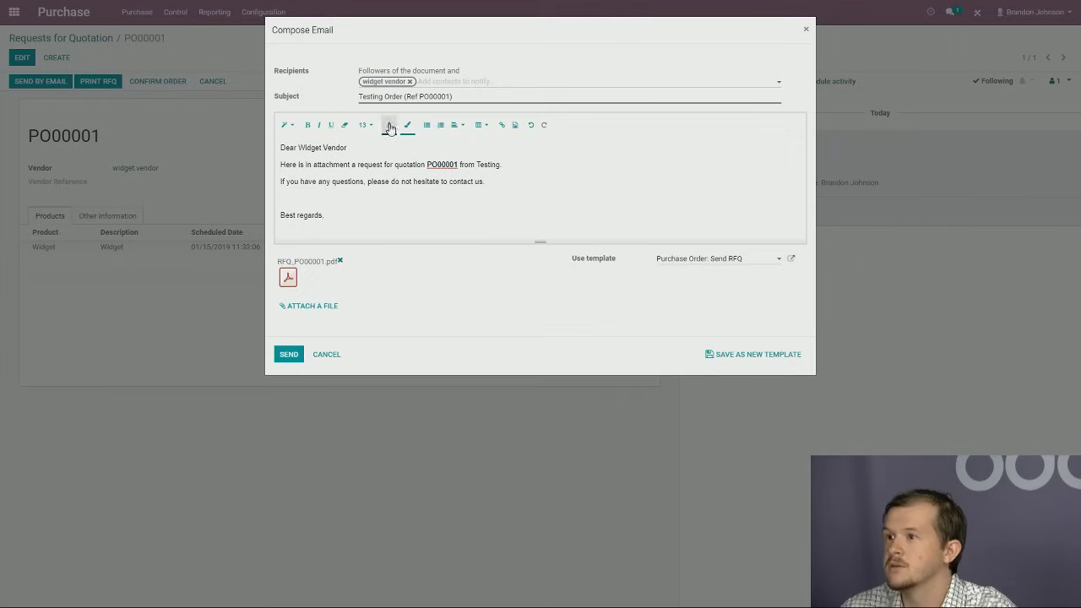
pyautogui.press('Delete')
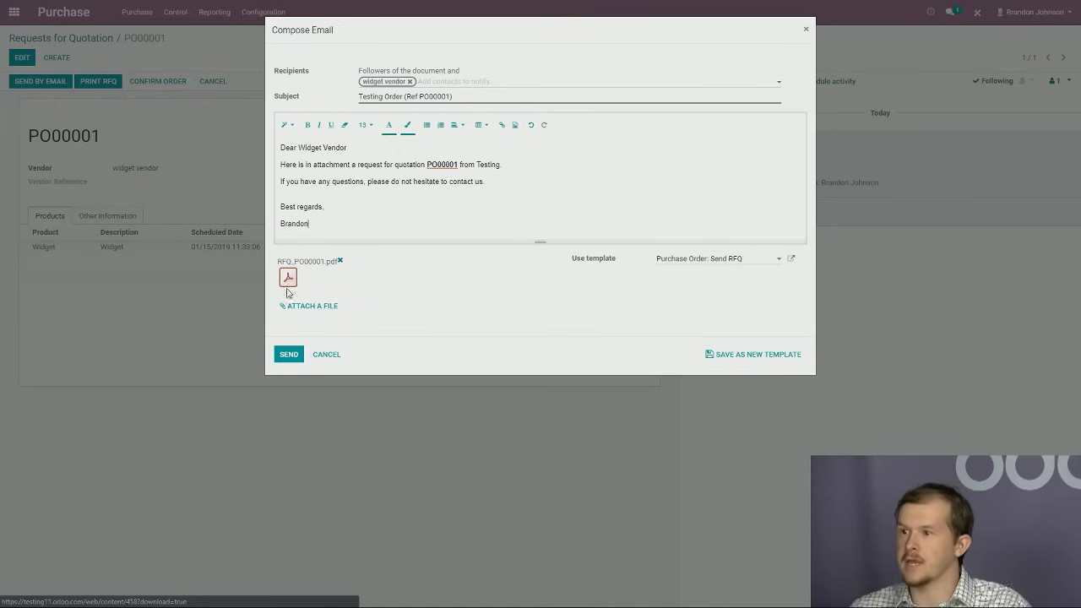
pyautogui.click(291, 355)
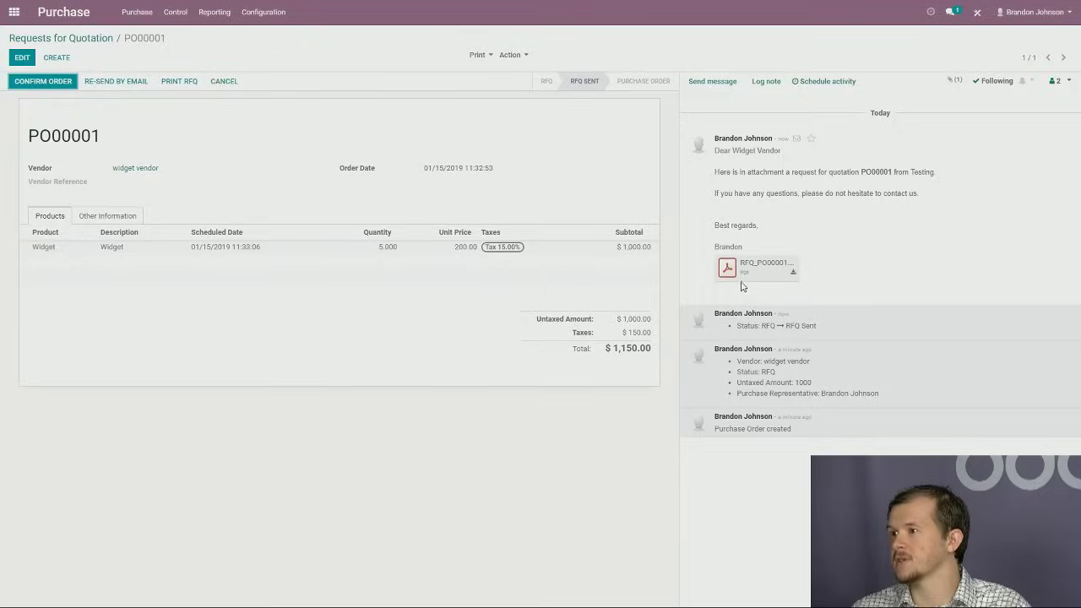
# Step: Preview the PDF attached to the sent message, close it and check the order total
pyautogui.click(735, 268)
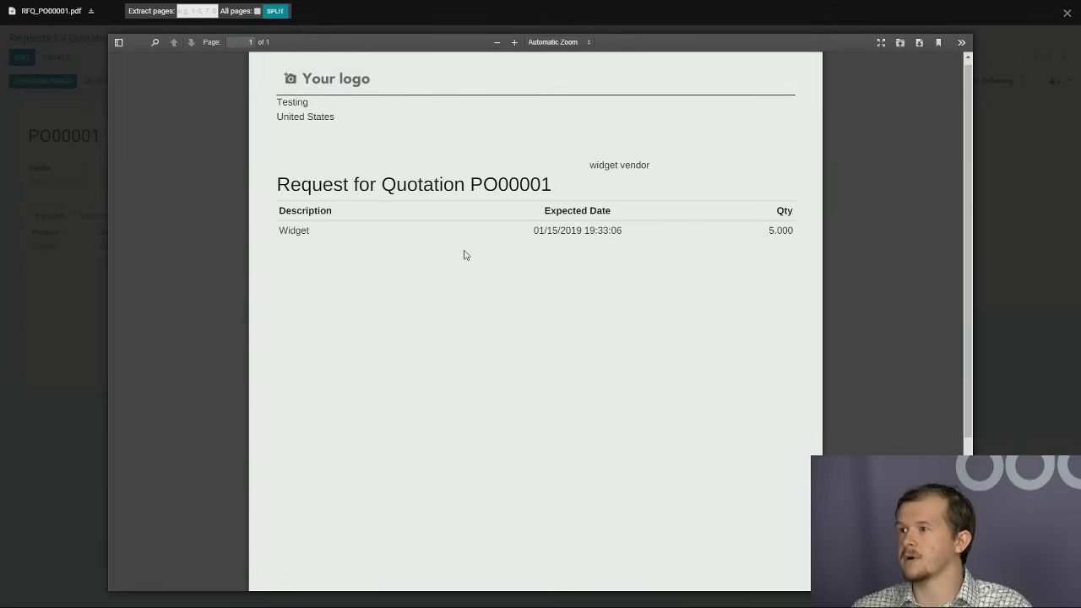
pyautogui.click(1066, 13)
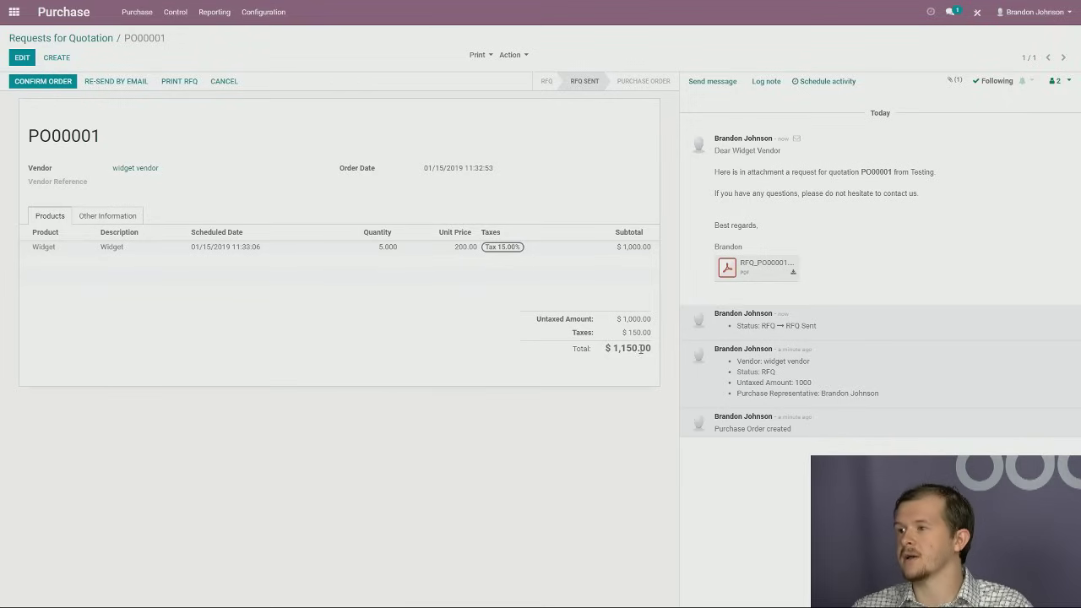
pyautogui.moveTo(612, 349); pyautogui.dragTo(653, 357)
pyautogui.click(485, 356)
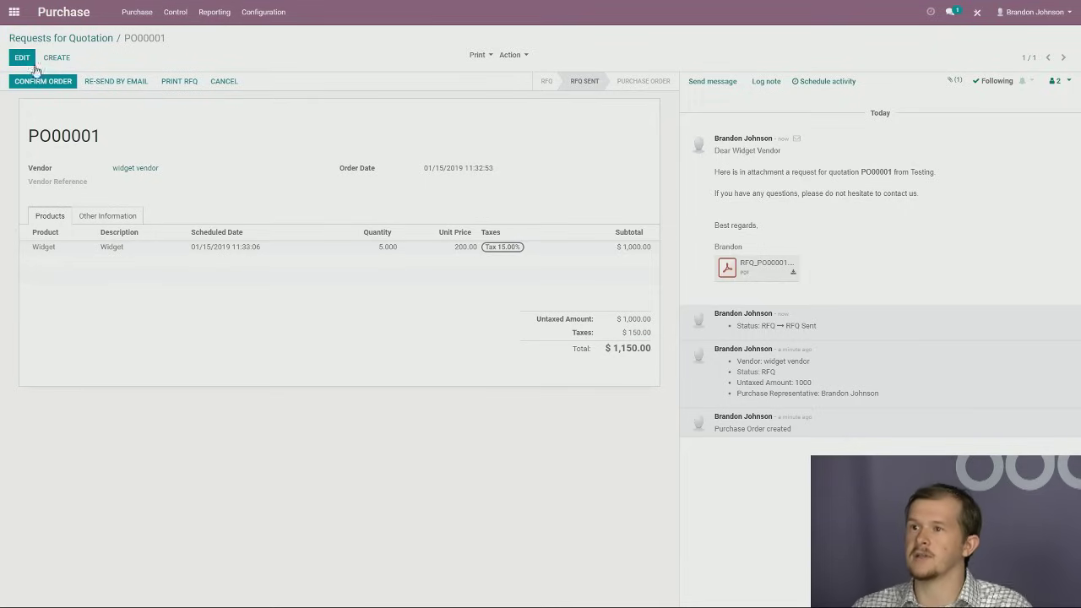
# Step: Confirm the order with the widget vendor and check the status change in its message log
pyautogui.click(34, 84)
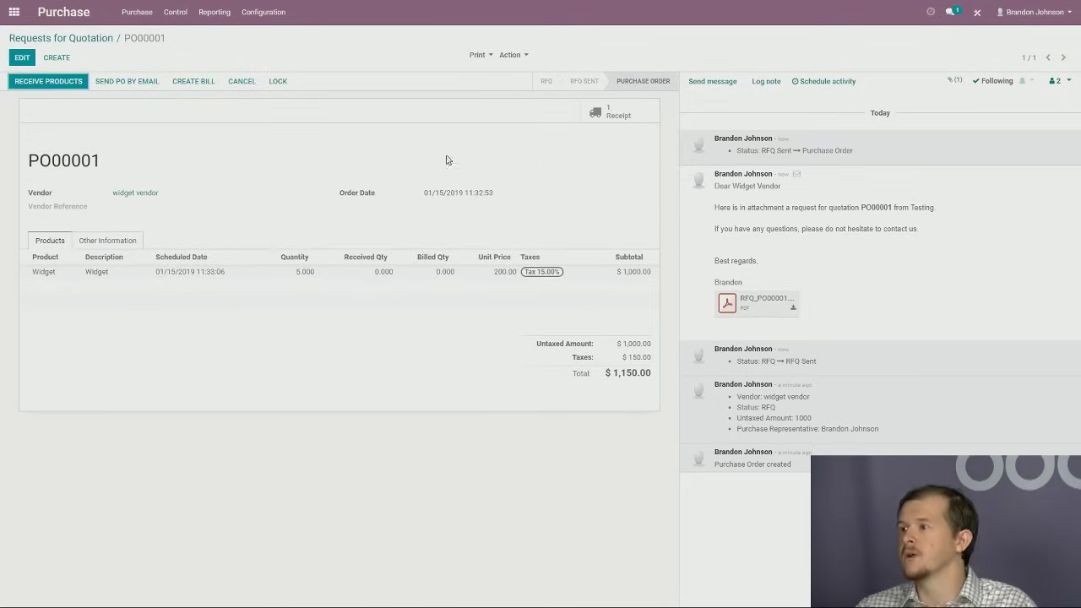
pyautogui.moveTo(763, 152); pyautogui.dragTo(737, 150)
pyautogui.click(864, 147)
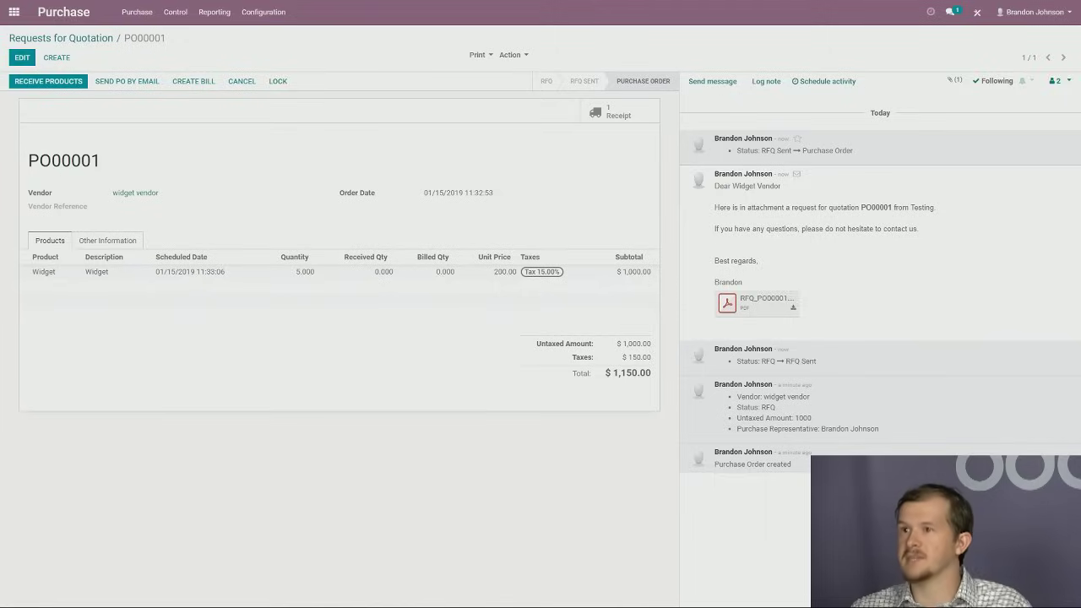
# Step: Switch to the Inventory app and show the Products list to check the Widget's stock on hand
pyautogui.click(15, 13)
pyautogui.click(422, 199)
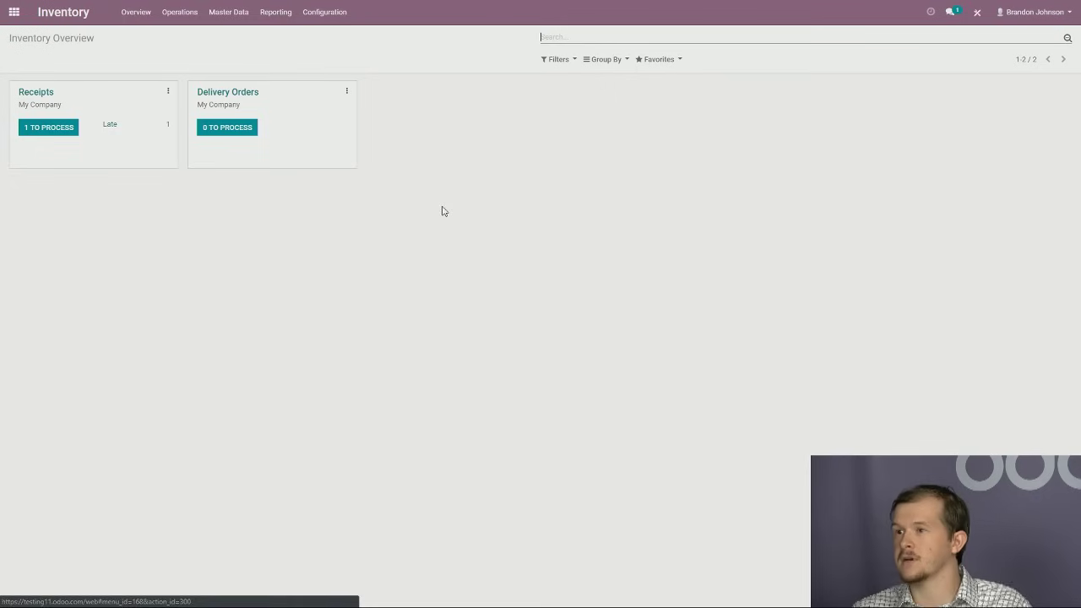
pyautogui.click(171, 17)
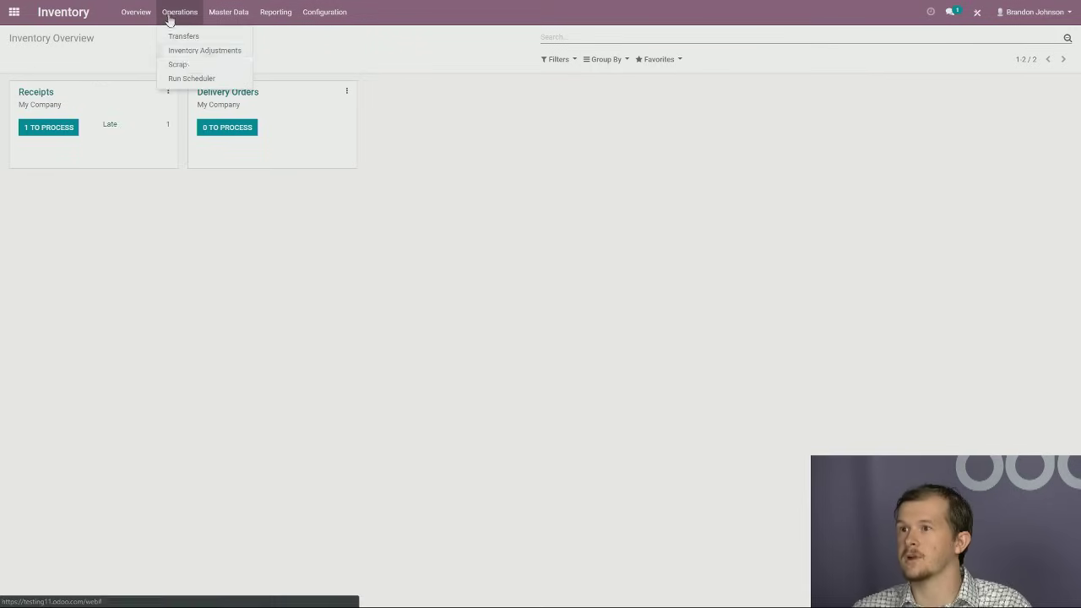
pyautogui.moveTo(221, 17)
pyautogui.click(226, 40)
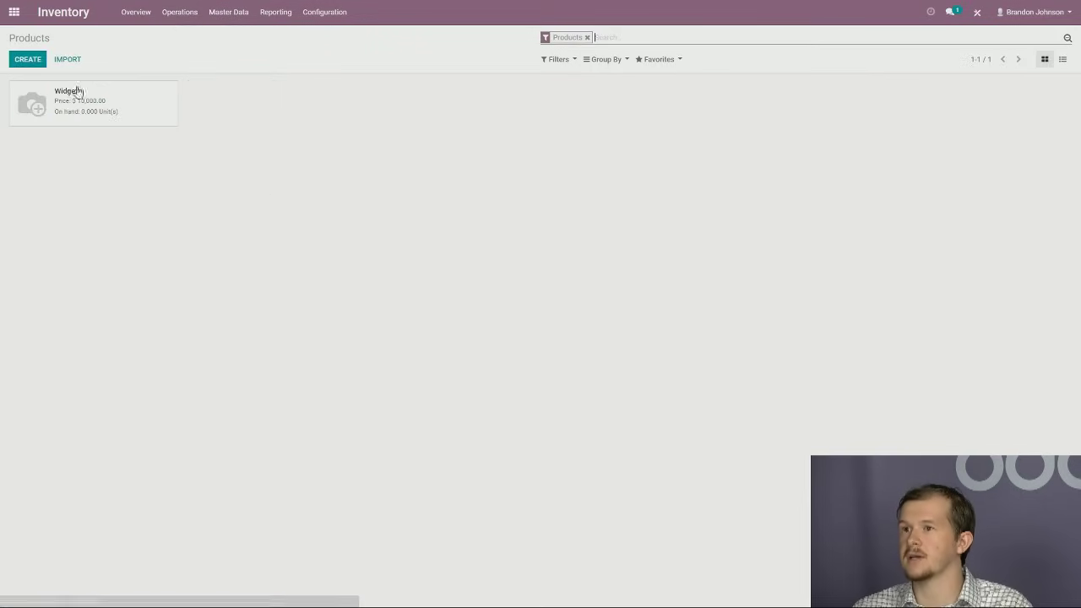
# Step: Switch to the Purchase app, reopen the widget vendor's purchase order and look at its linked receipt
pyautogui.click(15, 16)
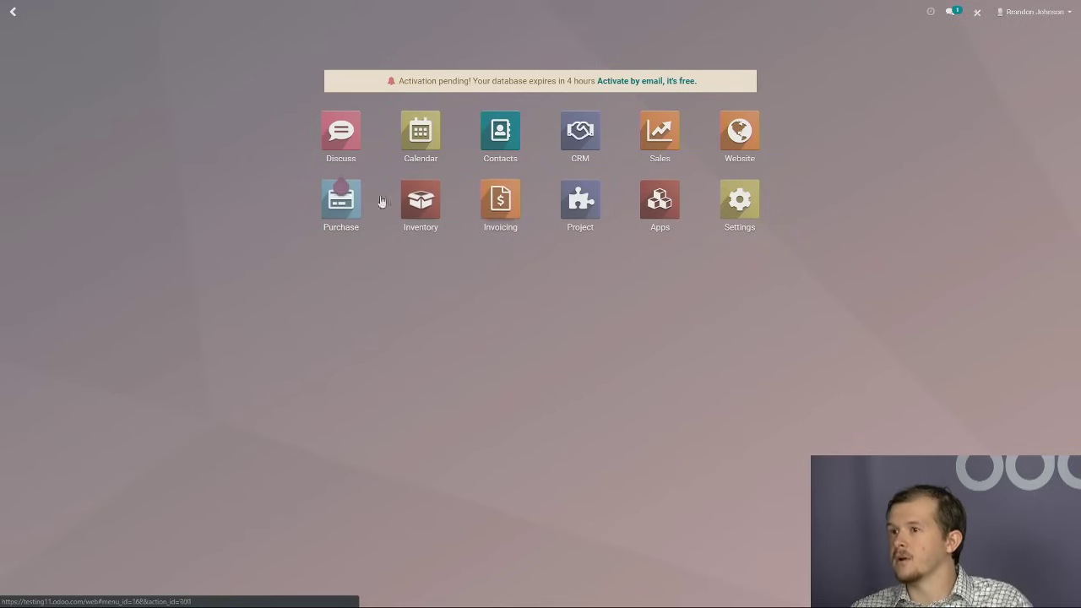
pyautogui.click(338, 211)
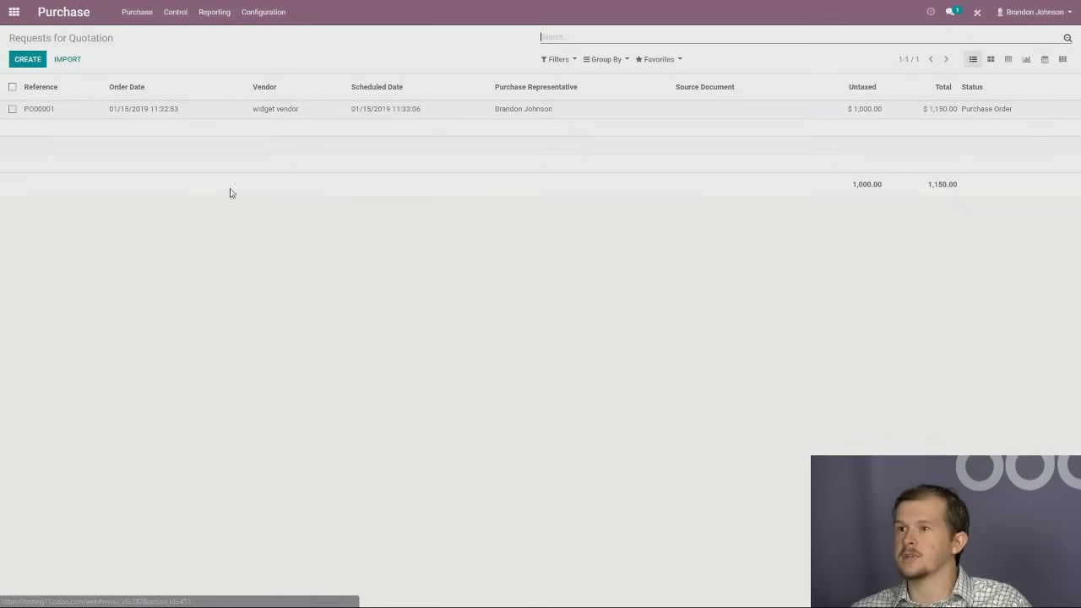
pyautogui.click(90, 115)
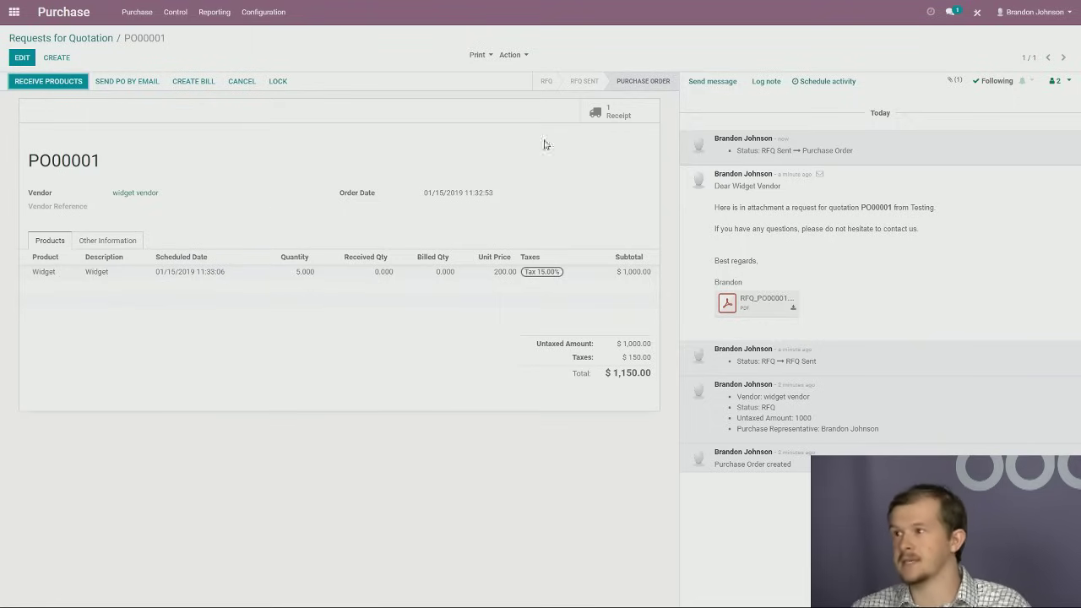
pyautogui.click(630, 119)
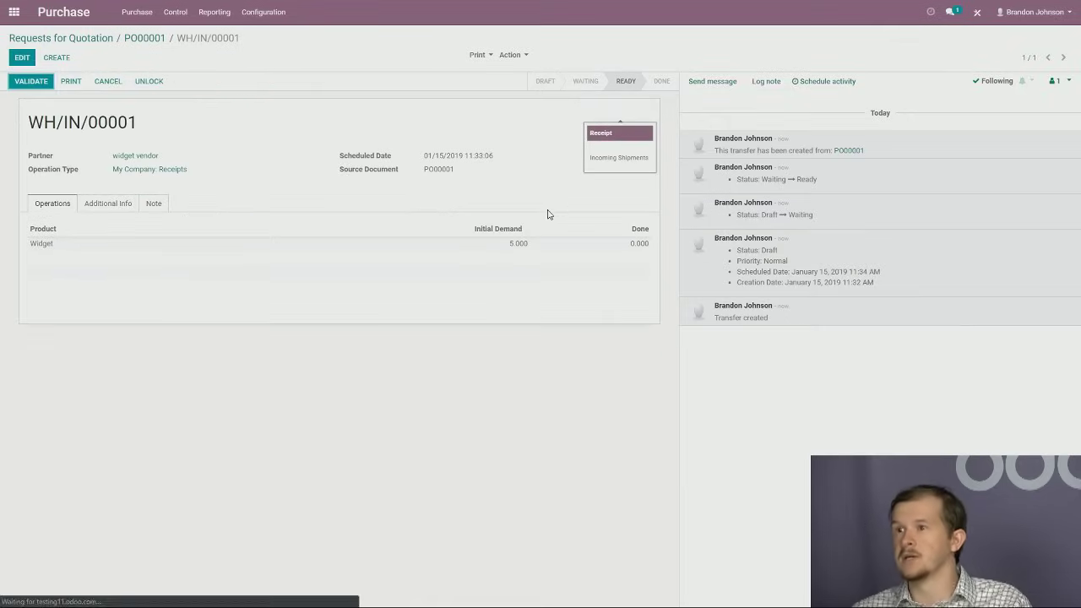
pyautogui.click(130, 43)
# Step: Switch to the Inventory app and open the widget vendor's receipt from the receipts waiting to process
pyautogui.click(14, 11)
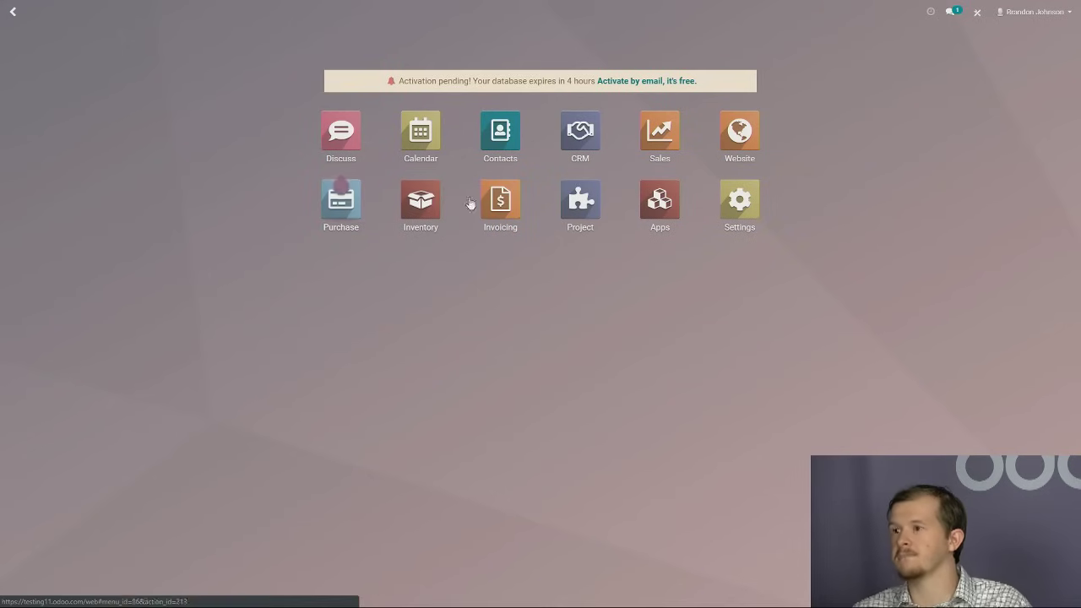
pyautogui.click(420, 203)
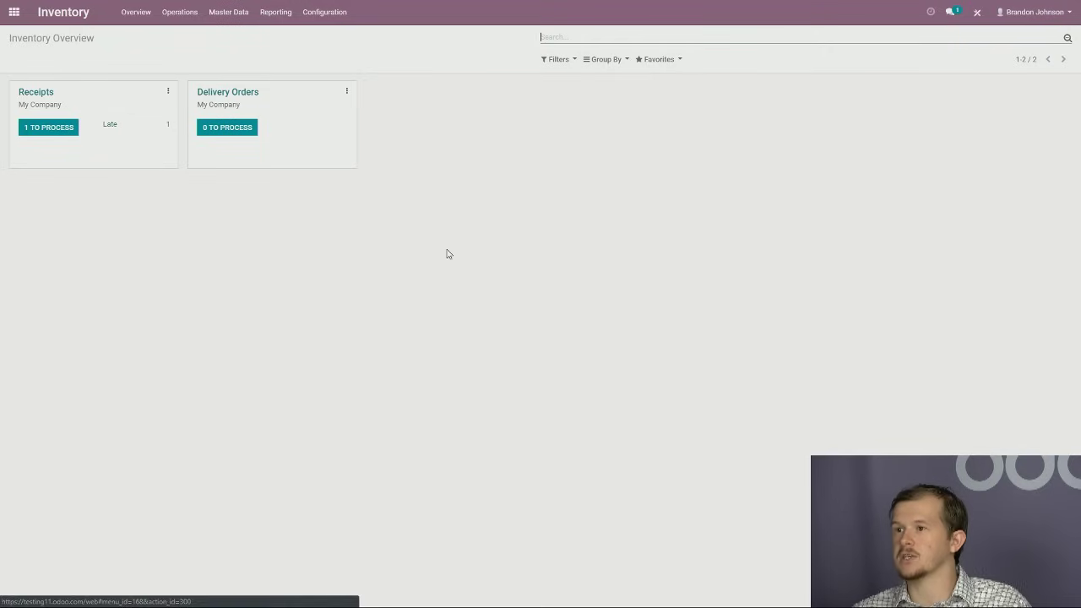
pyautogui.click(52, 132)
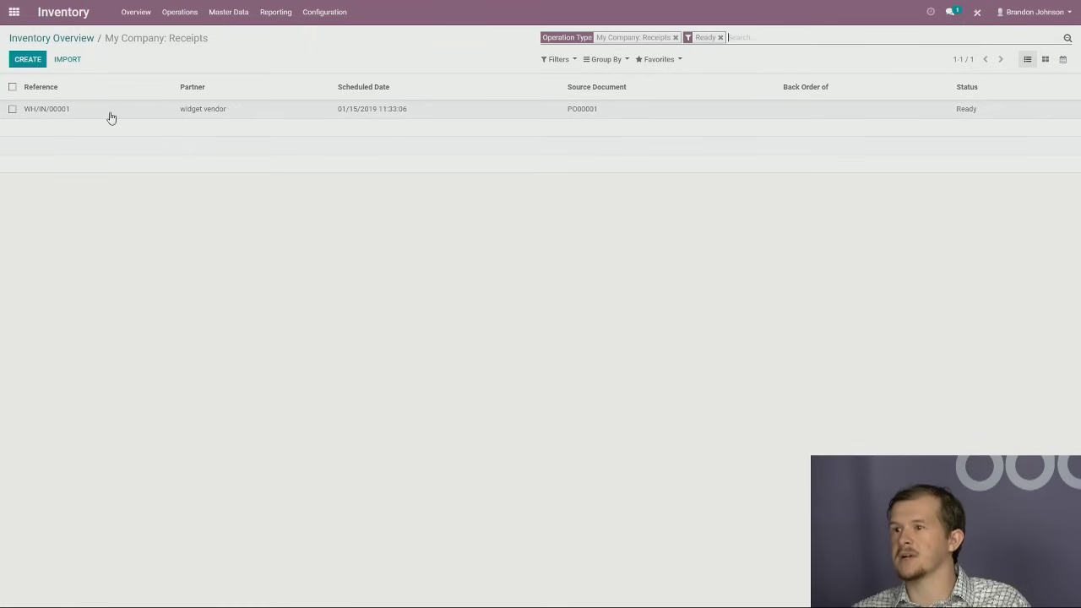
pyautogui.click(376, 109)
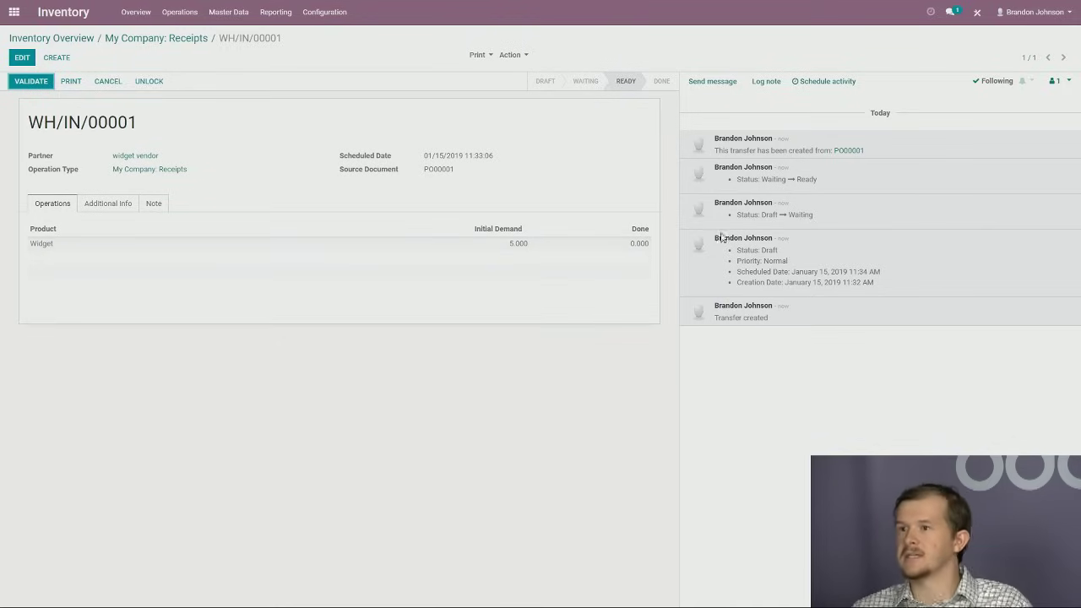
# Step: Set the done quantity of the Widget line to 5 and validate the receipt
pyautogui.click(643, 245)
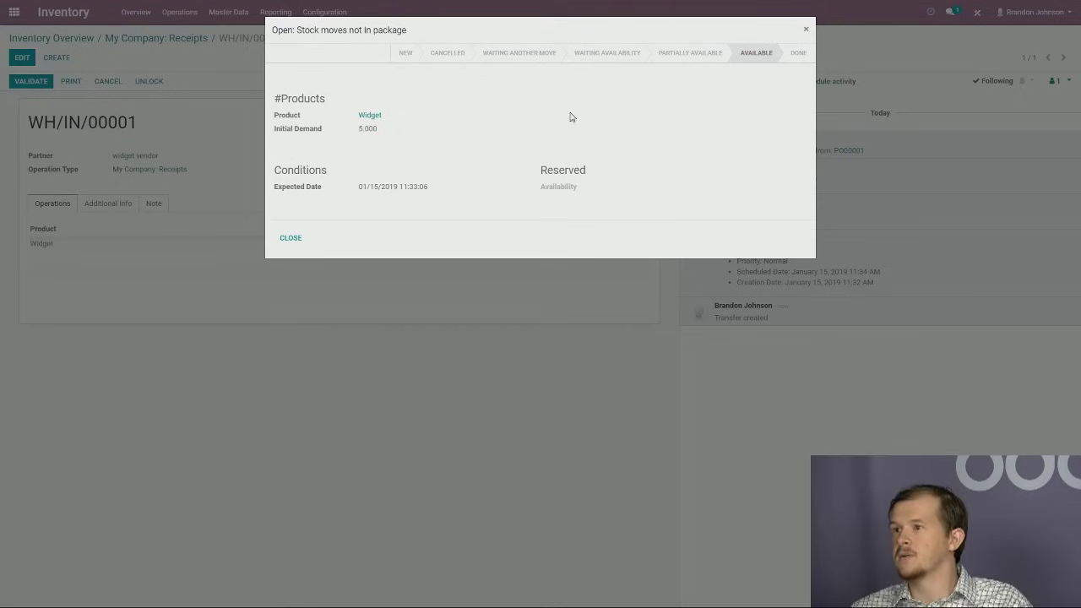
pyautogui.click(804, 30)
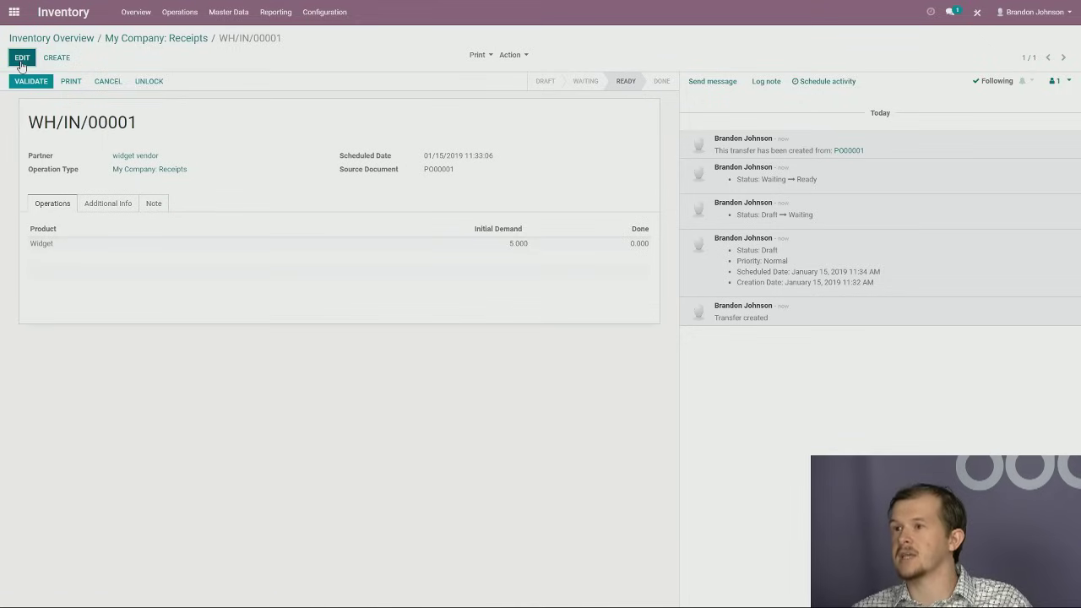
pyautogui.click(23, 57)
pyautogui.click(632, 247)
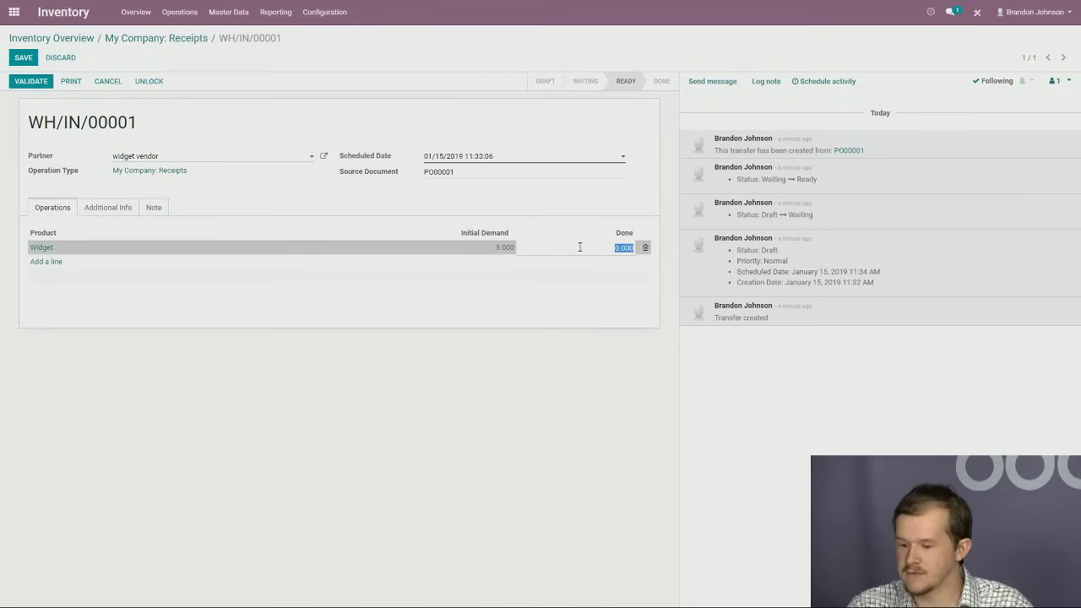
pyautogui.click(573, 328)
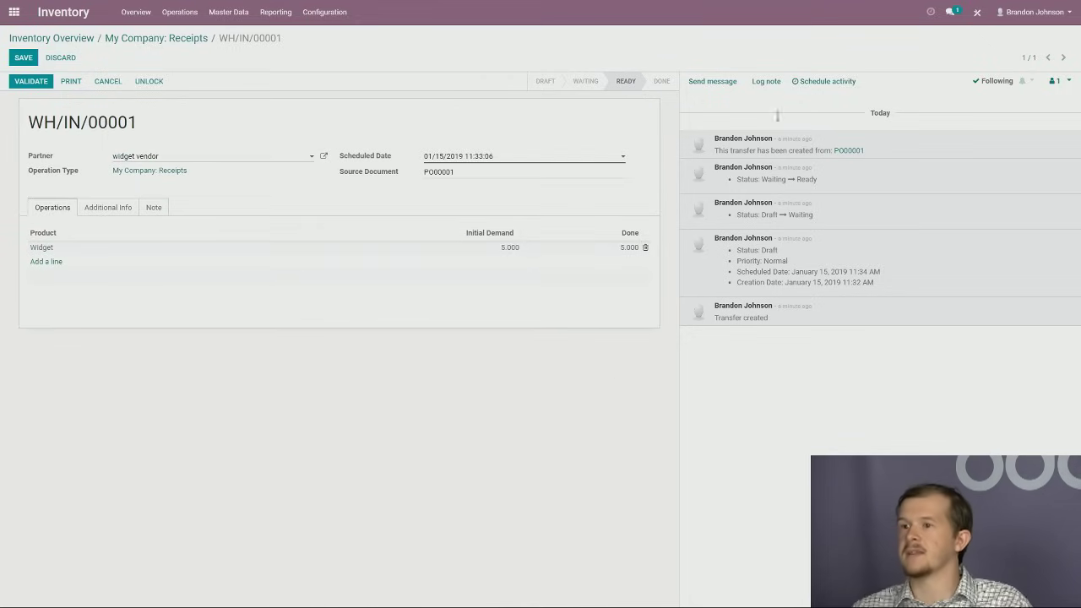
pyautogui.click(37, 81)
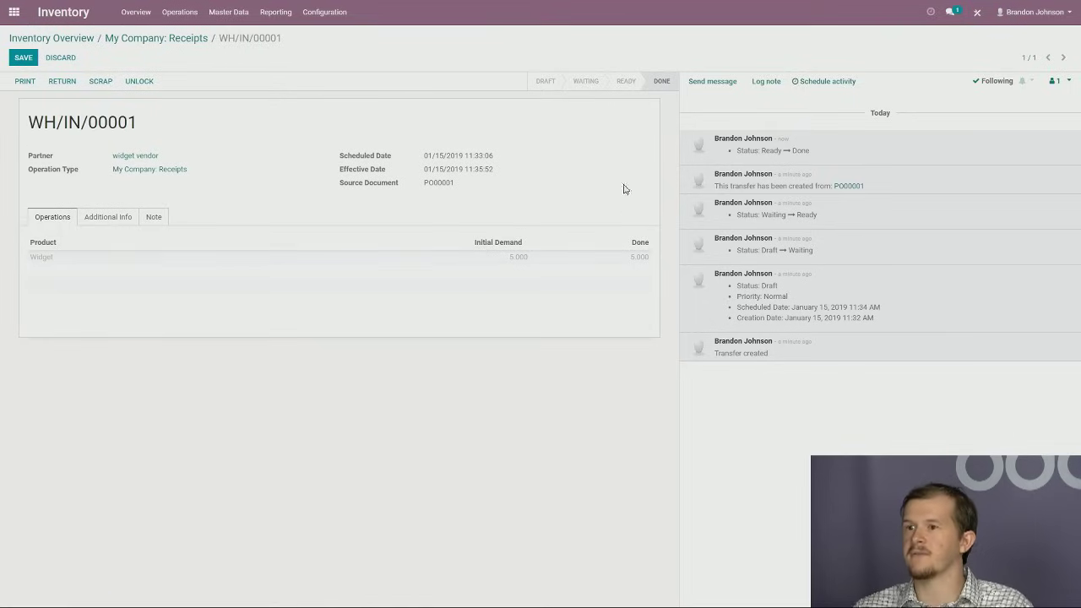
# Step: Open the Widget product from the Inventory products list and check its on-hand quantity
pyautogui.click(66, 15)
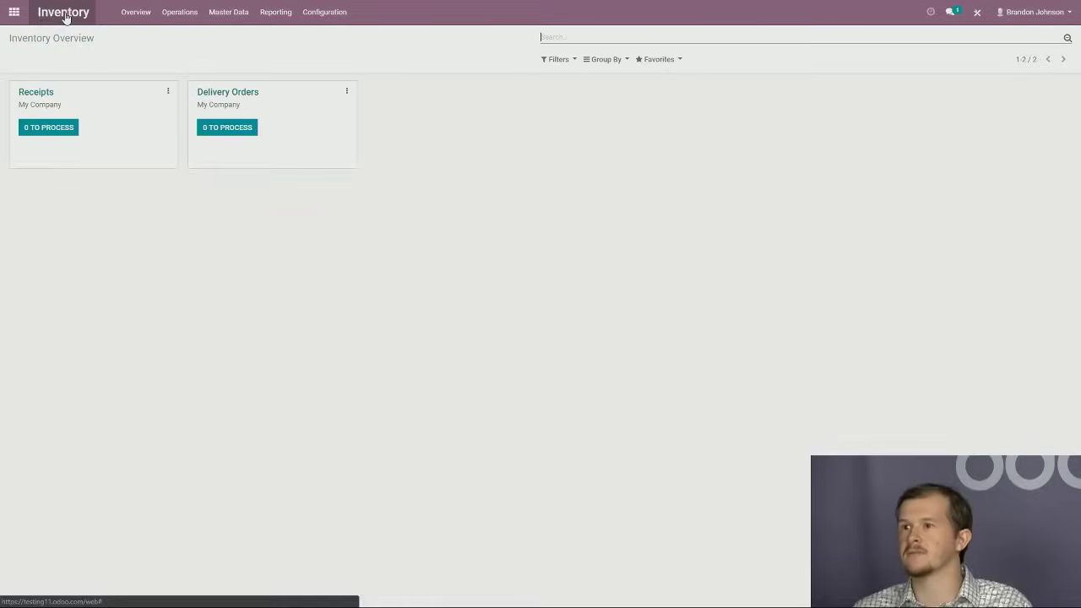
pyautogui.click(228, 13)
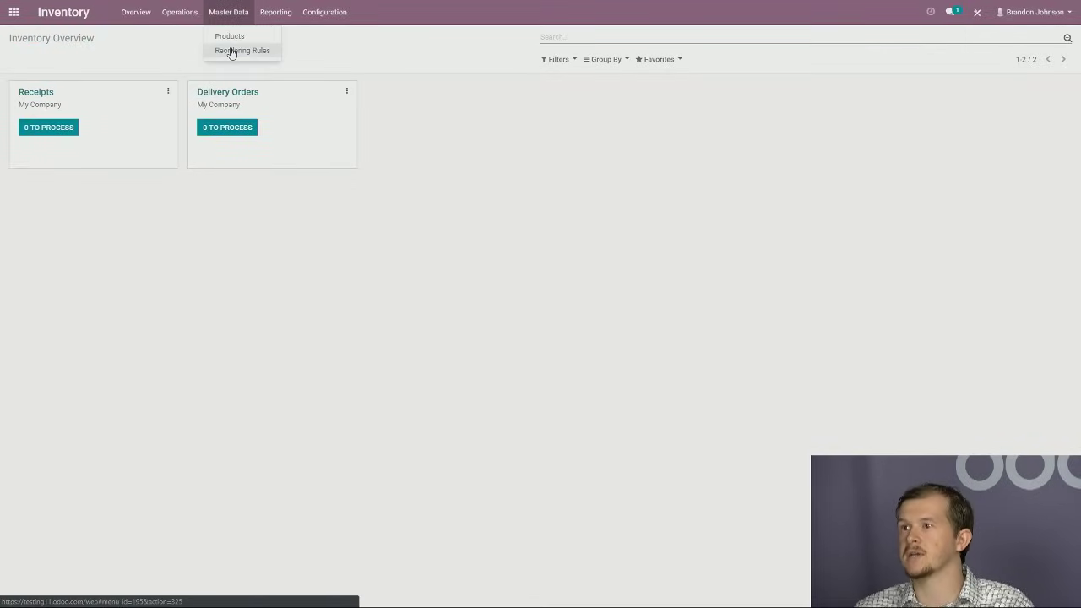
pyautogui.click(230, 37)
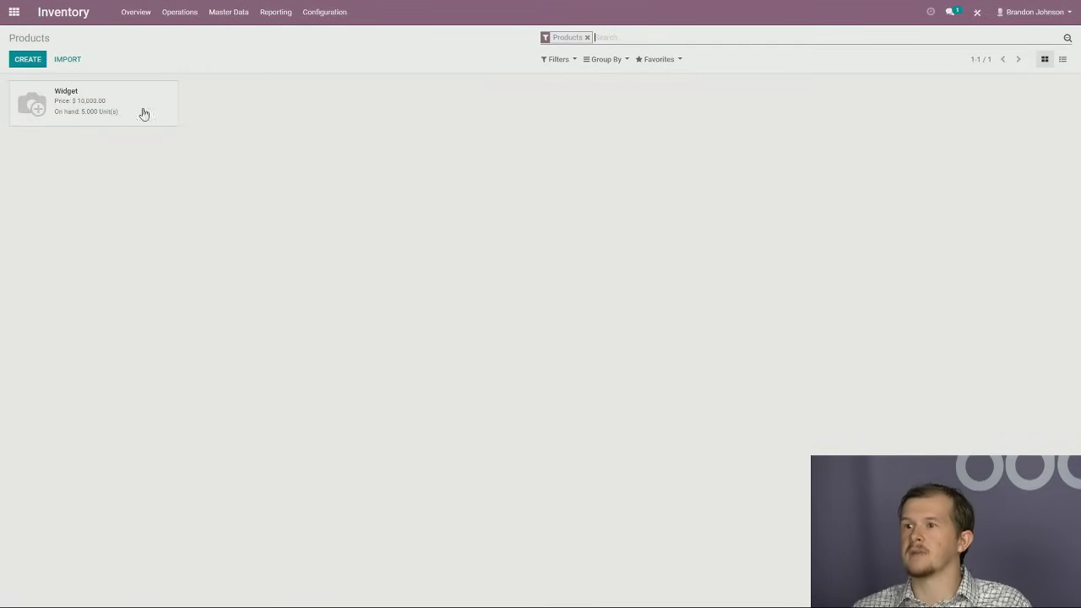
pyautogui.click(165, 121)
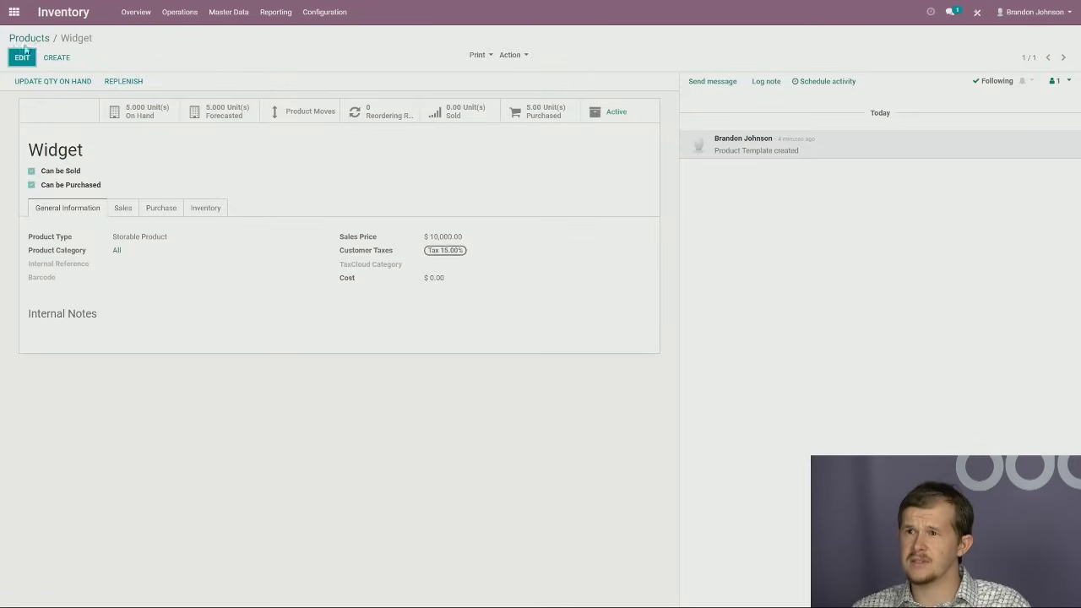
# Step: Switch to the Purchase app and create a vendor bill from the widget vendor's purchase order
pyautogui.click(13, 12)
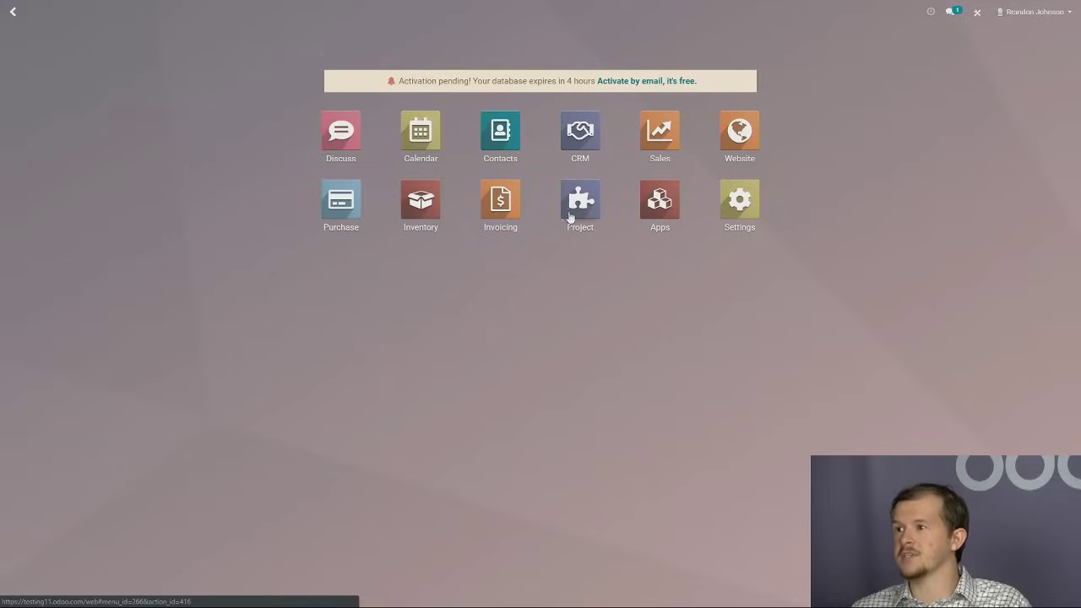
pyautogui.click(342, 201)
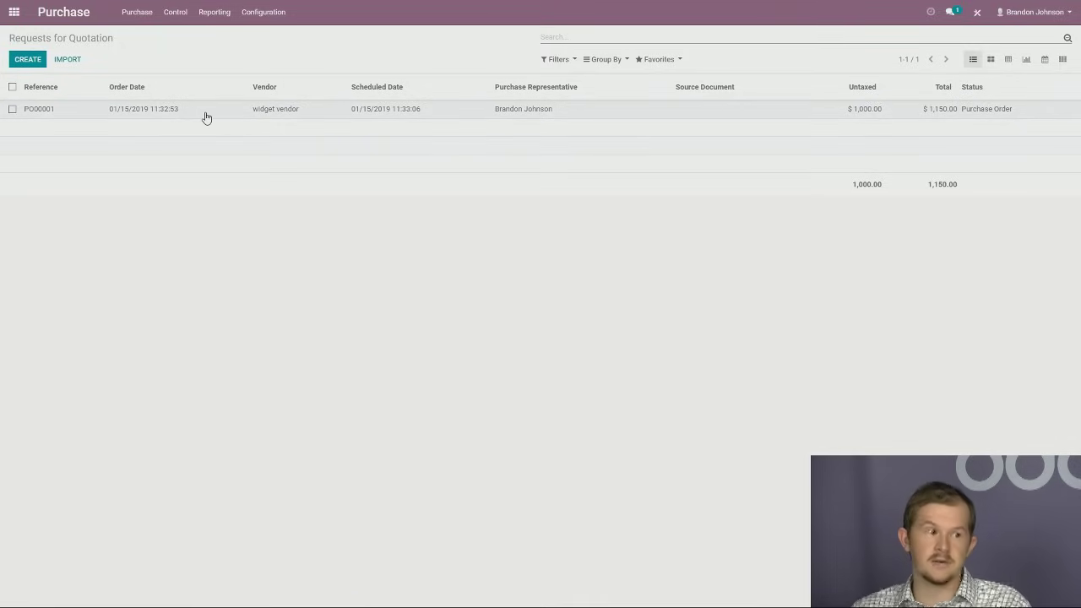
pyautogui.click(255, 116)
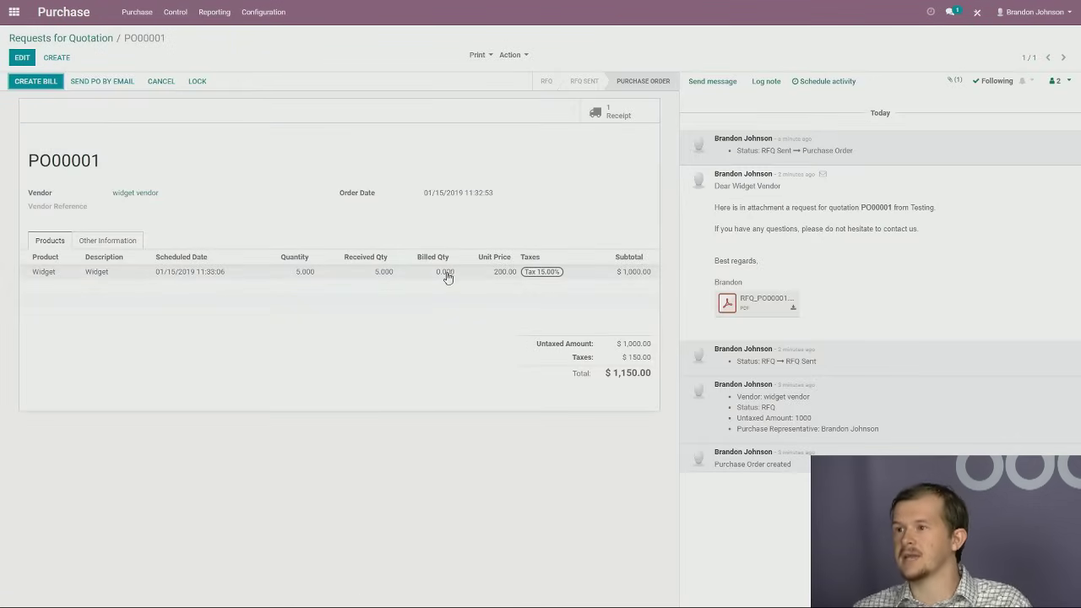
pyautogui.click(36, 81)
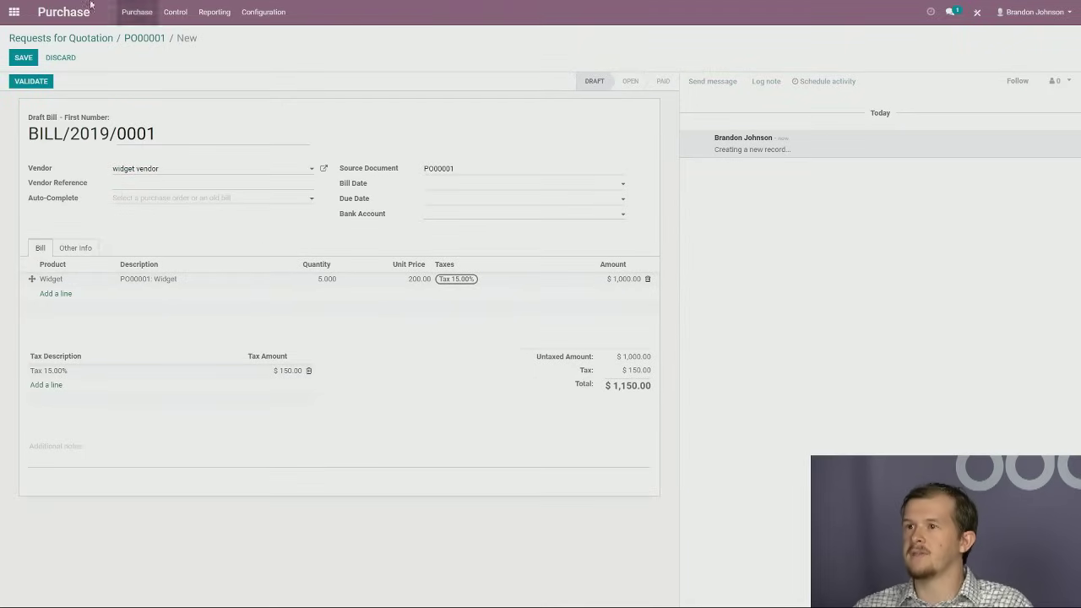
# Step: Review the draft bill's number and totals, and validate the bill
pyautogui.moveTo(186, 131); pyautogui.dragTo(116, 135)
pyautogui.click(237, 116)
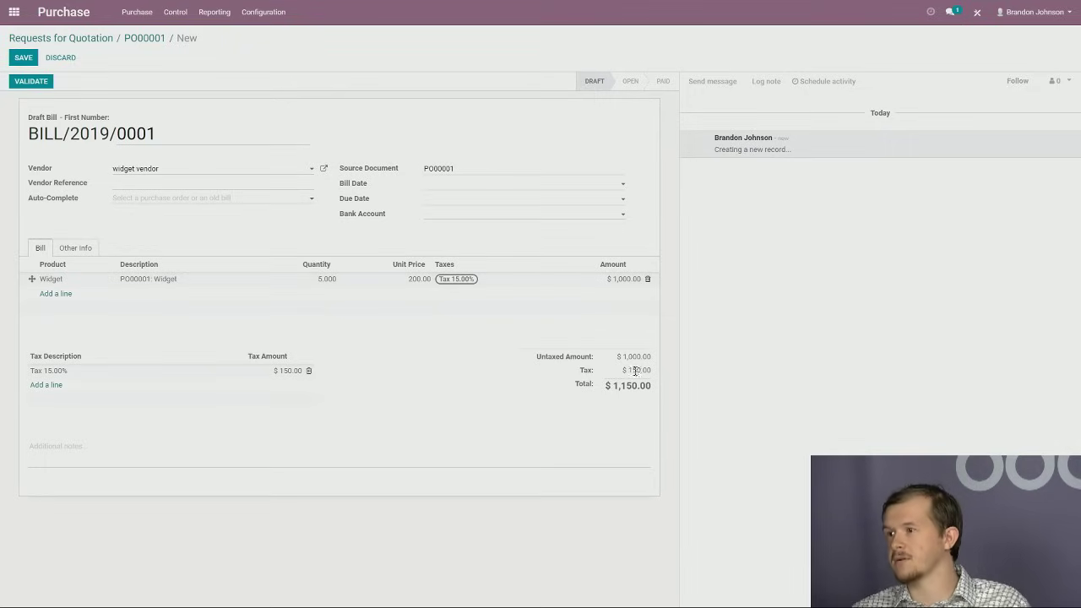
pyautogui.click(32, 83)
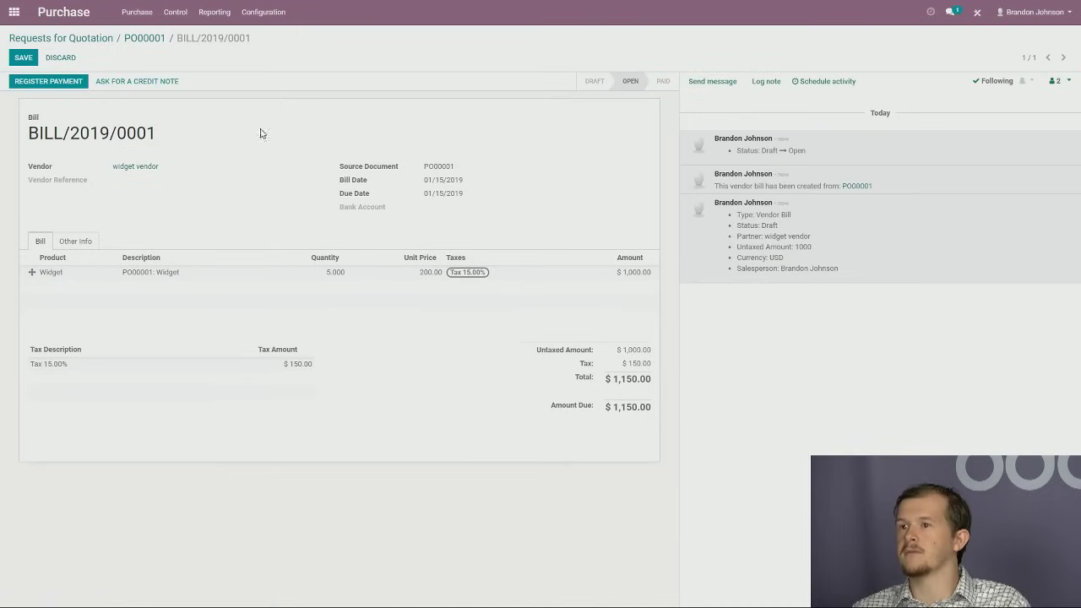
# Step: Register and validate a $1,150.00 payment for the bill using the Bank (USD) journal and the Manual payment method
pyautogui.click(49, 85)
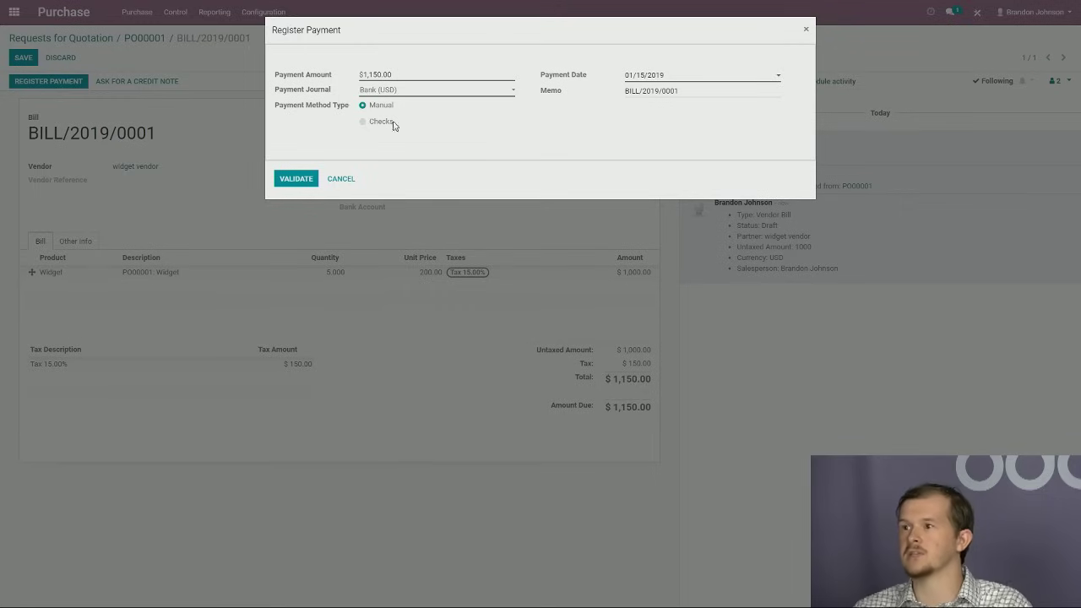
pyautogui.click(365, 122)
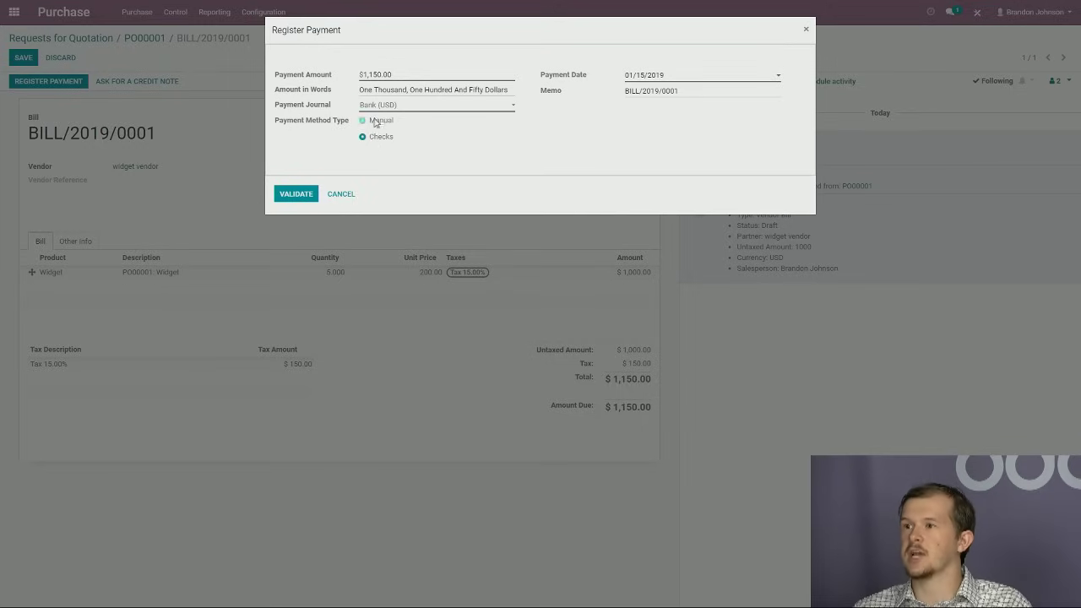
pyautogui.click(375, 121)
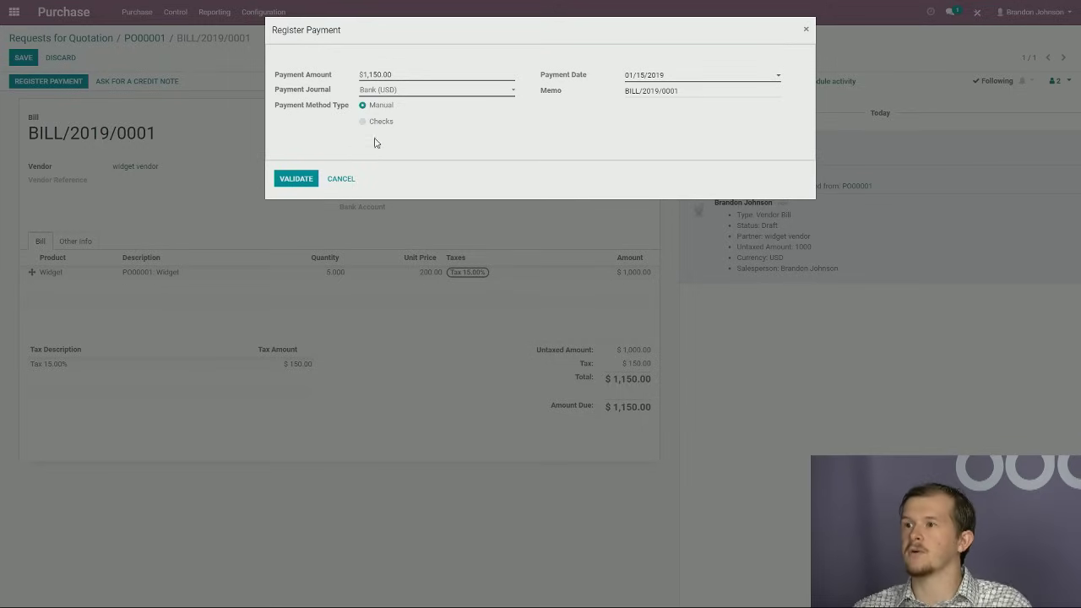
pyautogui.click(416, 96)
pyautogui.click(507, 163)
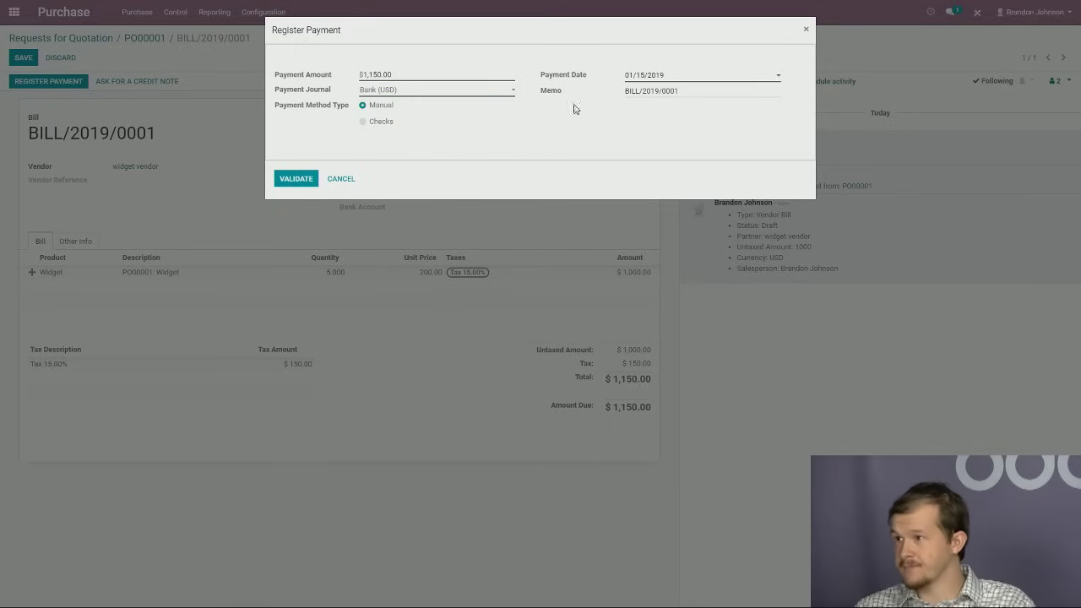
pyautogui.click(308, 180)
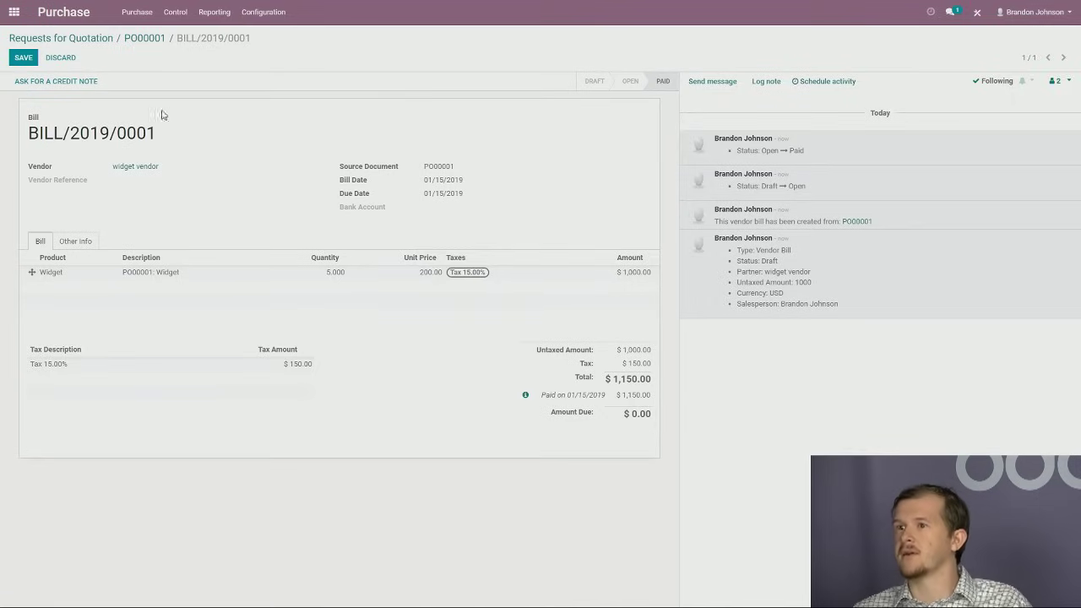
# Step: Review the bill's number and amount due, and display the vendor bills list in the Invoicing app
pyautogui.moveTo(171, 132); pyautogui.dragTo(25, 117)
pyautogui.click(195, 145)
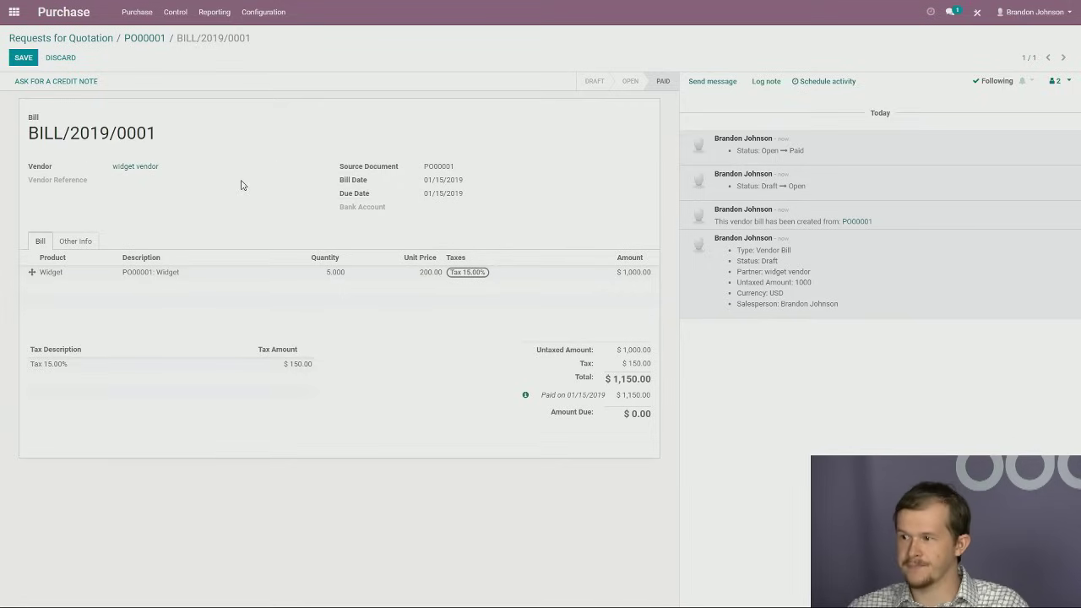
pyautogui.moveTo(640, 414); pyautogui.dragTo(686, 415)
pyautogui.click(486, 410)
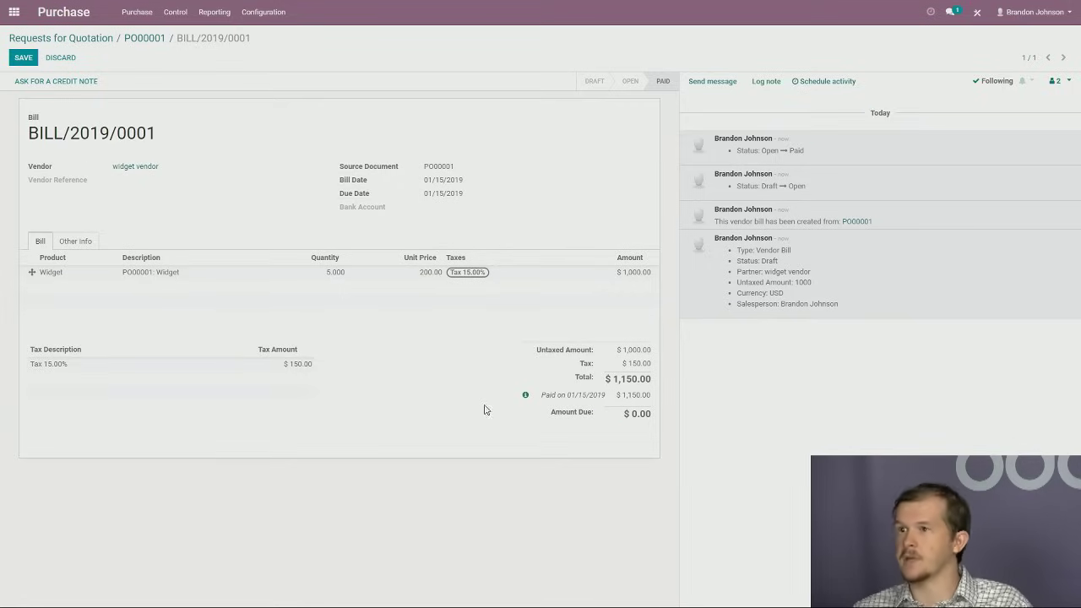
pyautogui.click(15, 13)
pyautogui.click(499, 203)
pyautogui.click(180, 14)
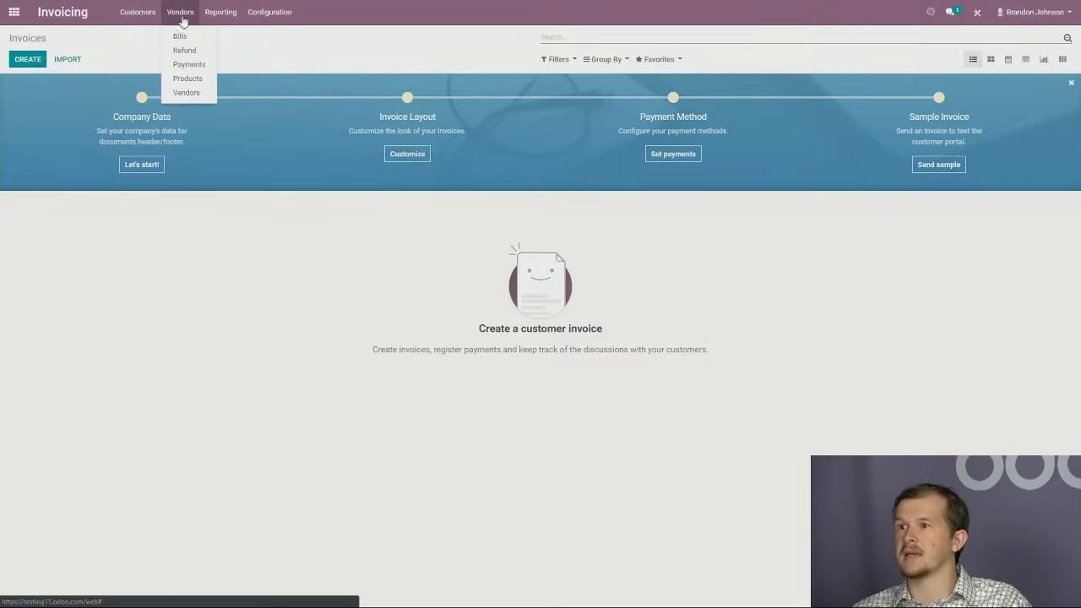
pyautogui.click(179, 36)
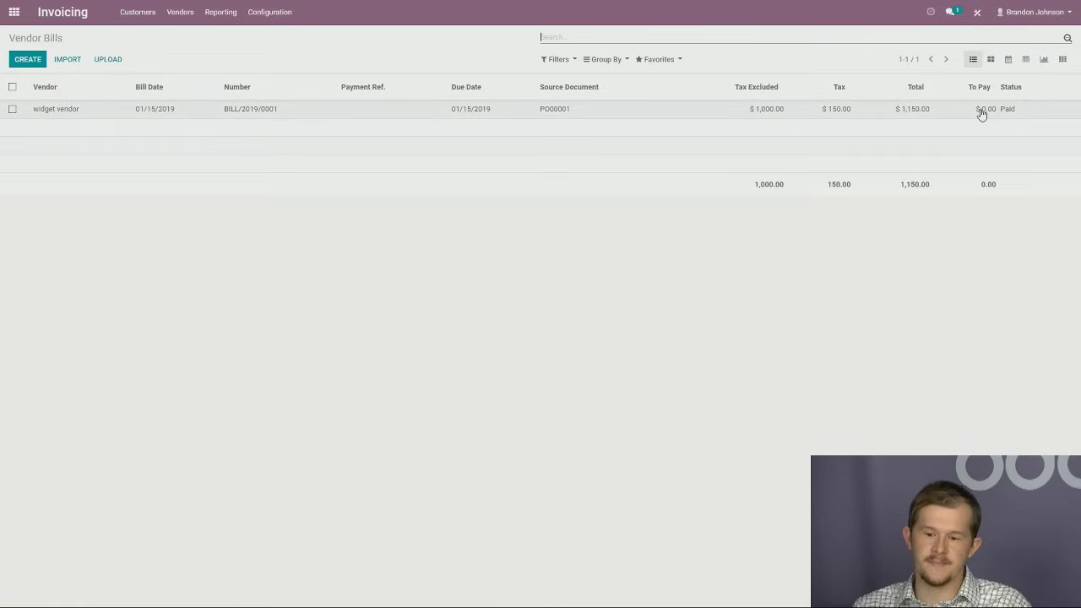
# Step: Look at the opportunity pipeline in the CRM app and the quotations list in the Sales app
pyautogui.click(14, 13)
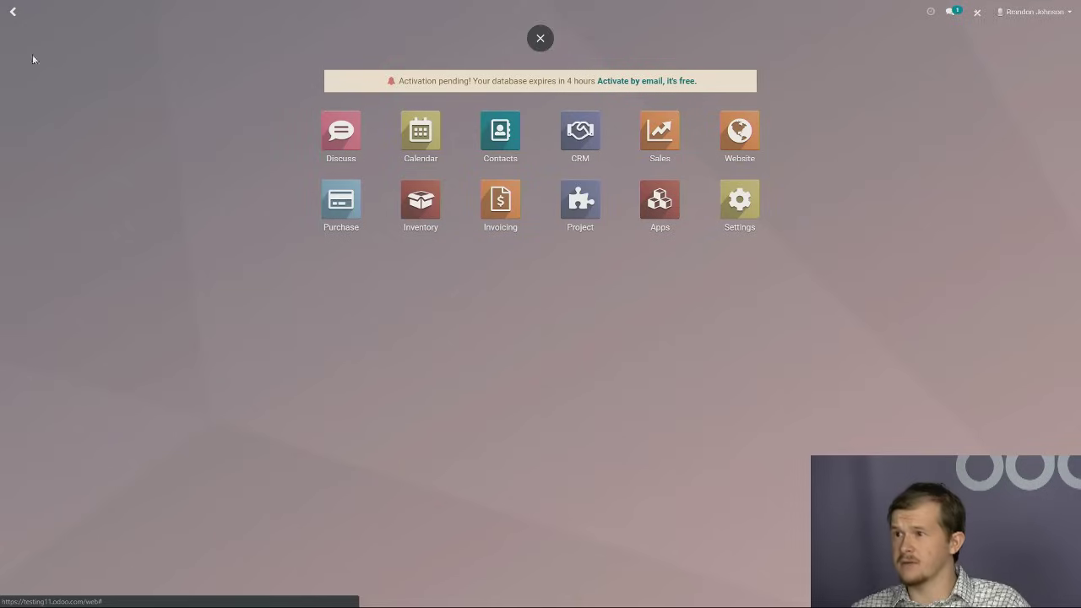
pyautogui.click(582, 135)
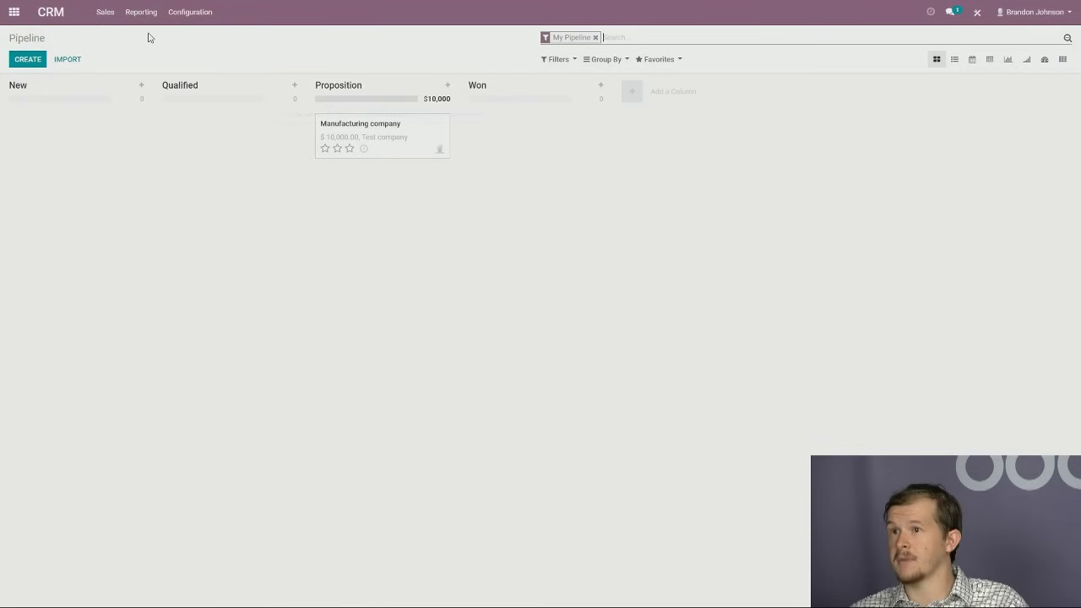
pyautogui.click(26, 12)
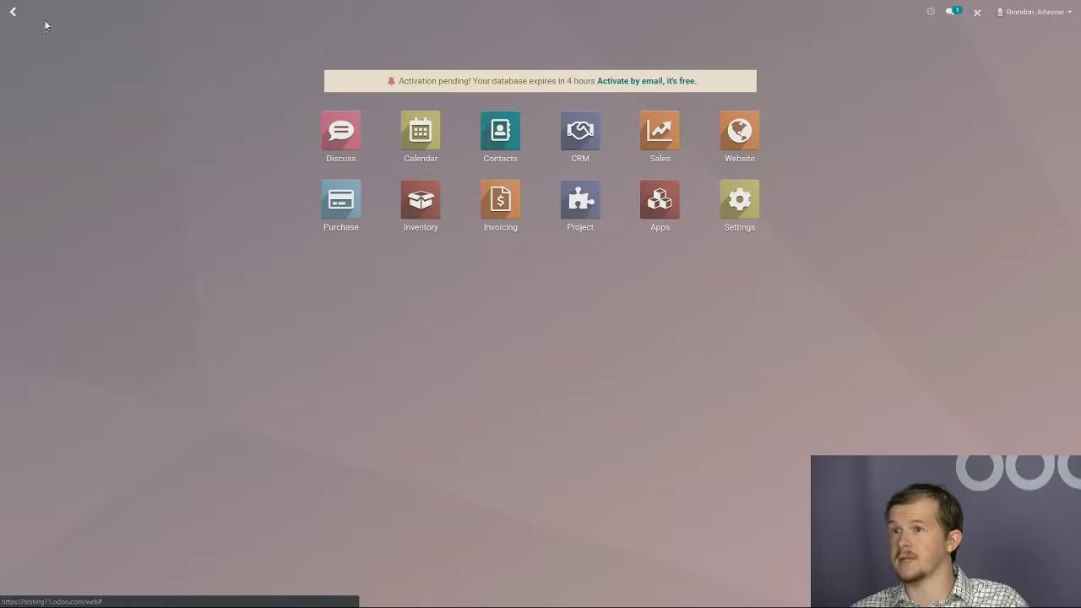
pyautogui.click(661, 135)
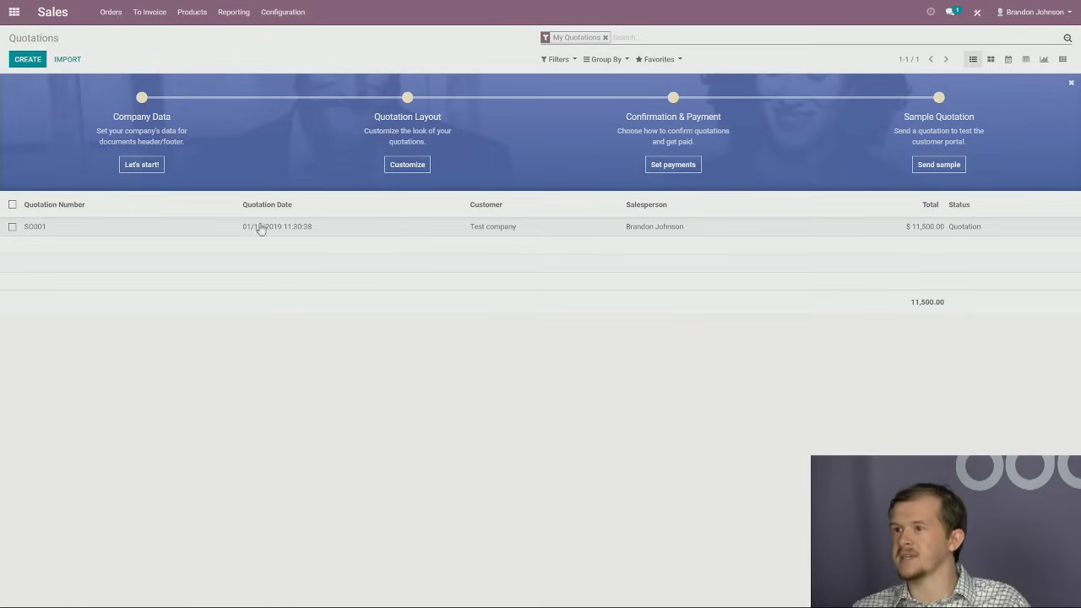
pyautogui.click(15, 11)
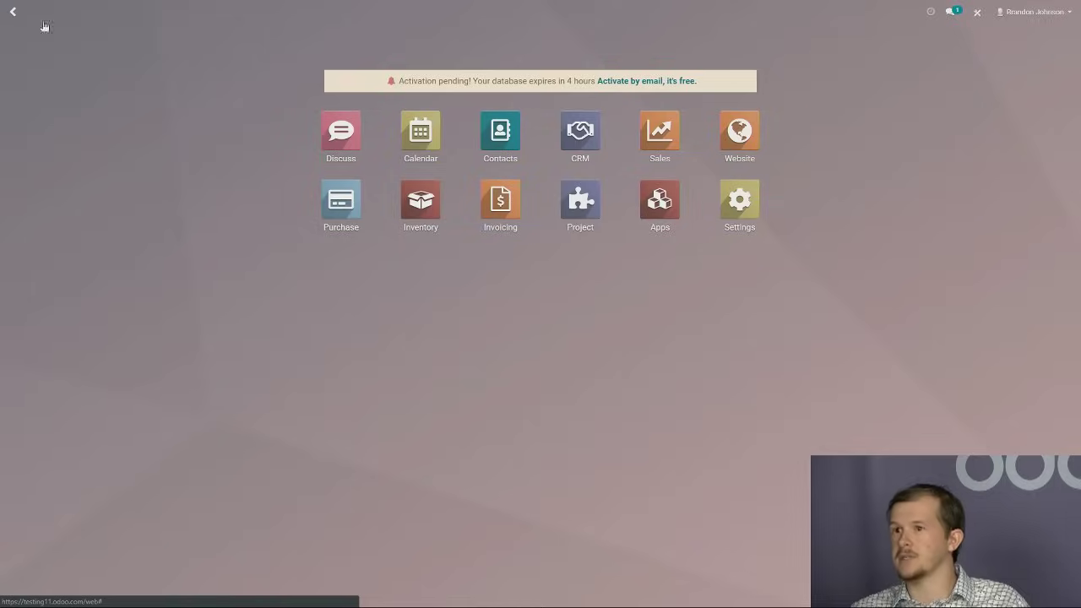
# Step: Switch to the CRM app, open the Manufacturing company opportunity and start a new quotation from it
pyautogui.click(580, 146)
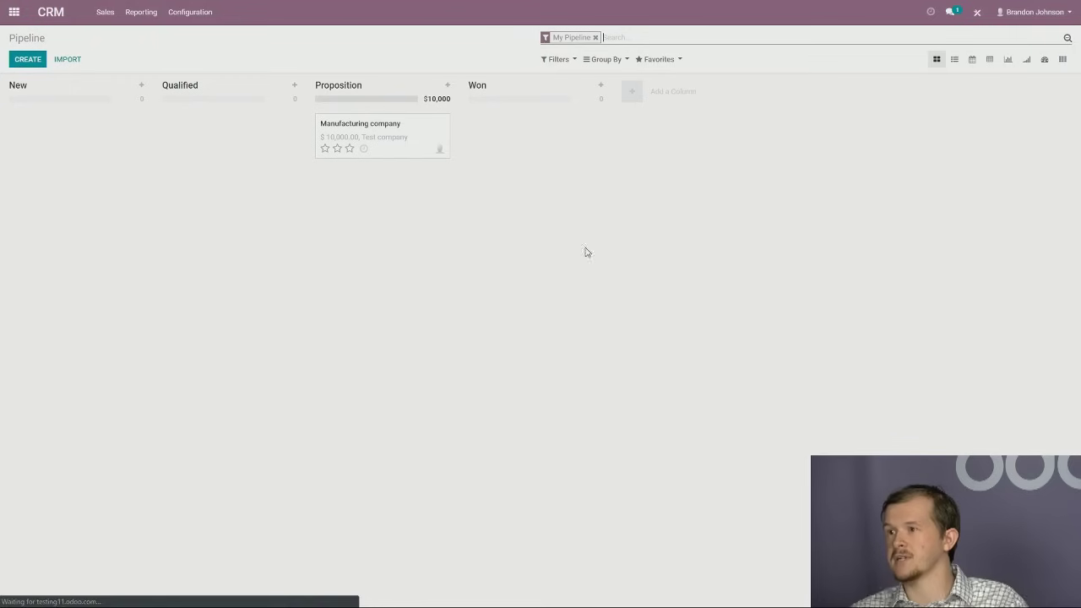
pyautogui.click(378, 155)
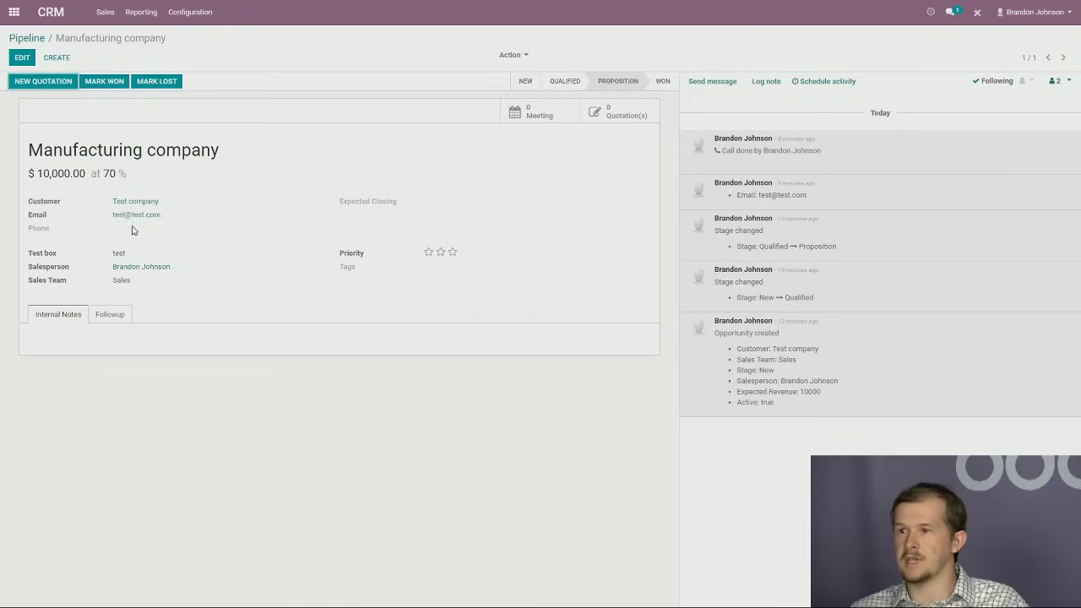
pyautogui.click(40, 80)
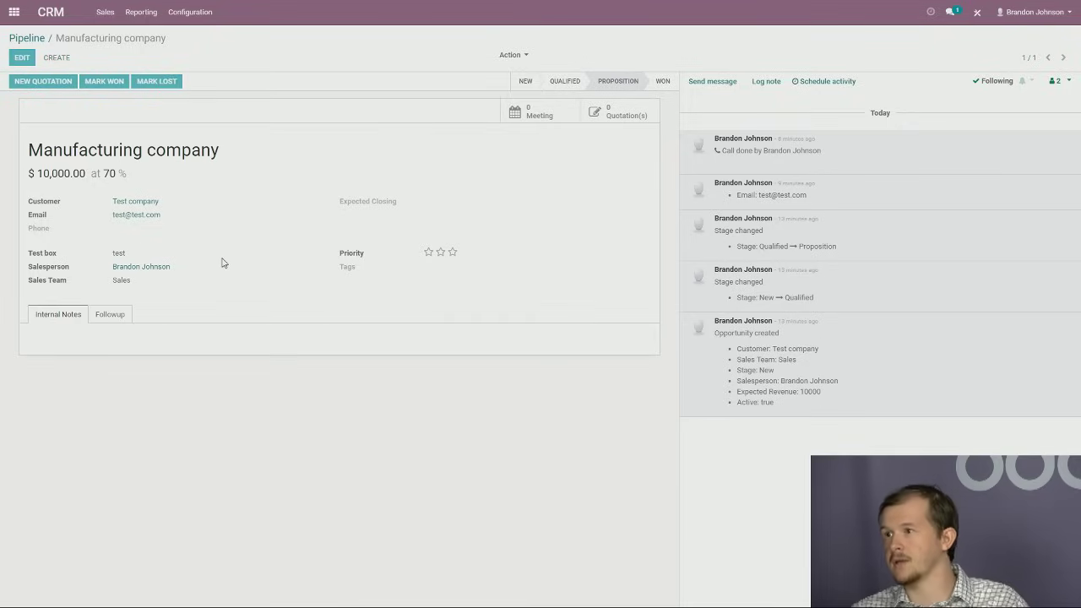
# Step: Add a Widget order line with an ordered quantity of 3 to the quotation and save it
pyautogui.click(76, 239)
pyautogui.write('widge')
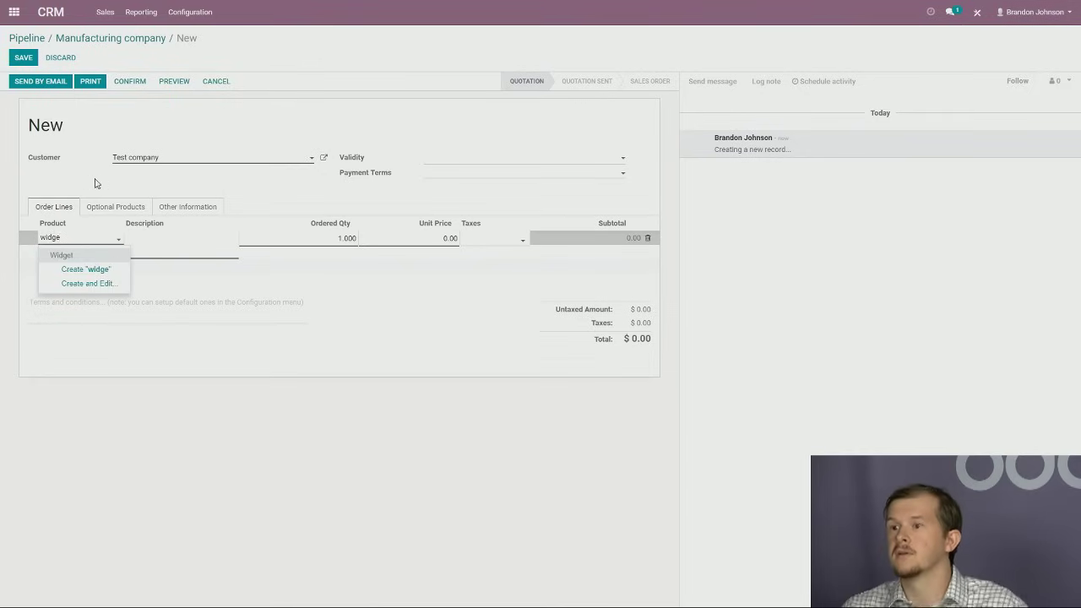
pyautogui.click(69, 257)
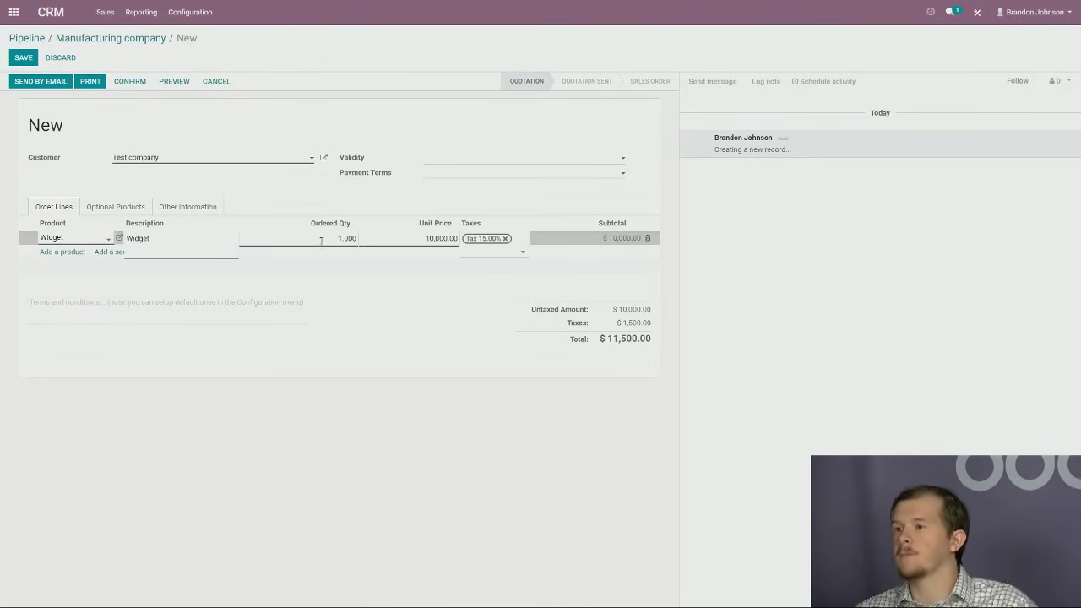
pyautogui.press('Tab')
pyautogui.press('Tab')
pyautogui.write('3')
pyautogui.click(393, 340)
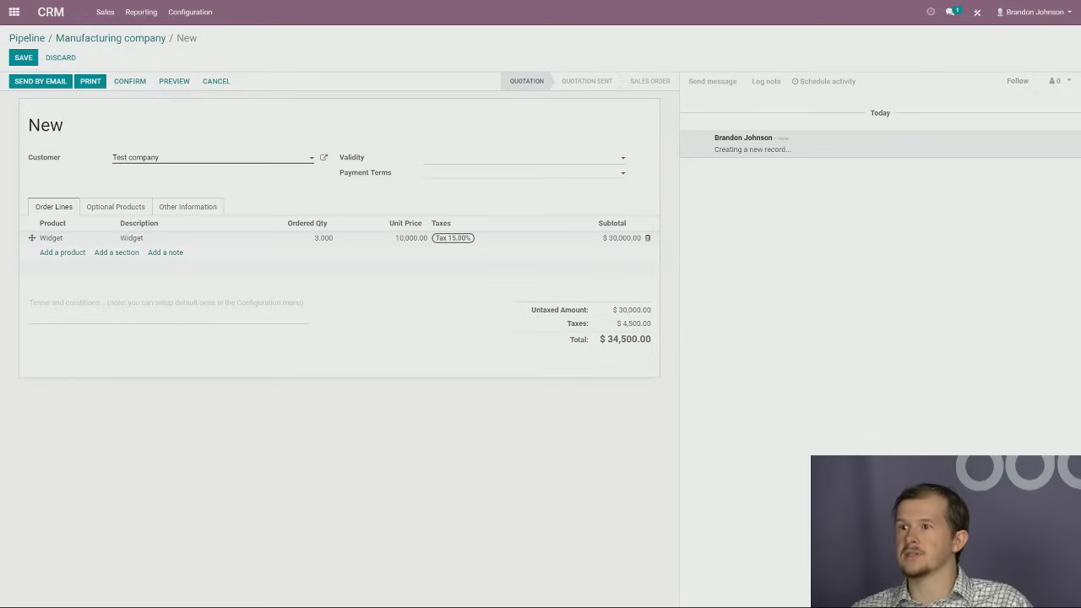
pyautogui.click(24, 60)
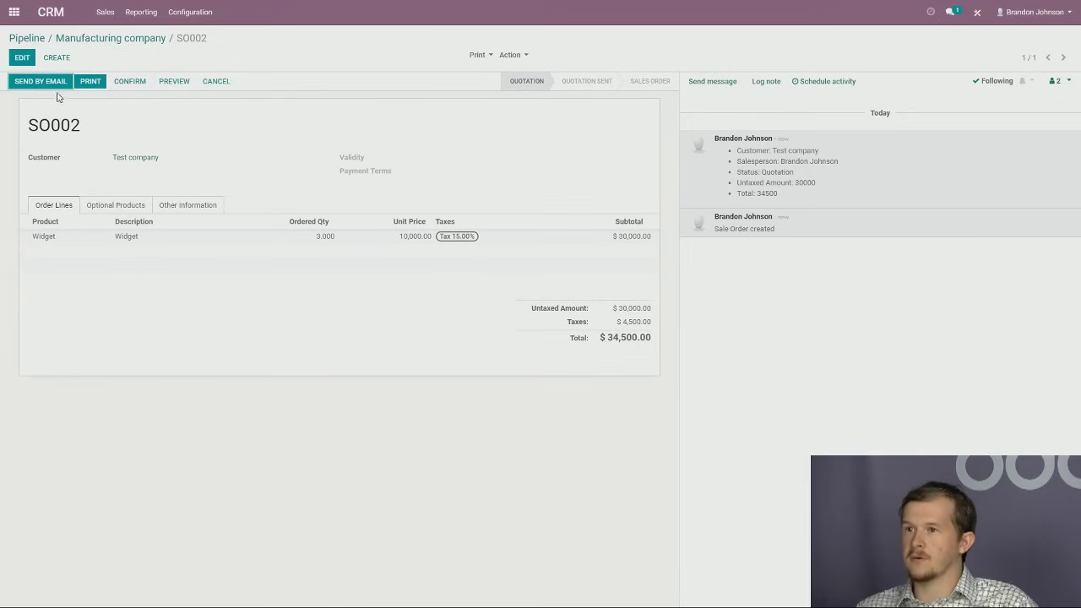
# Step: Start emailing the quotation to Test company, and enter and save the customer's missing email address
pyautogui.click(46, 84)
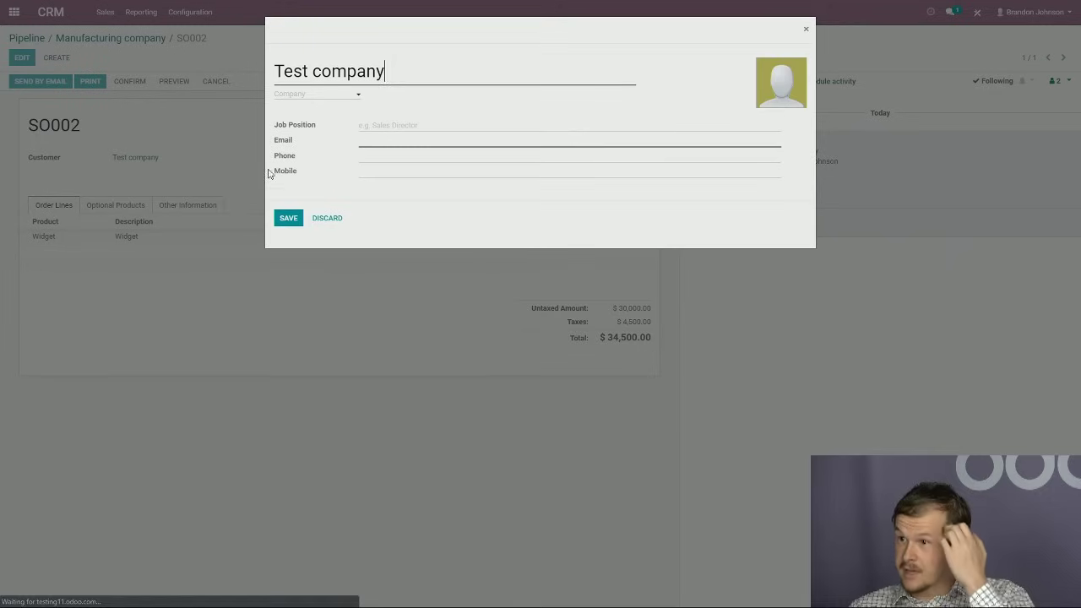
pyautogui.click(366, 140)
pyautogui.write('test@company.com')
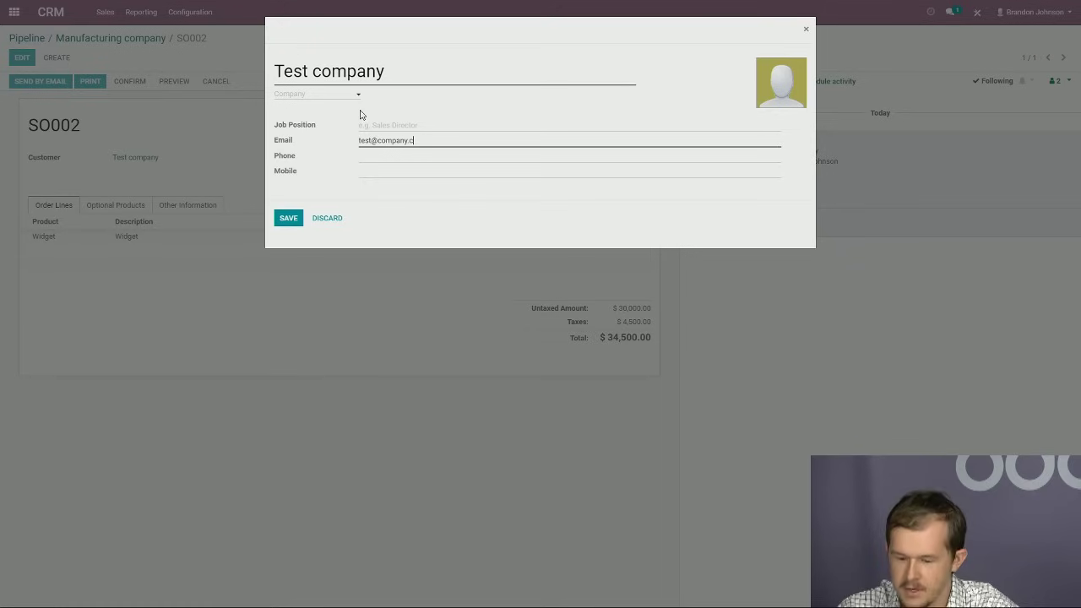
pyautogui.click(288, 220)
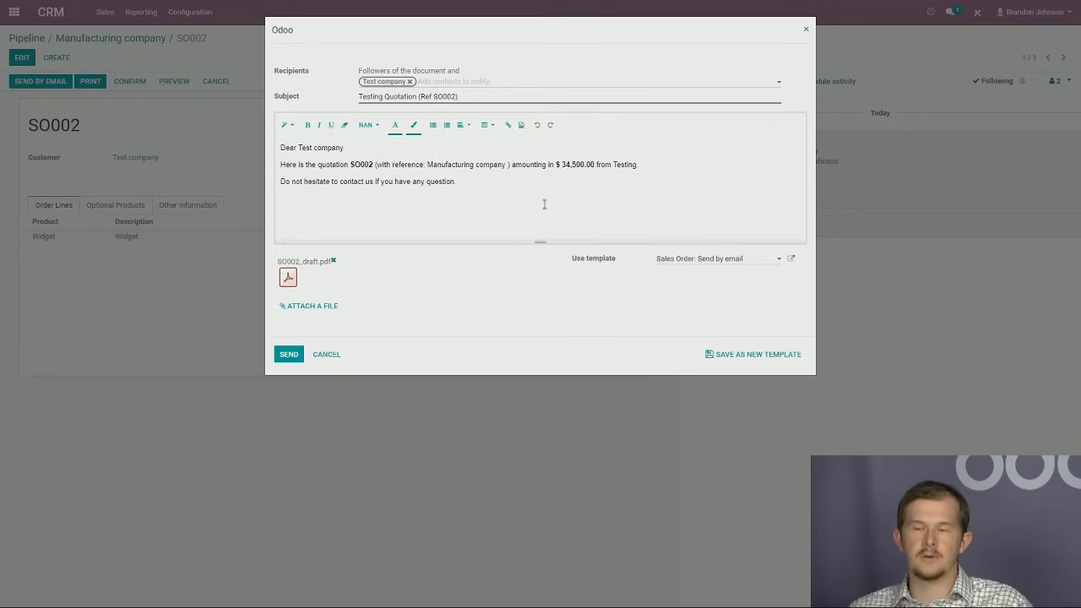
# Step: Look over the email message, open the attached draft quotation PDF to check it, and send the quotation email
pyautogui.click(503, 180)
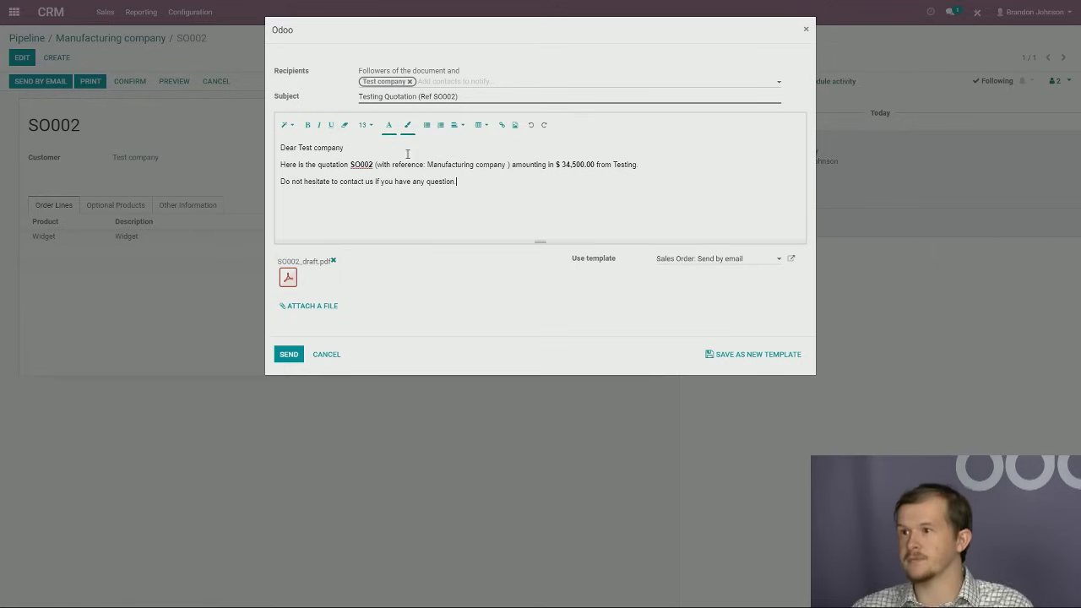
pyautogui.hotkey('ctrl', 'a')
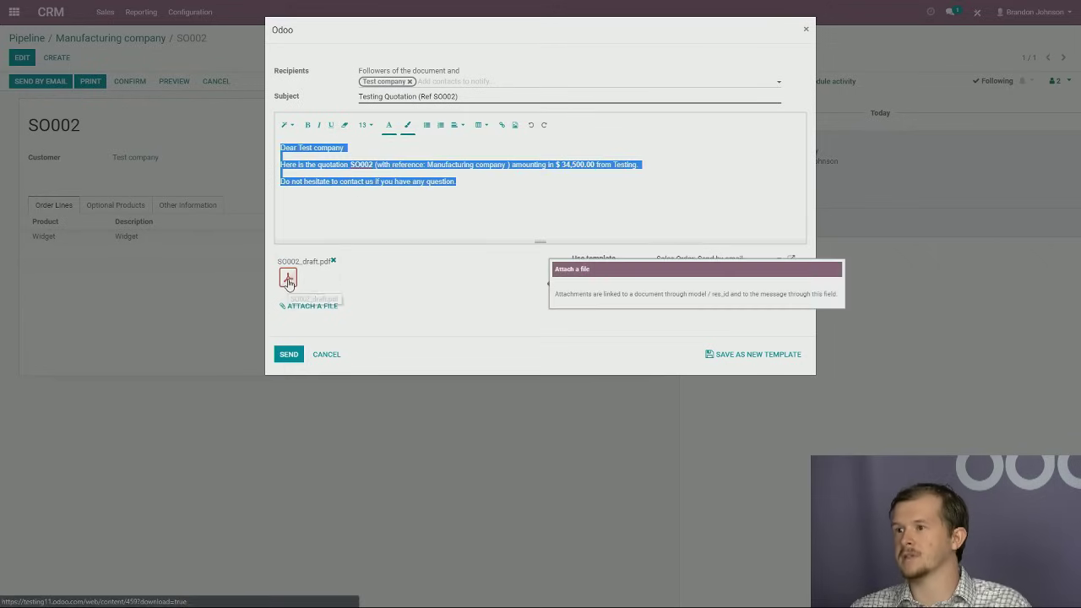
pyautogui.click(289, 354)
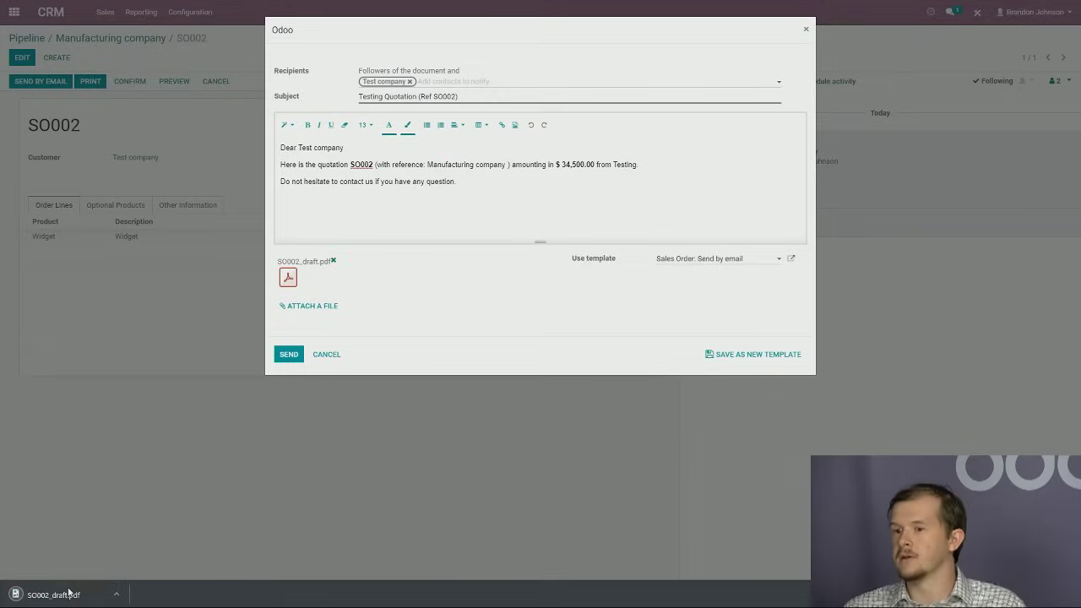
pyautogui.click(63, 596)
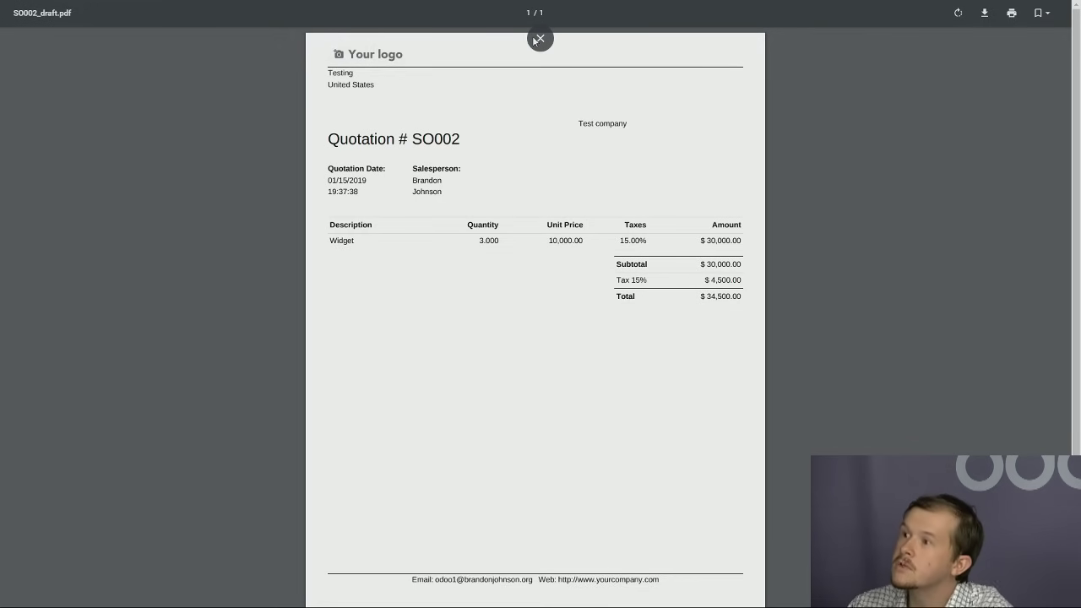
pyautogui.click(538, 39)
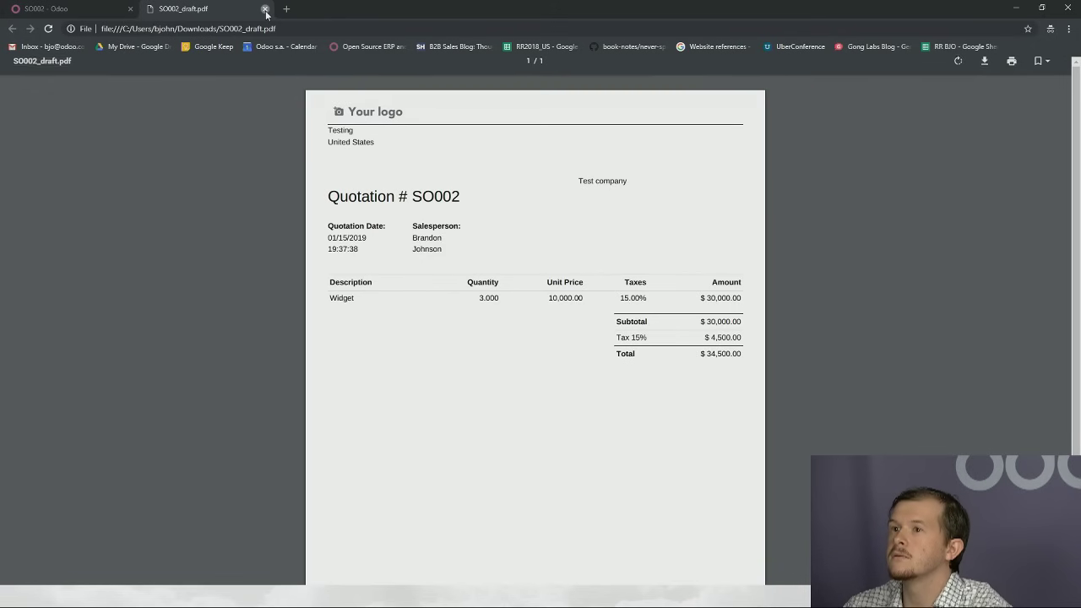
pyautogui.click(59, 10)
pyautogui.click(291, 413)
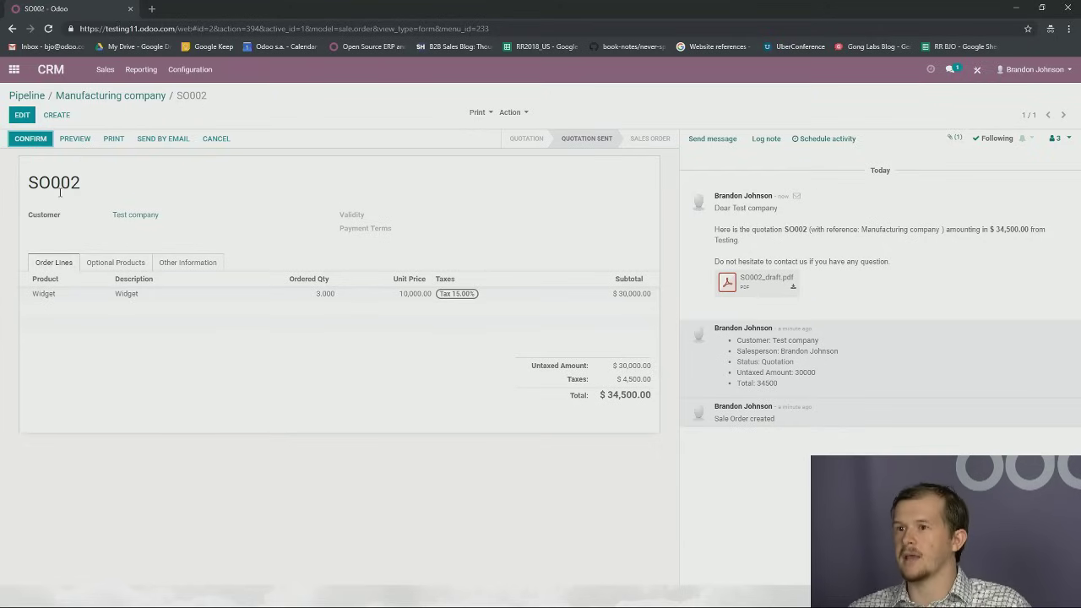
# Step: Review the quotation number and the sent message in the log, and confirm the quotation as a sales order
pyautogui.moveTo(97, 187); pyautogui.dragTo(6, 192)
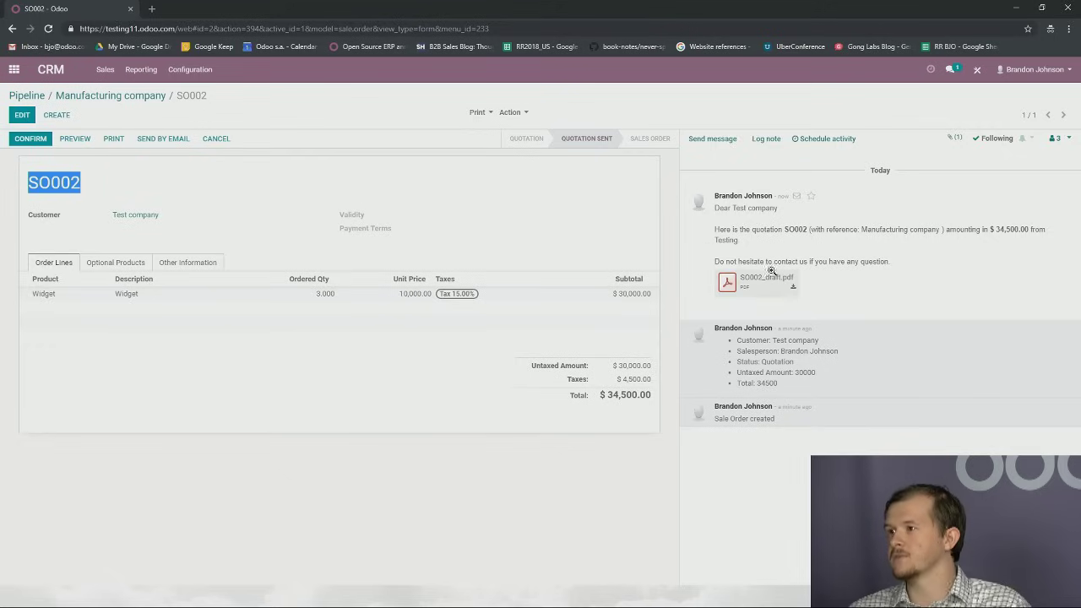
pyautogui.moveTo(732, 232)
pyautogui.mouseDown()
pyautogui.moveTo(904, 253)
pyautogui.moveTo(723, 228)
pyautogui.mouseUp()
pyautogui.click(906, 260)
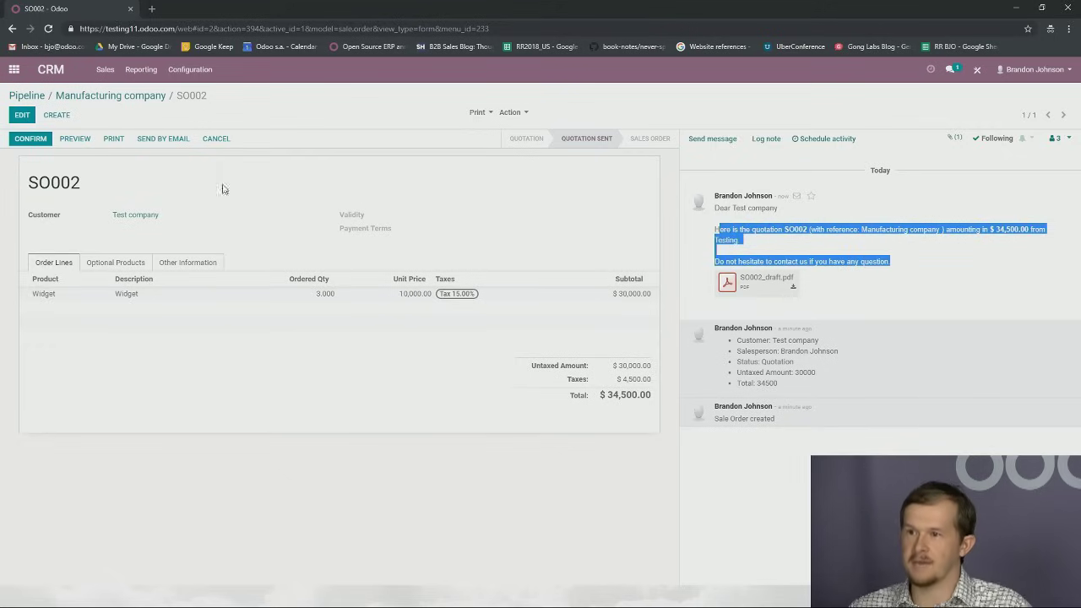
pyautogui.moveTo(86, 185); pyautogui.dragTo(8, 187)
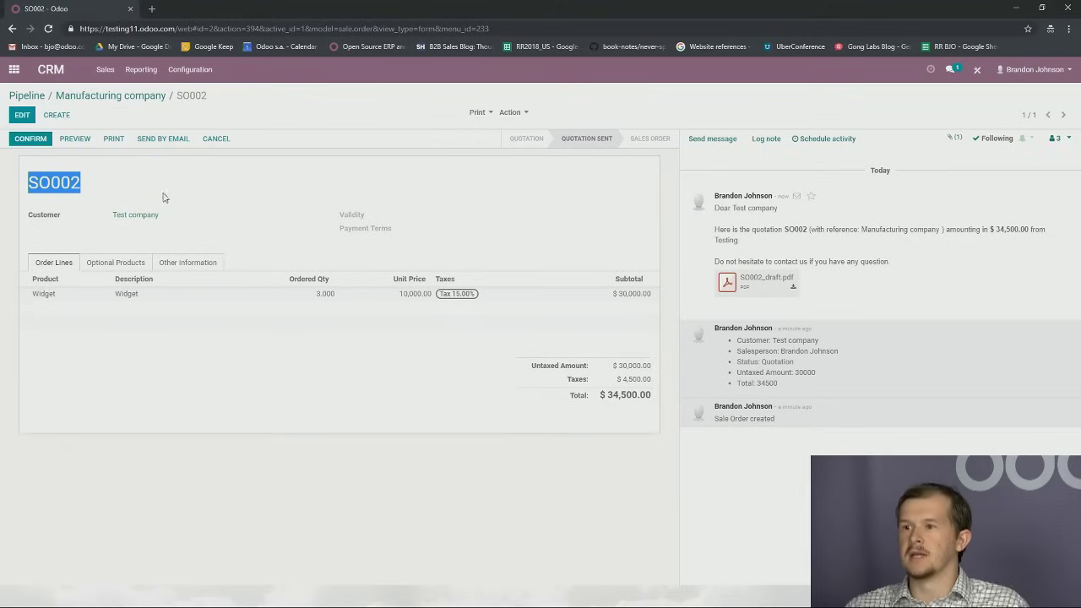
pyautogui.click(95, 186)
pyautogui.moveTo(78, 191)
pyautogui.mouseDown()
pyautogui.moveTo(24, 185)
pyautogui.moveTo(92, 187)
pyautogui.mouseUp()
pyautogui.click(32, 183)
pyautogui.click(91, 187)
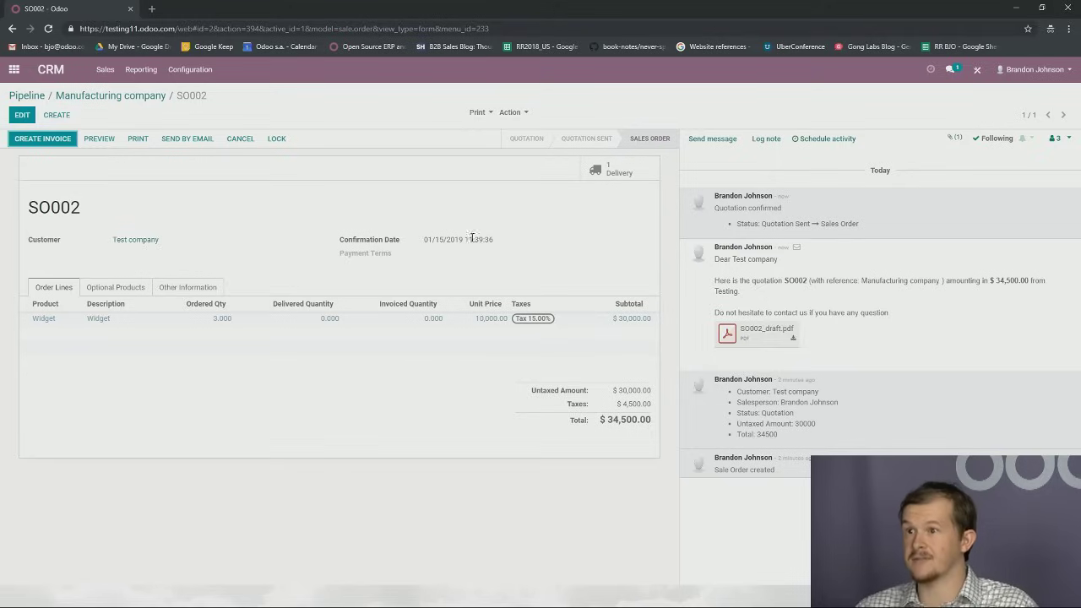
# Step: Open the Manufacturing company opportunity from the CRM pipeline and display its linked Widget sales order
pyautogui.click(52, 71)
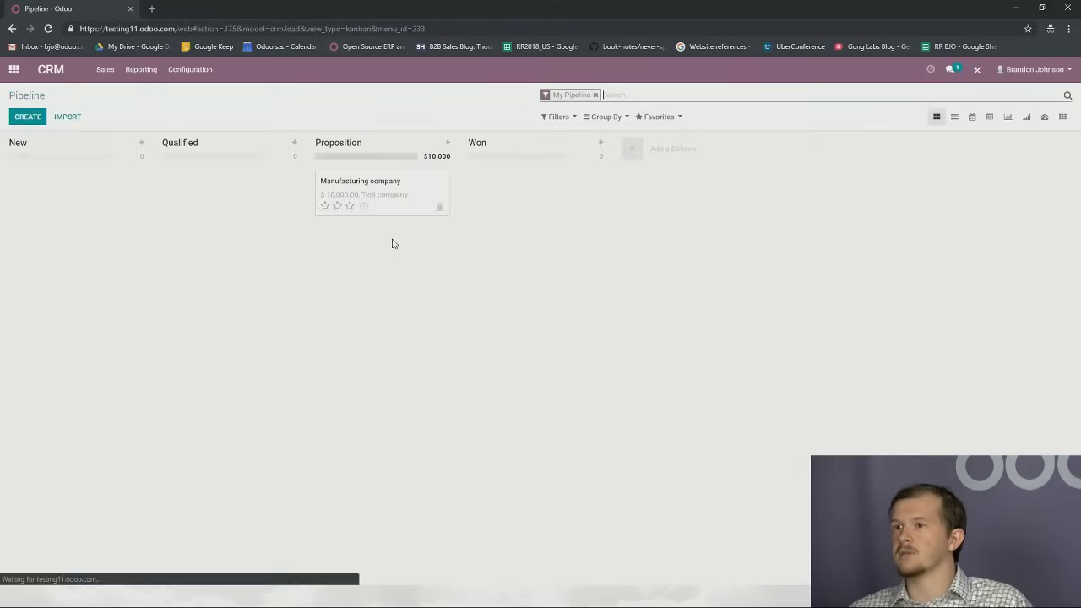
pyautogui.click(424, 189)
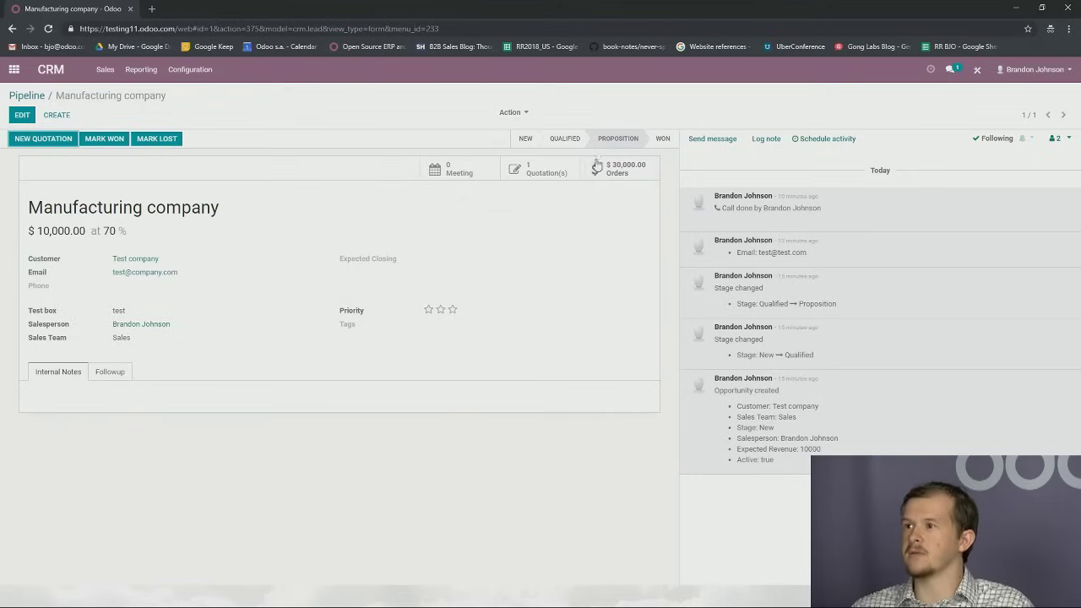
pyautogui.click(632, 175)
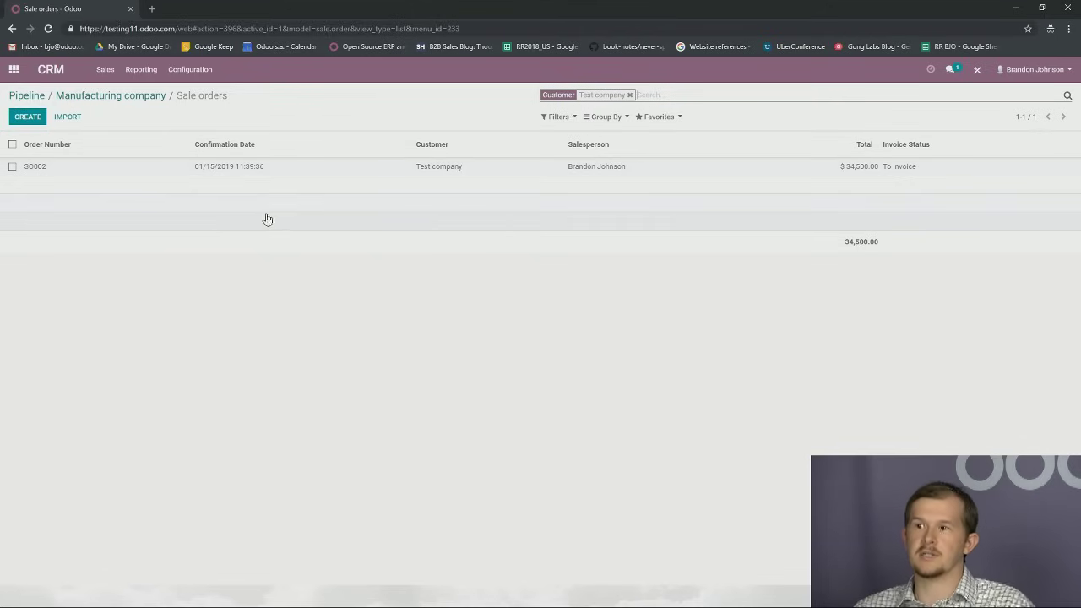
pyautogui.click(121, 174)
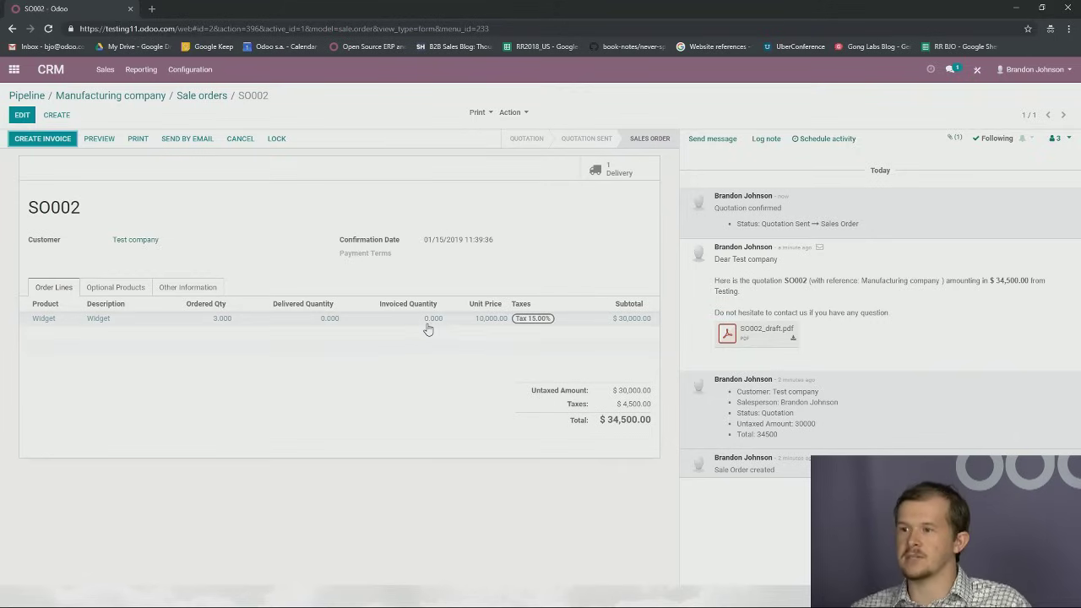
# Step: Open the sales order's delivery, set the Widget's done quantity to 3, save it and validate the transfer
pyautogui.click(618, 174)
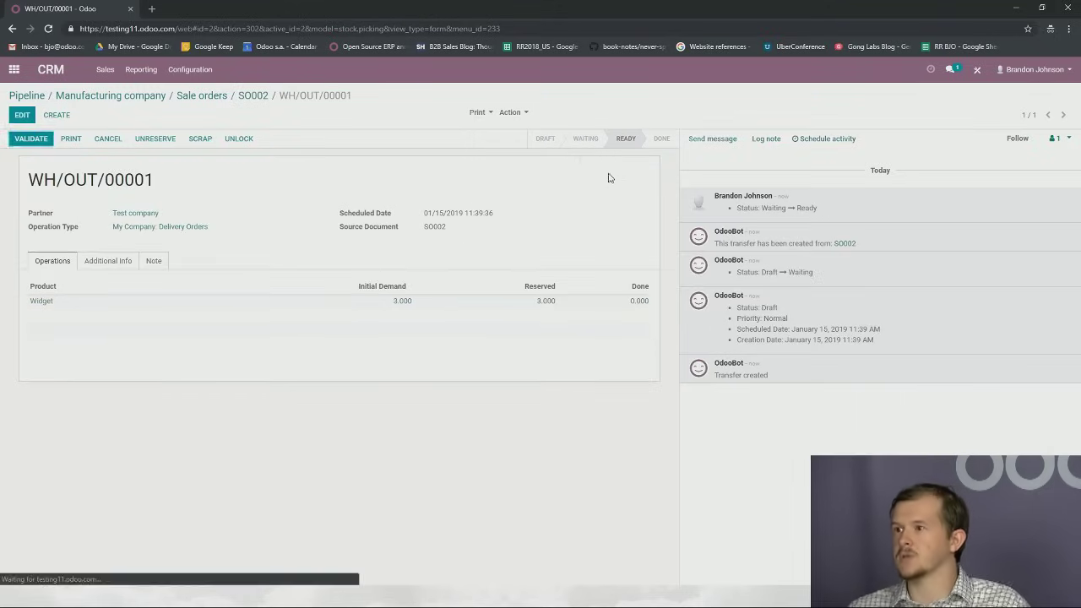
pyautogui.click(639, 308)
pyautogui.click(807, 87)
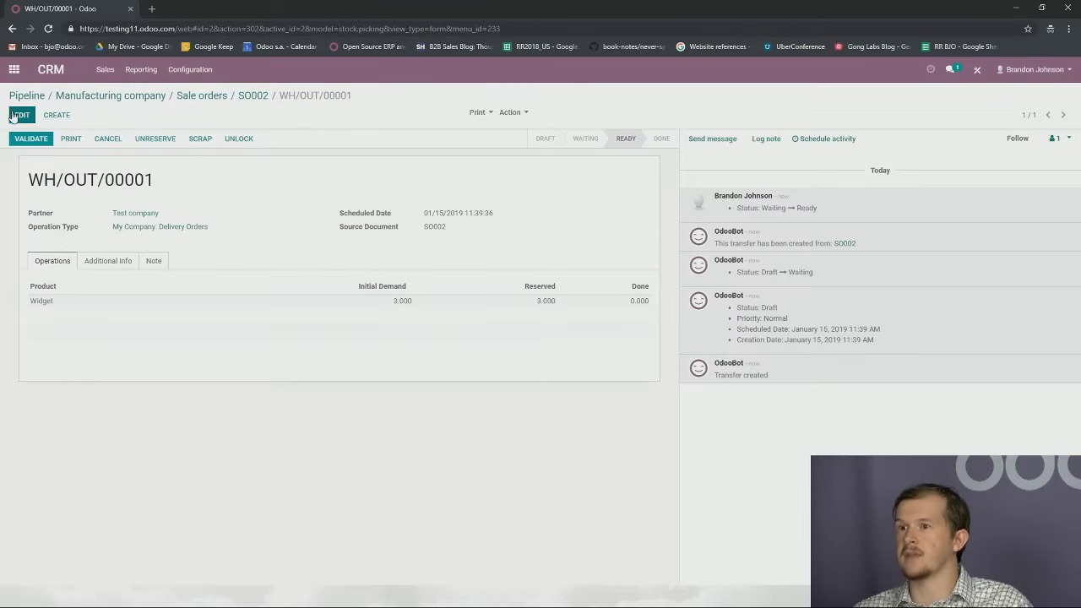
pyautogui.click(23, 115)
pyautogui.click(632, 306)
pyautogui.write('3')
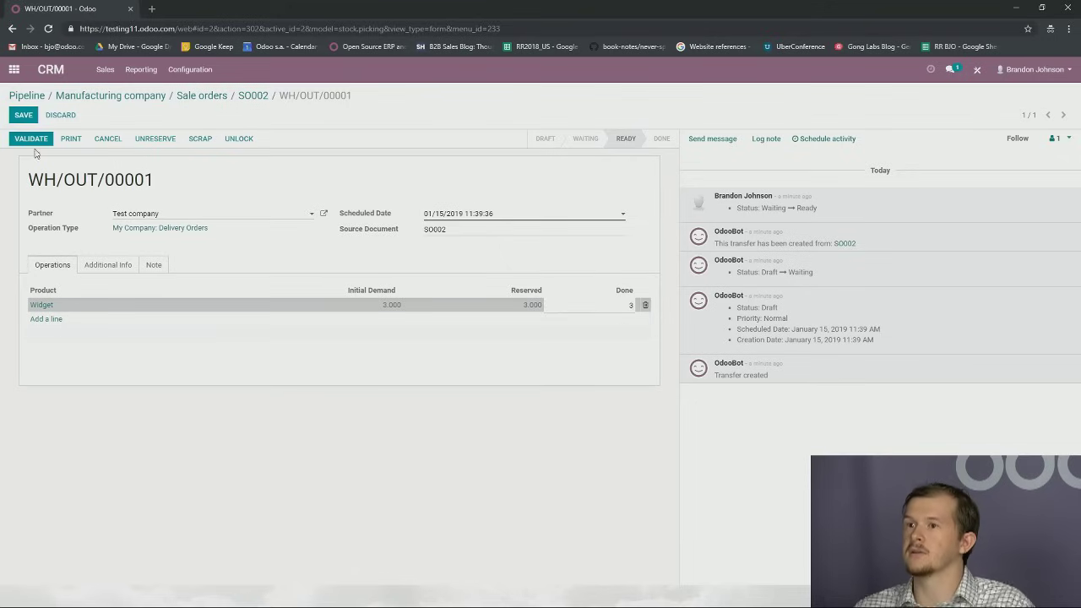
pyautogui.click(27, 116)
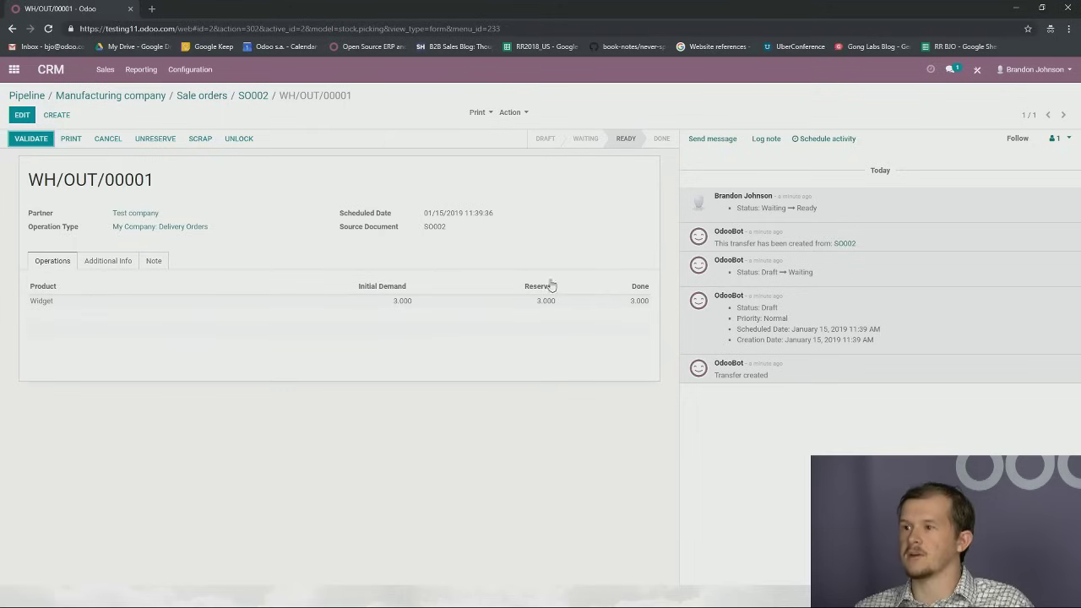
pyautogui.click(31, 138)
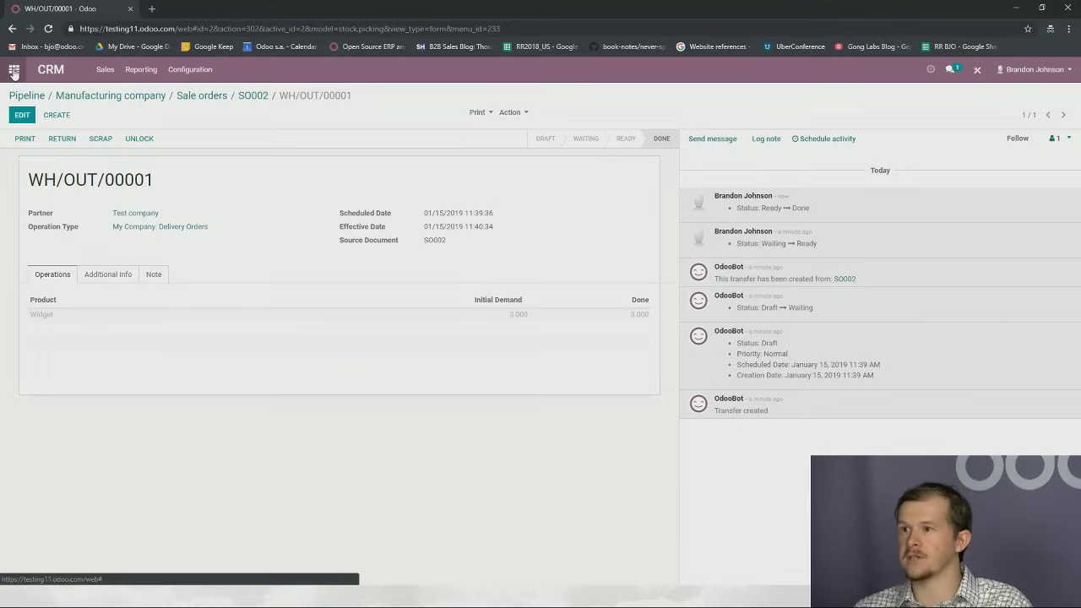
# Step: Switch to the Inventory app and display the product list to check the Widget's on-hand quantity
pyautogui.click(14, 70)
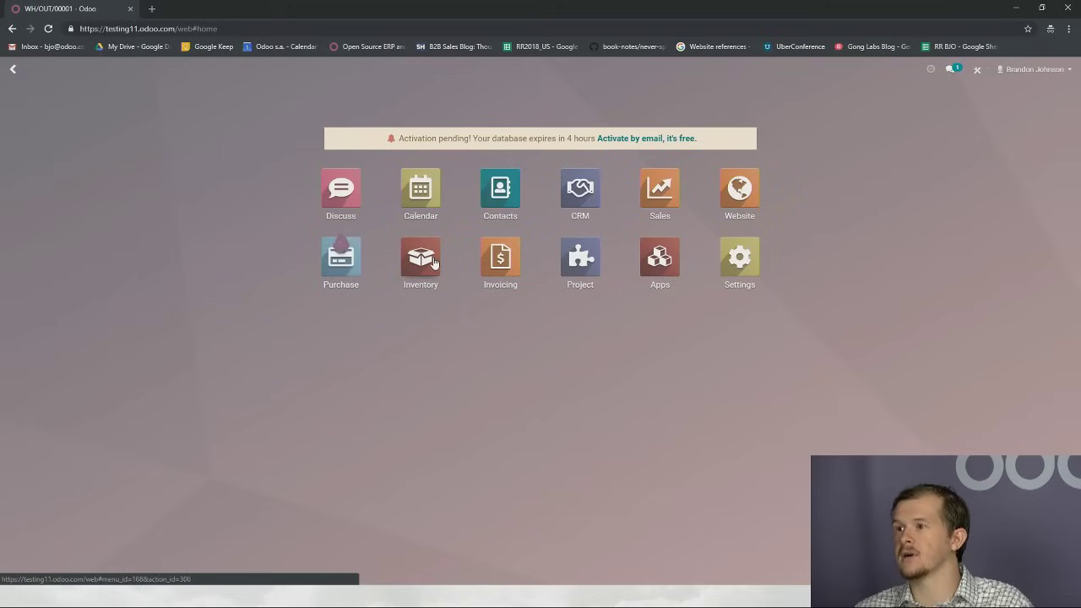
pyautogui.click(420, 258)
pyautogui.click(222, 78)
pyautogui.click(214, 78)
pyautogui.click(225, 81)
pyautogui.click(229, 95)
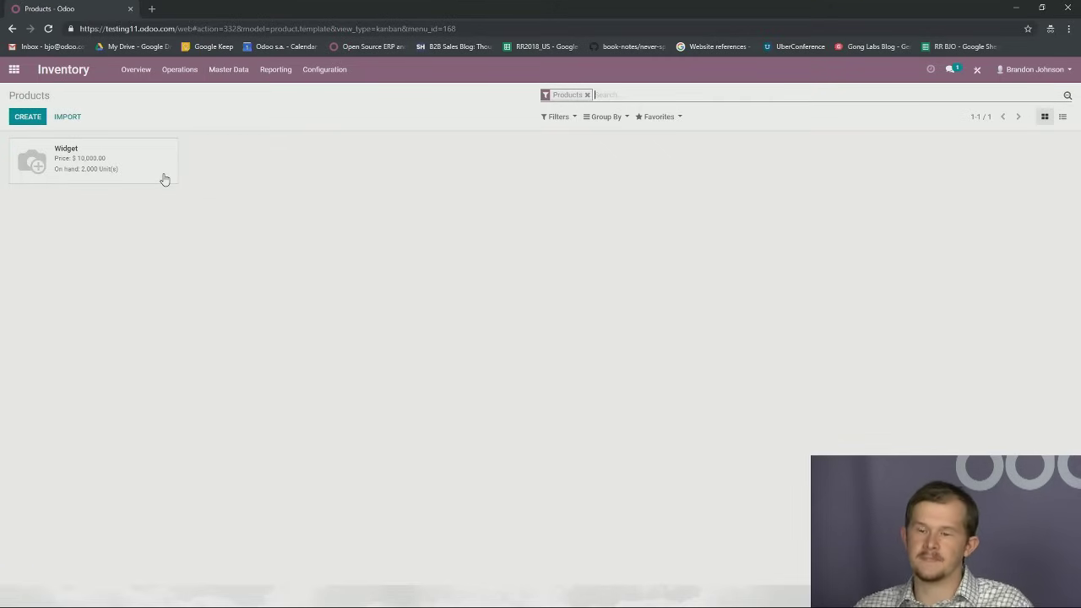
# Step: Open the confirmed Widget sales order in the Sales app, and create and view an invoice for its invoiceable lines
pyautogui.click(13, 69)
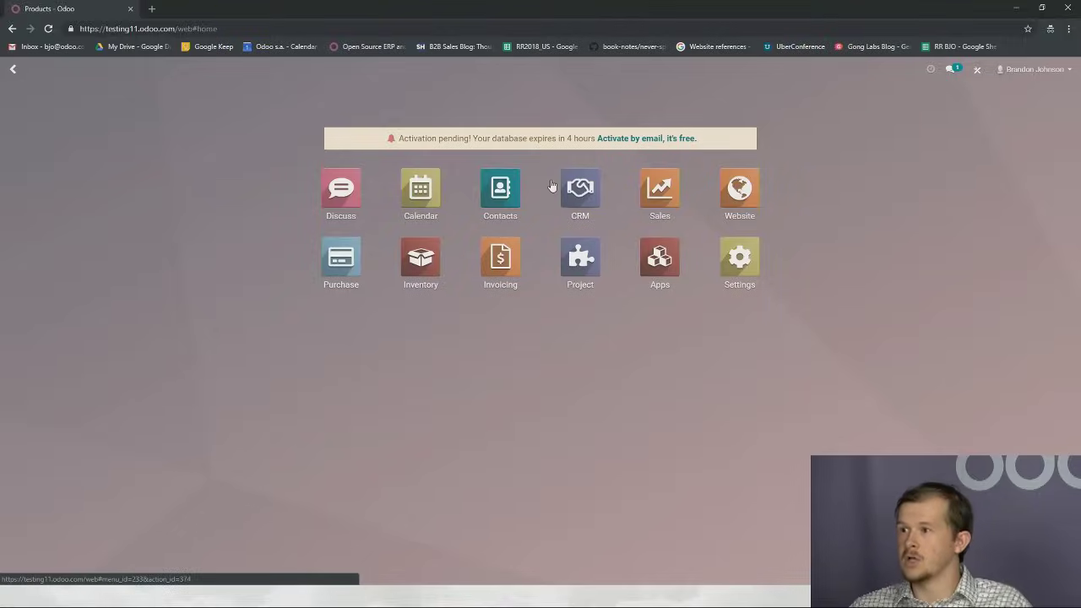
pyautogui.click(644, 198)
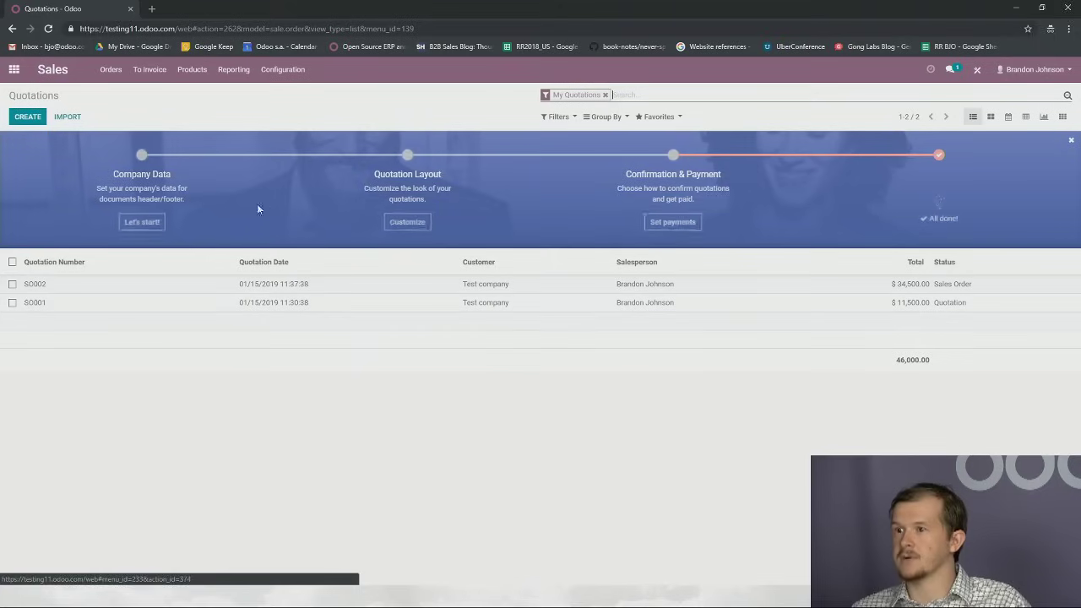
pyautogui.click(65, 286)
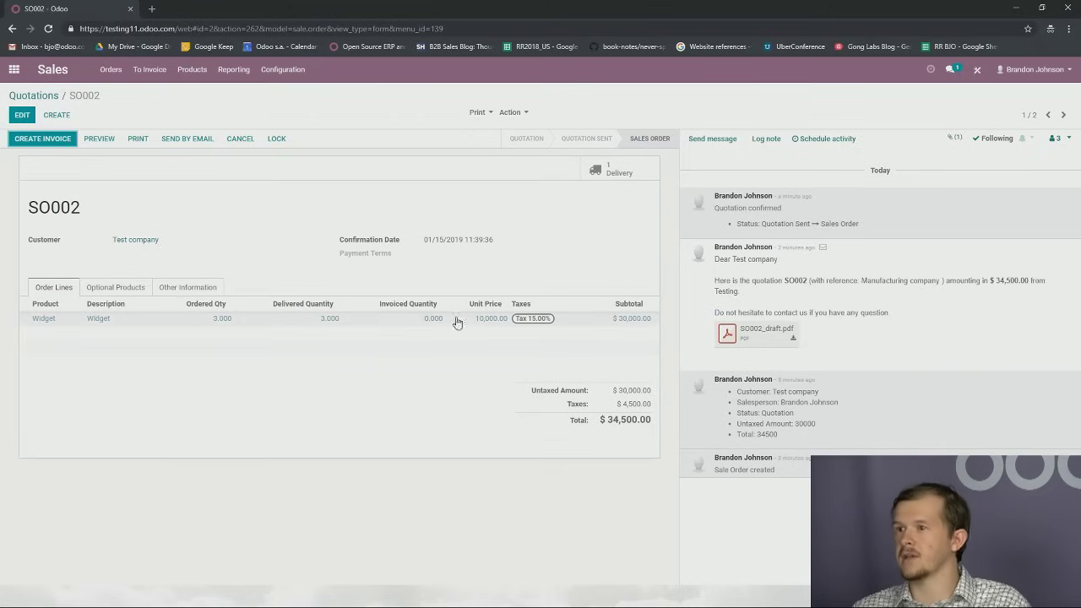
pyautogui.click(22, 144)
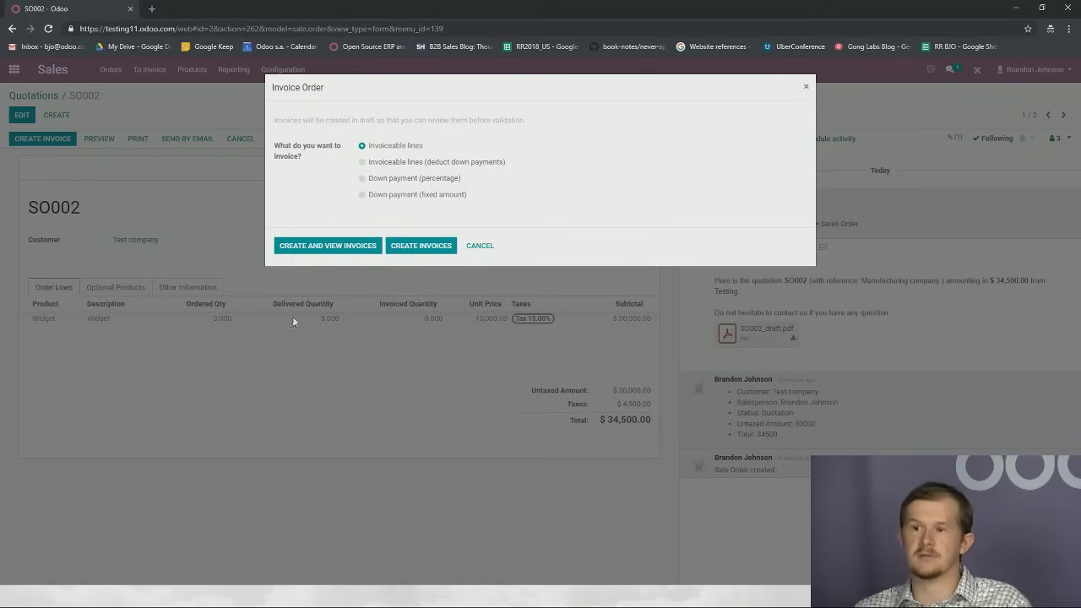
pyautogui.click(309, 245)
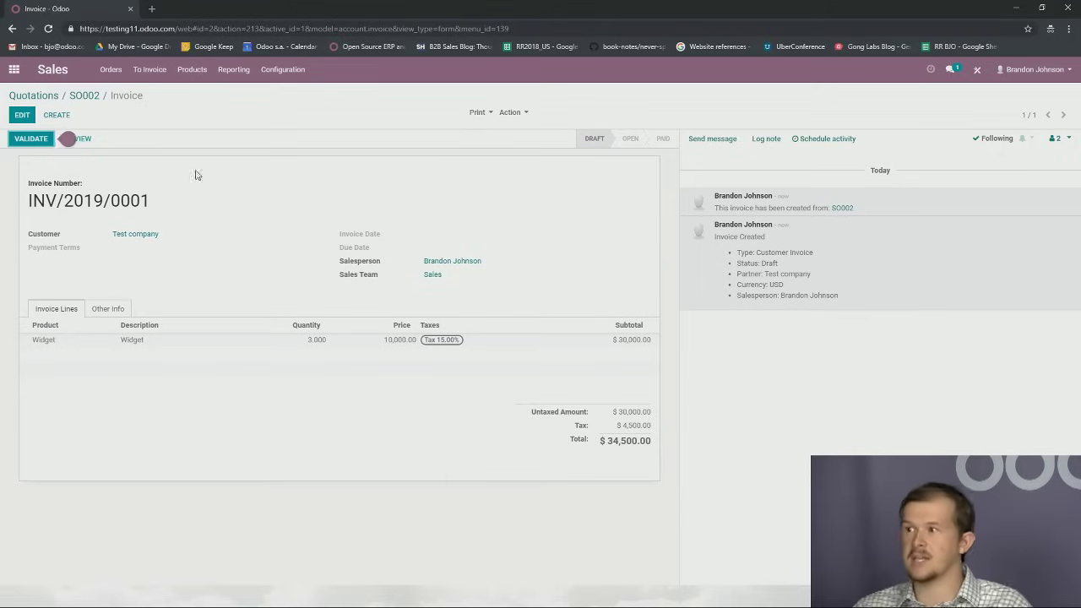
# Step: Validate the customer invoice and register its $34,500.00 payment in the Bank (USD) journal, dated 01/15/2019
pyautogui.moveTo(24, 145)
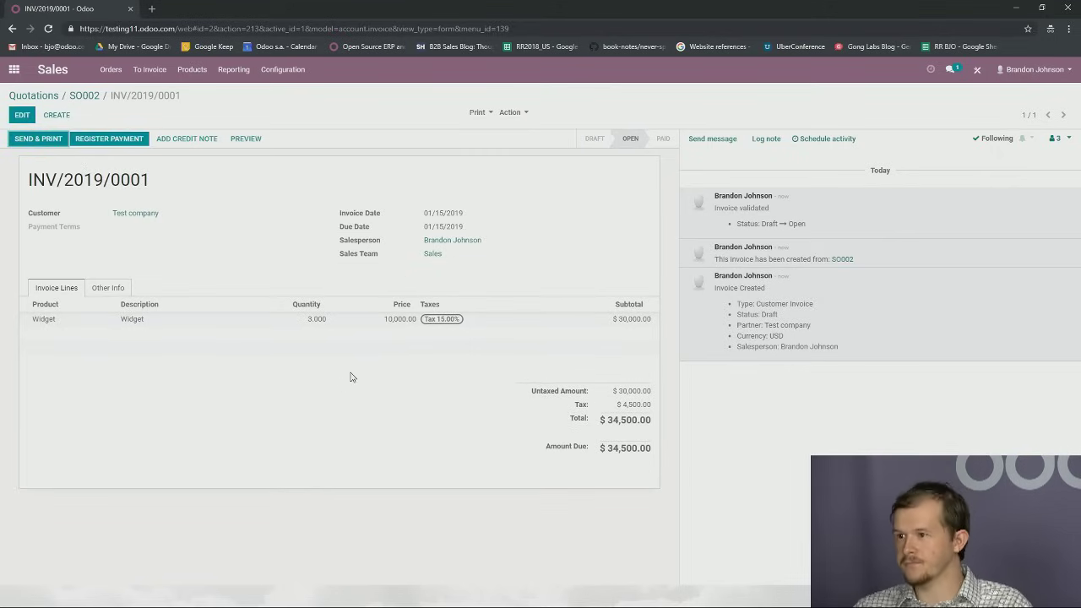
pyautogui.moveTo(187, 186); pyautogui.dragTo(64, 188)
pyautogui.click(200, 186)
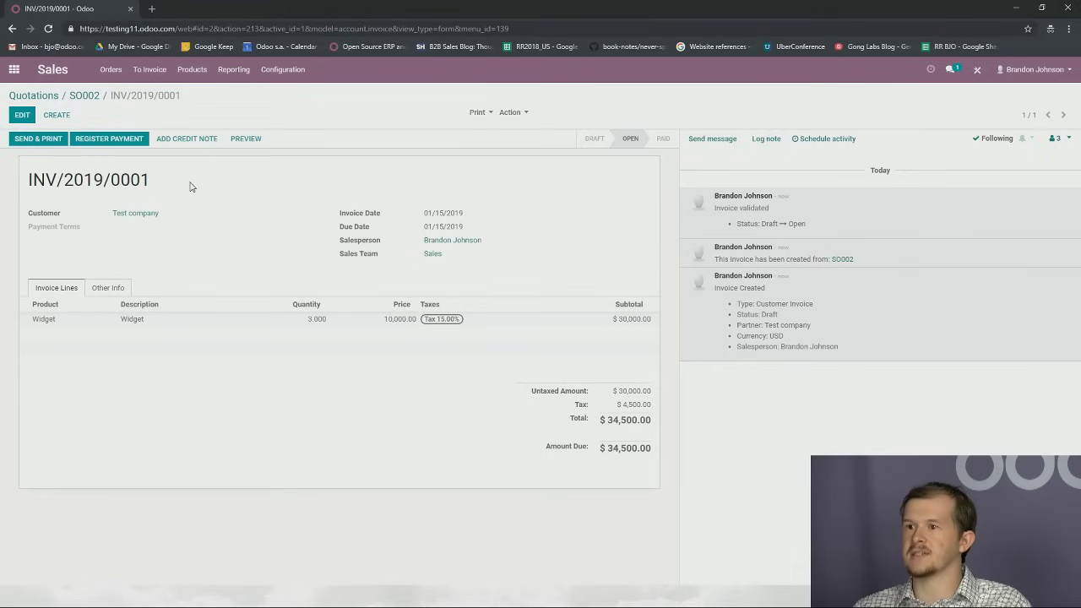
pyautogui.moveTo(155, 186); pyautogui.dragTo(28, 186)
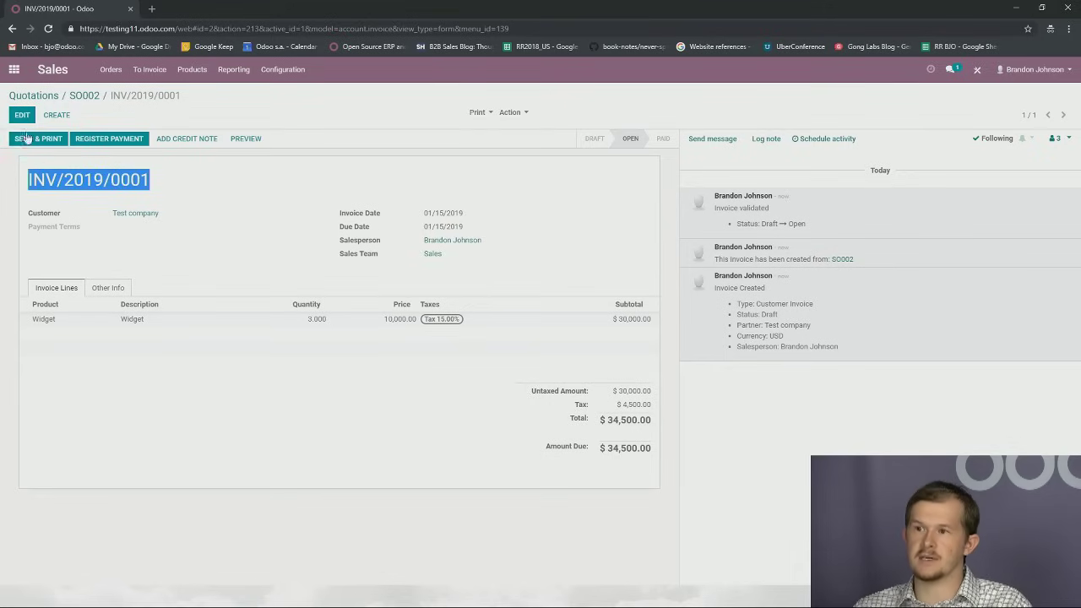
pyautogui.click(188, 191)
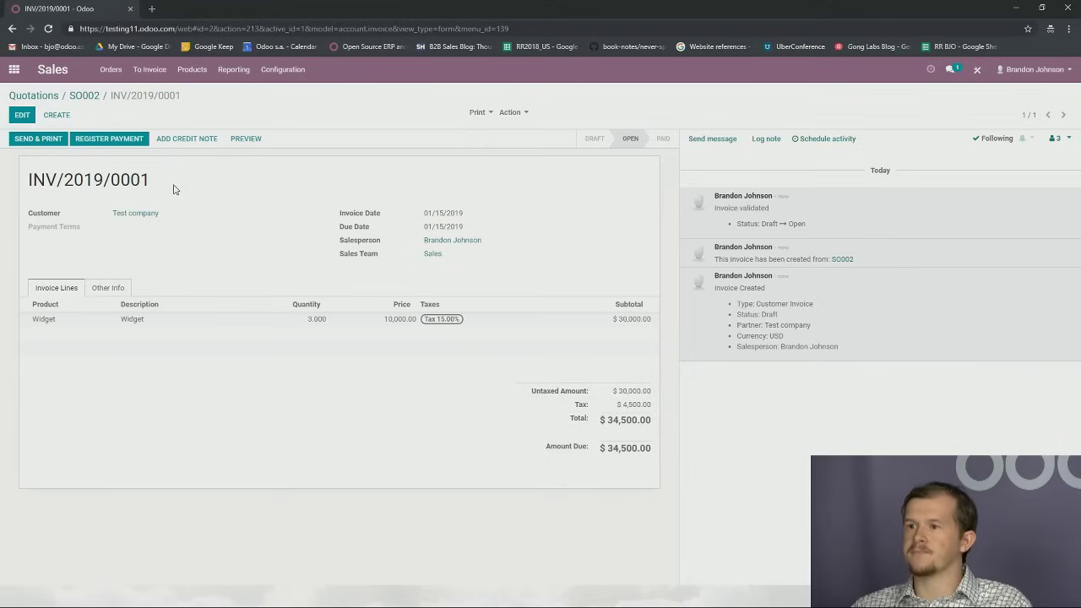
pyautogui.click(116, 141)
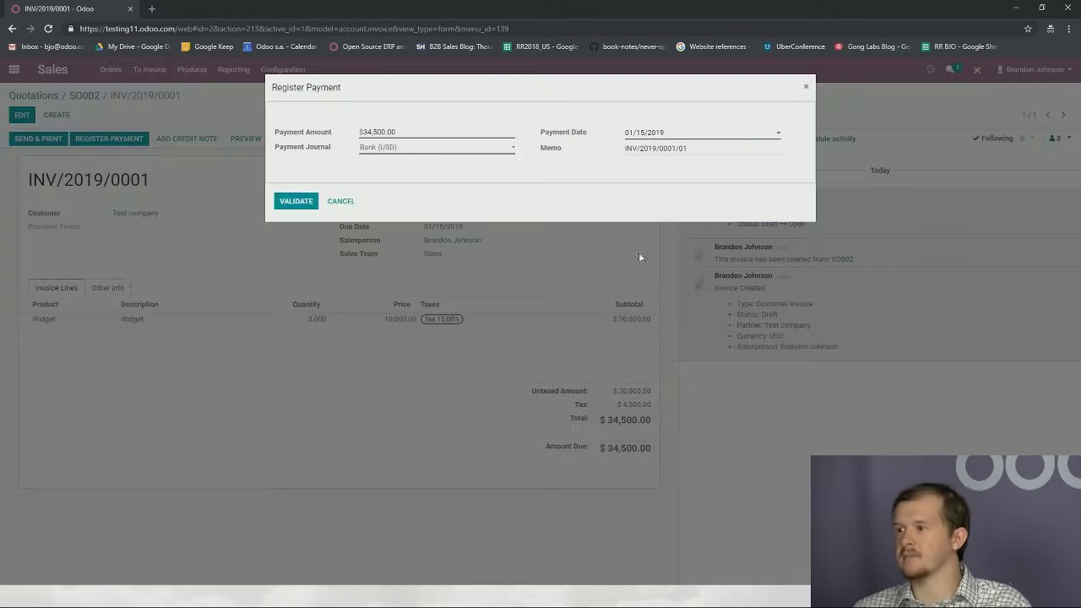
pyautogui.click(297, 202)
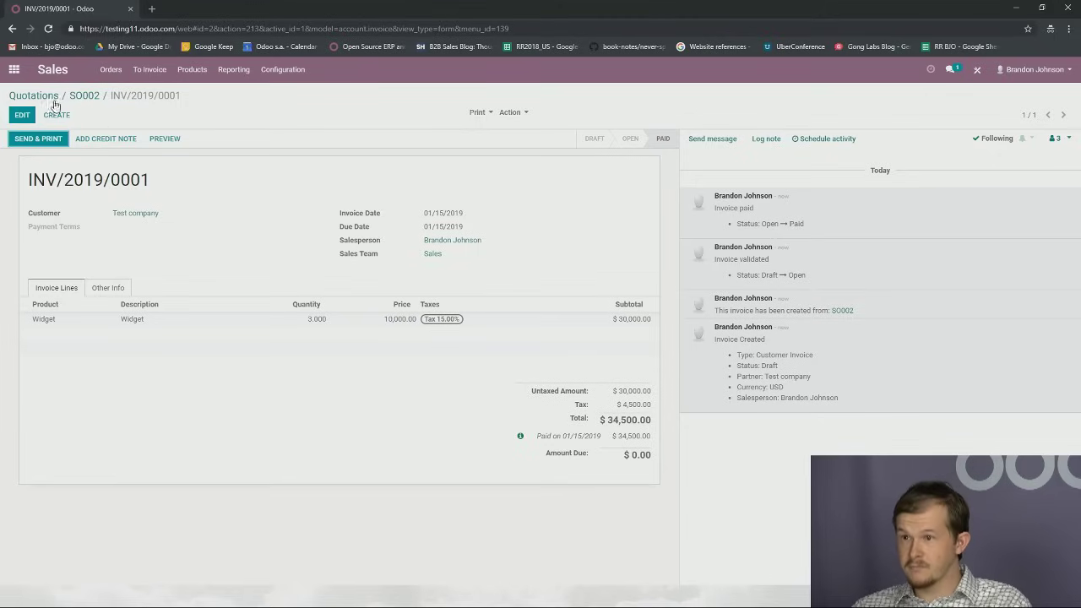
# Step: Switch to the Invoicing app and check the customer invoice's payment status in the invoices list
pyautogui.moveTo(13, 180); pyautogui.dragTo(222, 177)
pyautogui.click(221, 181)
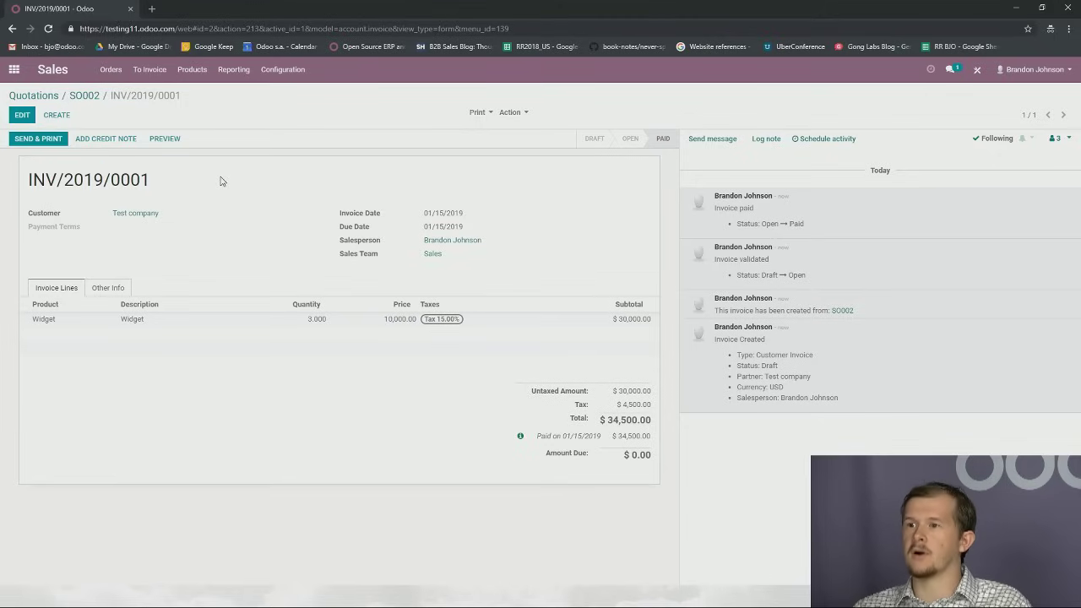
pyautogui.click(25, 75)
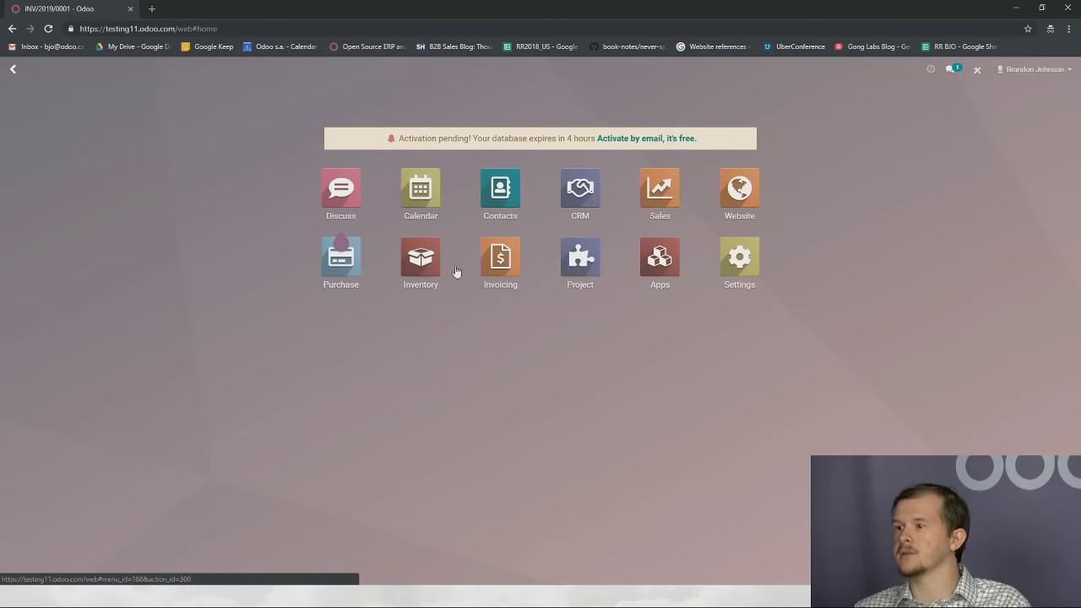
pyautogui.click(513, 276)
pyautogui.click(180, 78)
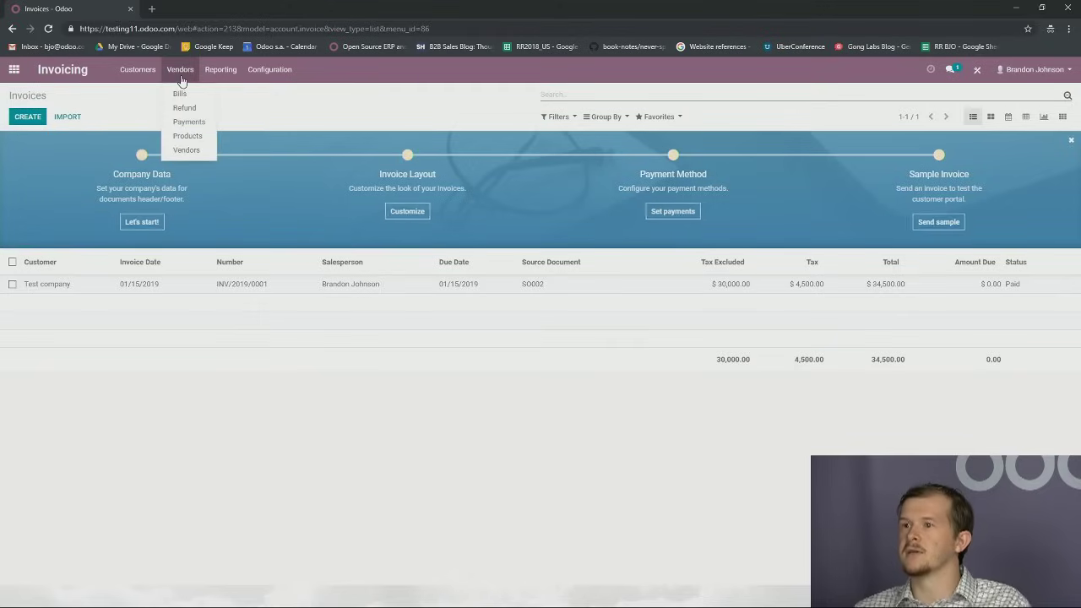
pyautogui.click(142, 94)
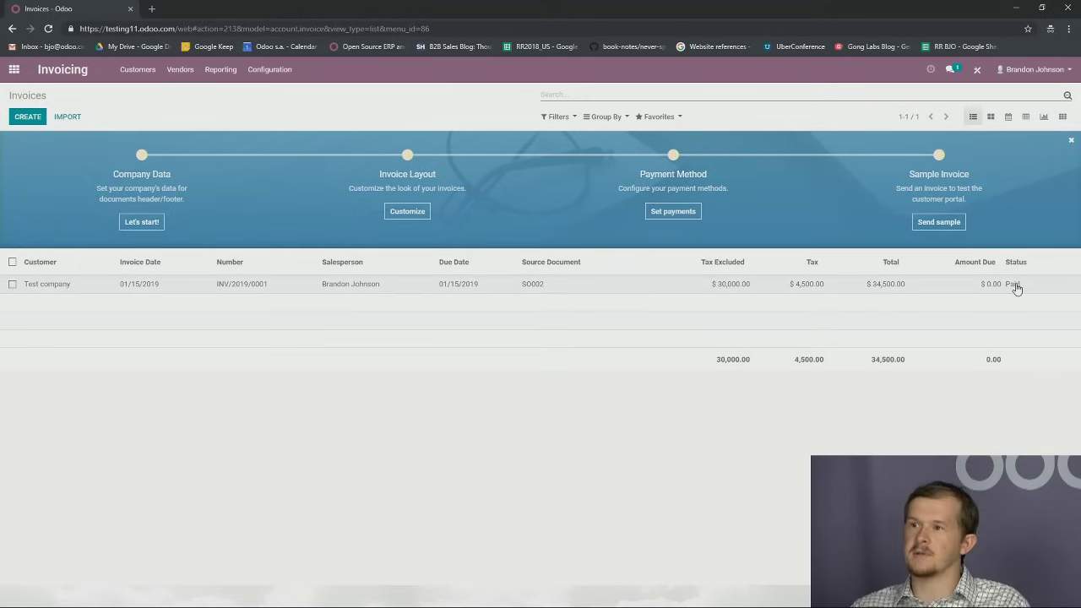
pyautogui.click(201, 74)
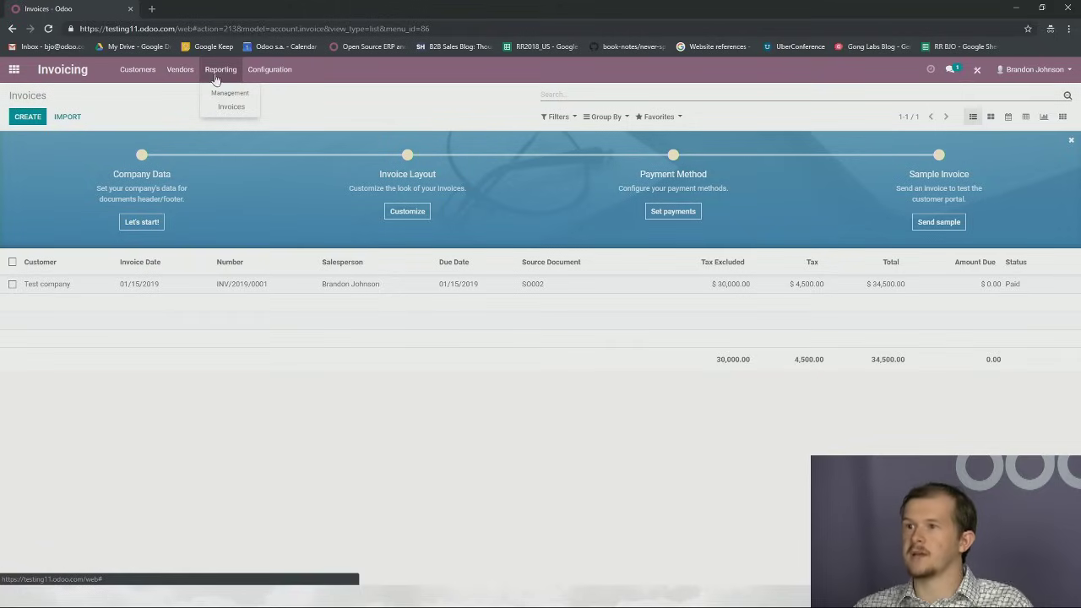
# Step: Switch to the Project app and create a project named Office Party with the email alias office
pyautogui.click(14, 71)
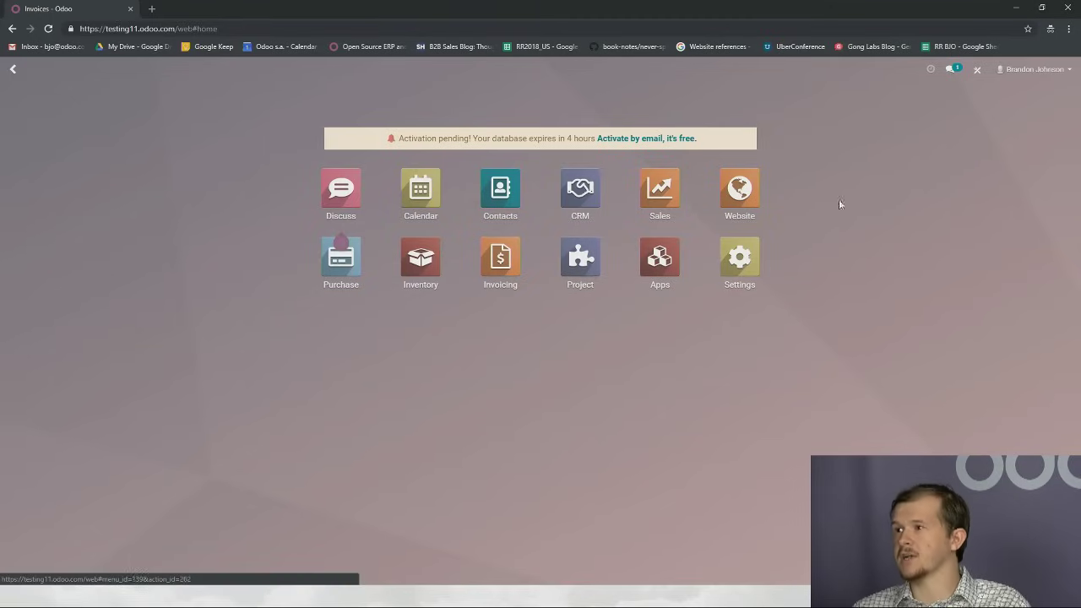
pyautogui.click(581, 264)
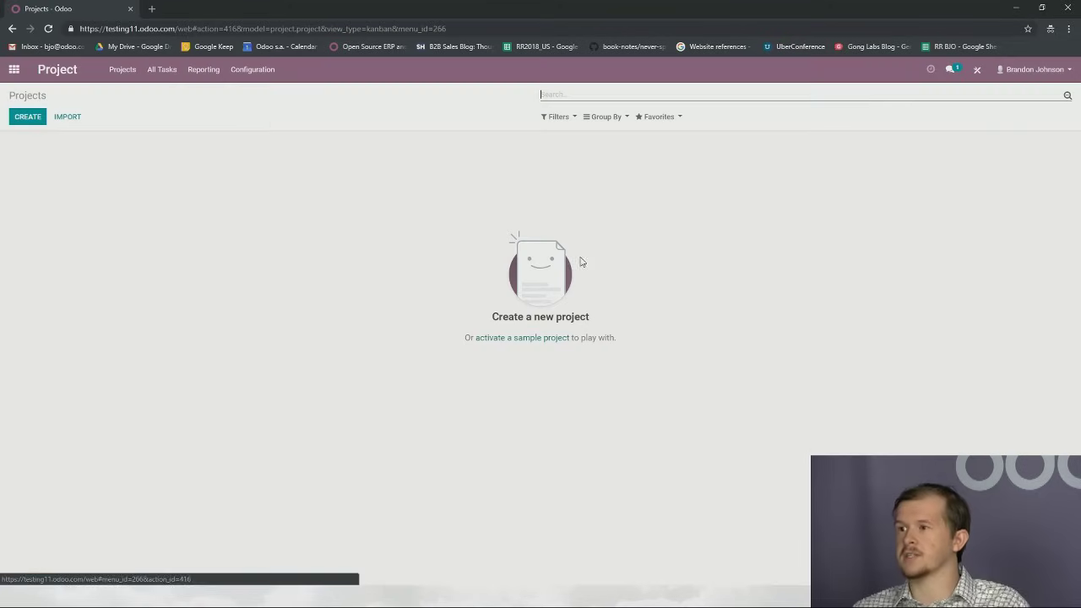
pyautogui.click(28, 117)
pyautogui.click(383, 130)
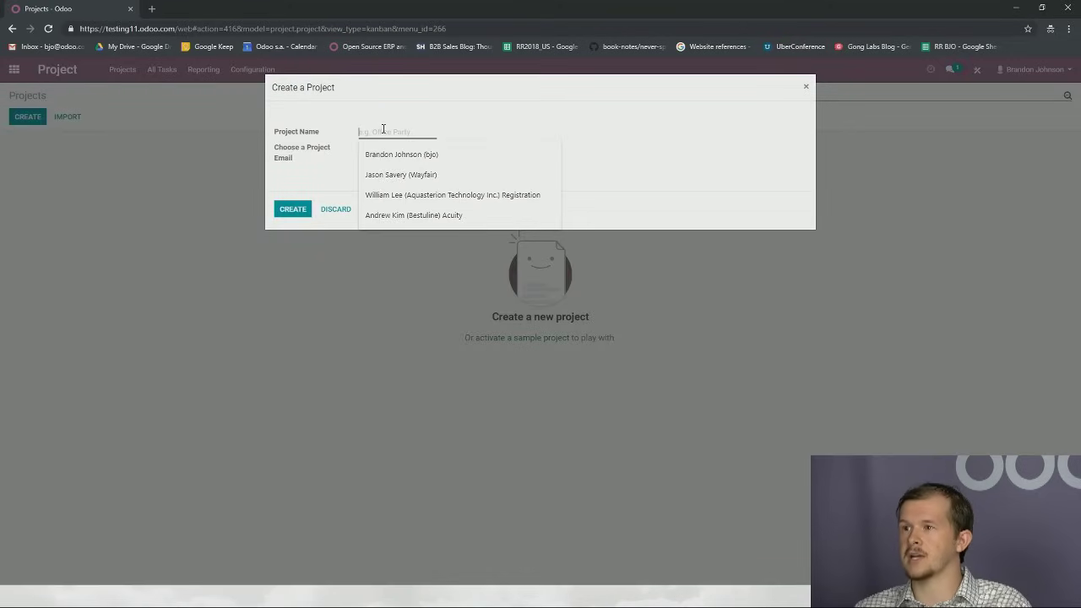
pyautogui.write('Office Party')
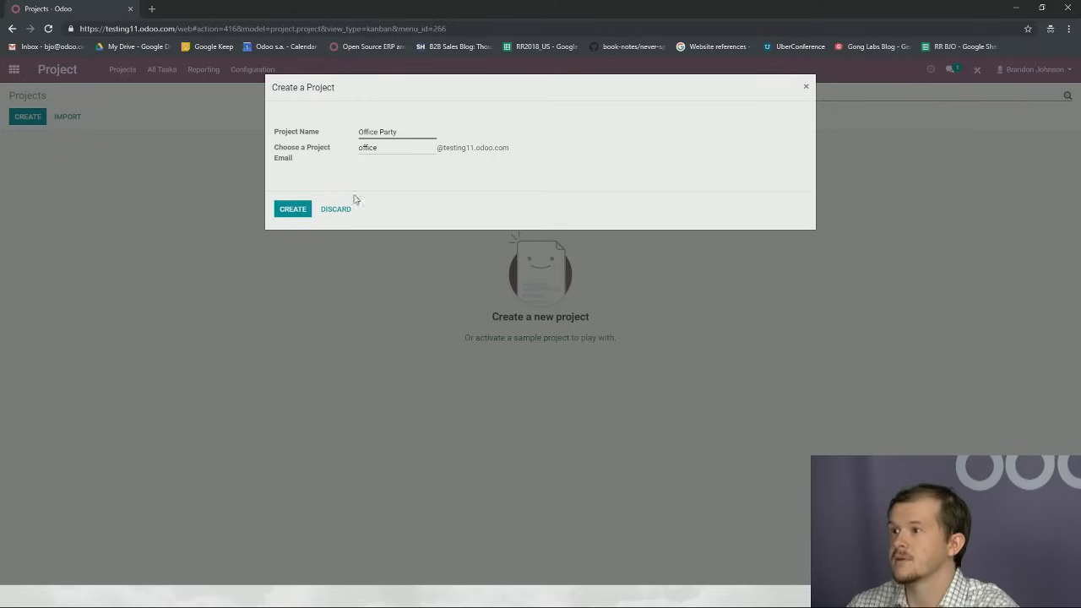
pyautogui.click(292, 210)
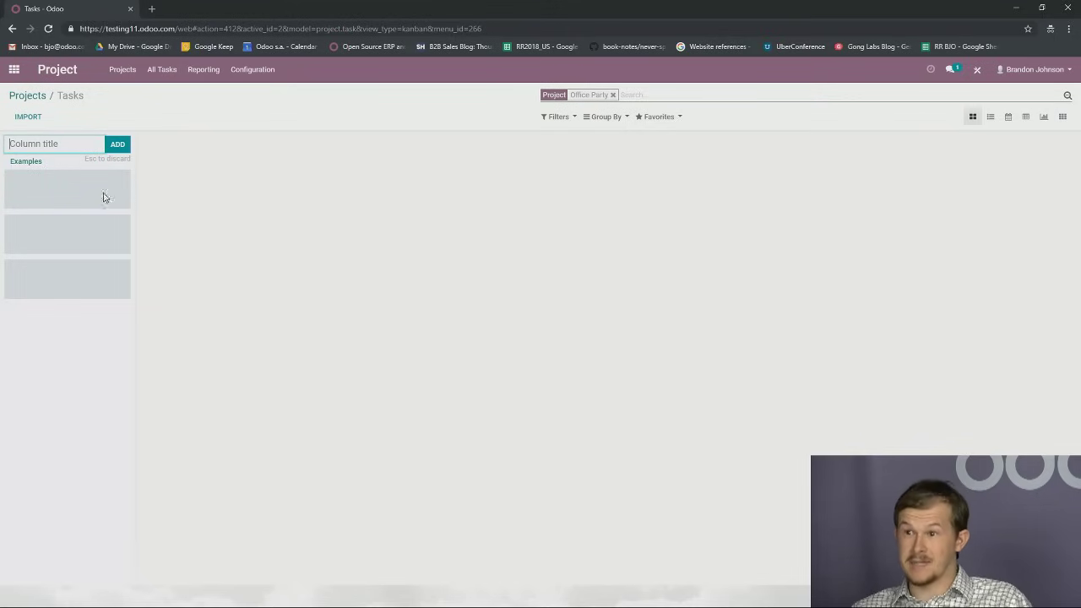
# Step: View the Office Party project's task import page, and return to the projects overview
pyautogui.click(28, 117)
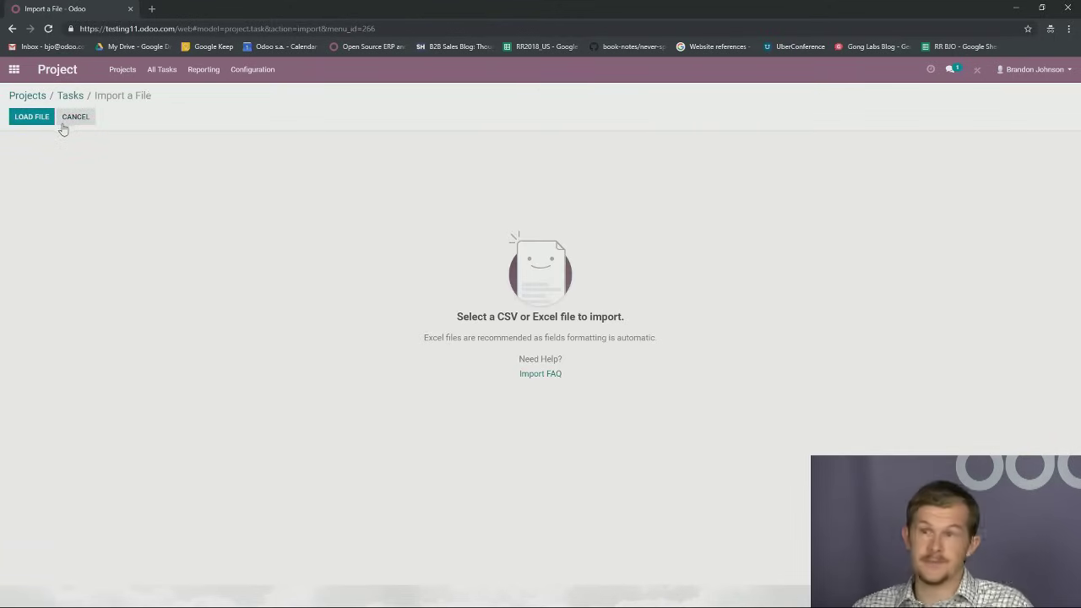
pyautogui.click(13, 69)
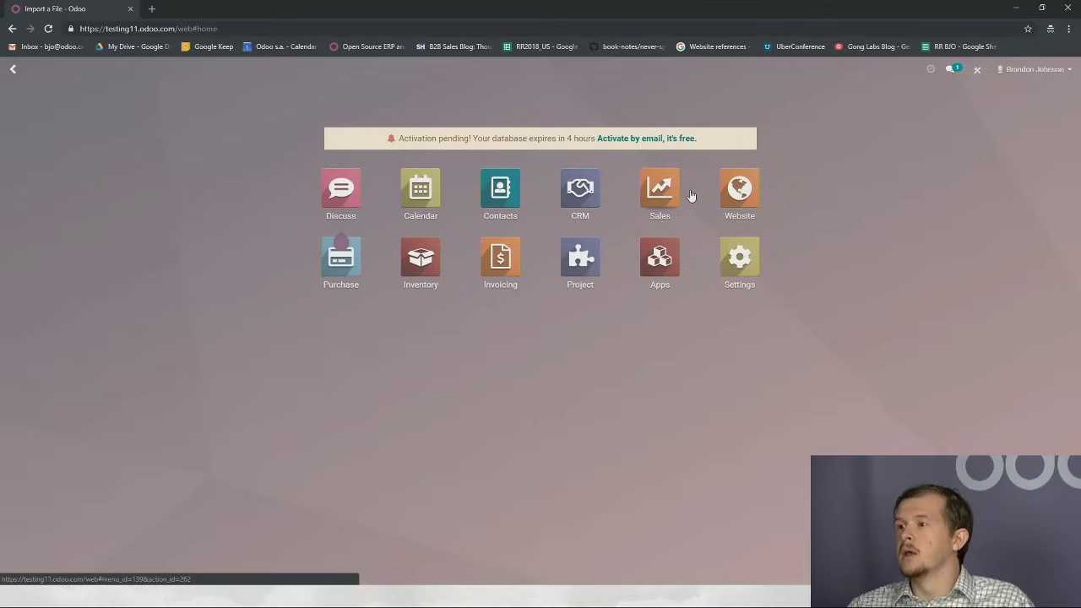
pyautogui.click(583, 257)
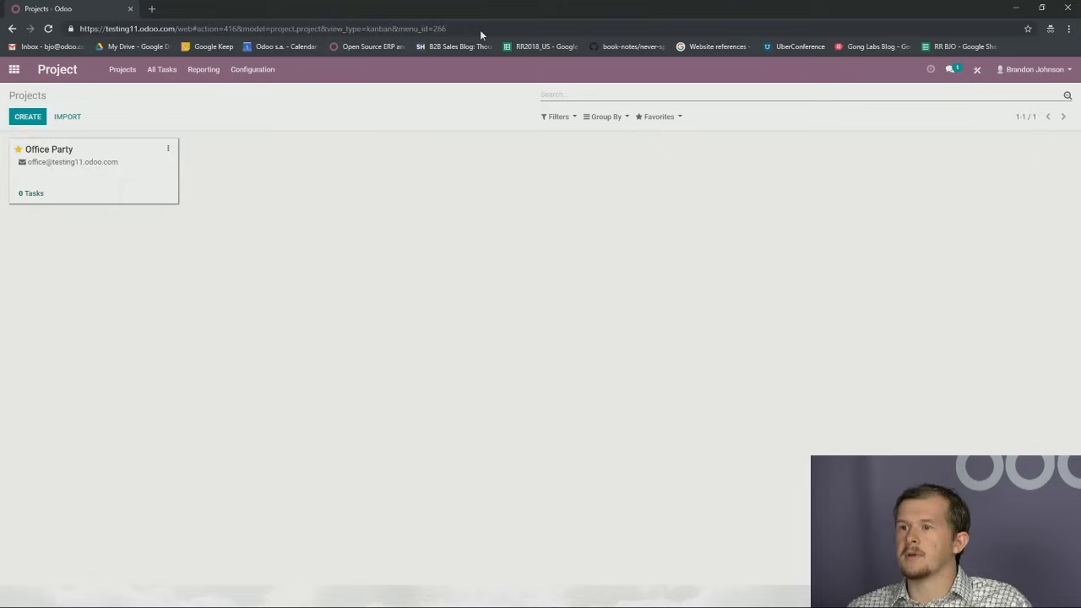
# Step: Switch to the Website app and open the public site's homepage to view its web address
pyautogui.click(13, 69)
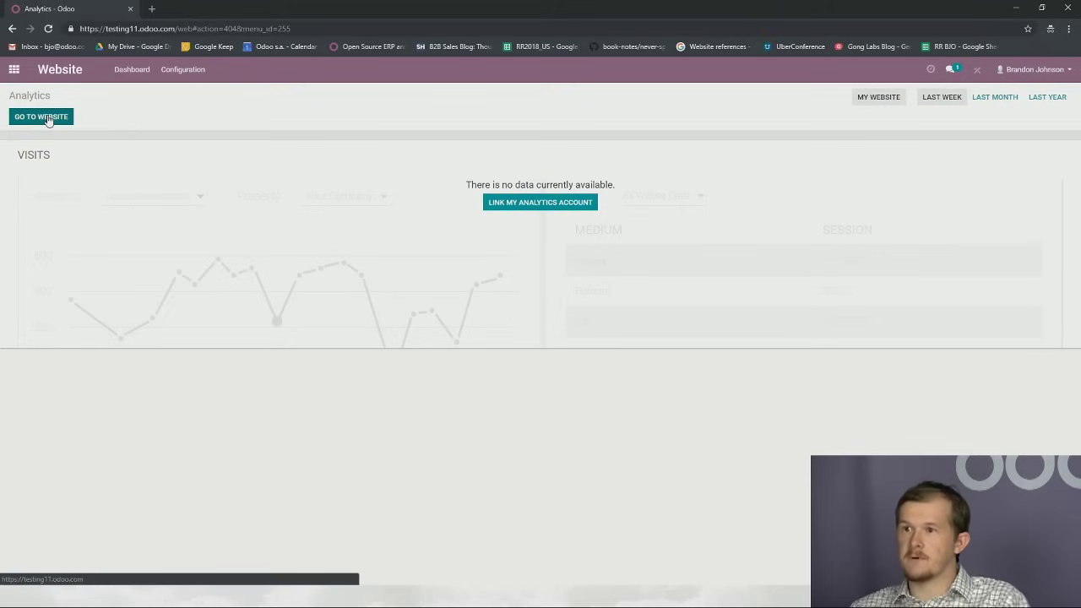
pyautogui.click(49, 119)
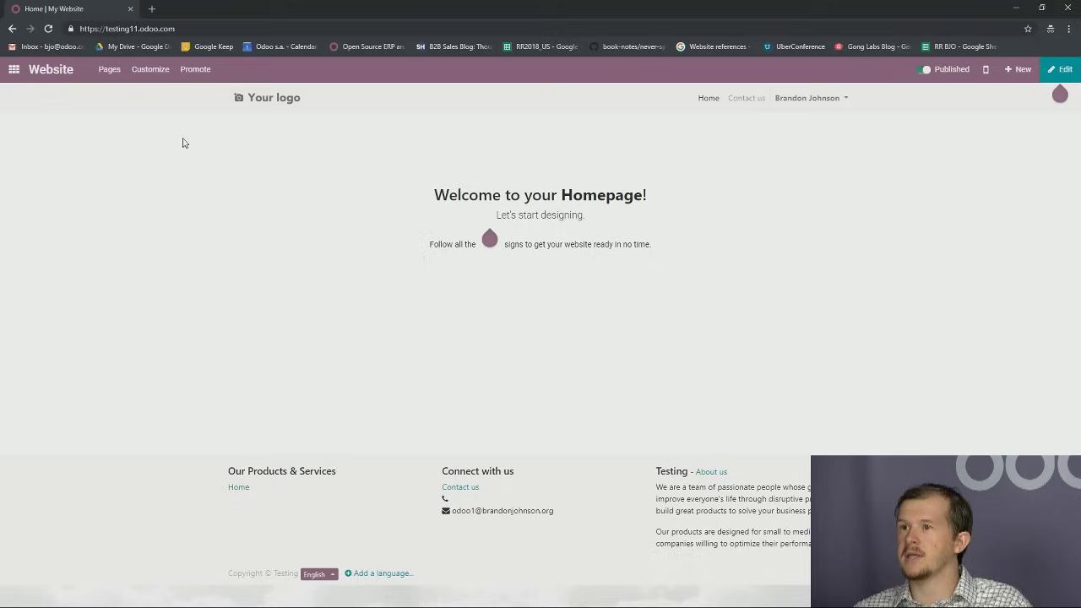
pyautogui.click(200, 31)
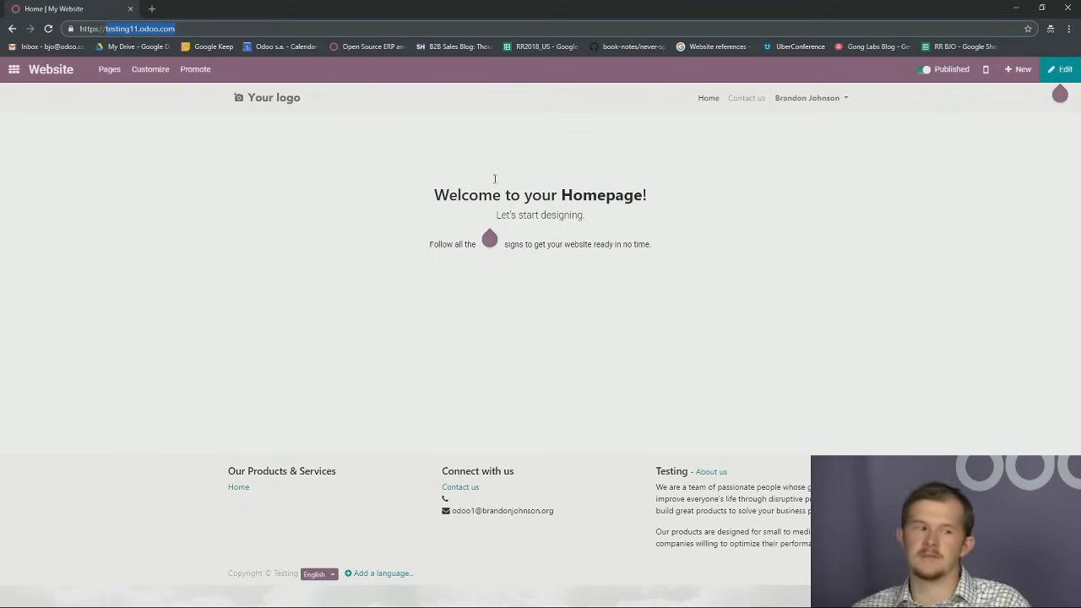
# Step: Edit the empty homepage and add Title, Text - Image, Picture, Features and Image Gallery blocks in that order
pyautogui.click(1059, 70)
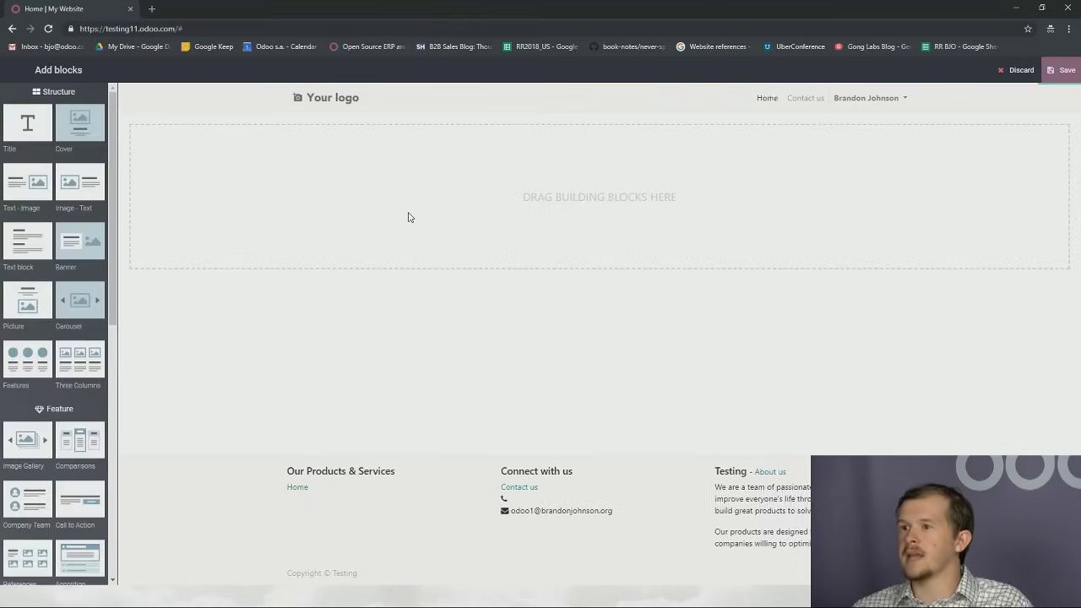
pyautogui.moveTo(21, 127); pyautogui.dragTo(495, 199)
pyautogui.moveTo(38, 184); pyautogui.dragTo(542, 349)
pyautogui.moveTo(25, 318); pyautogui.dragTo(478, 460)
pyautogui.scroll(-4, 739, 390)
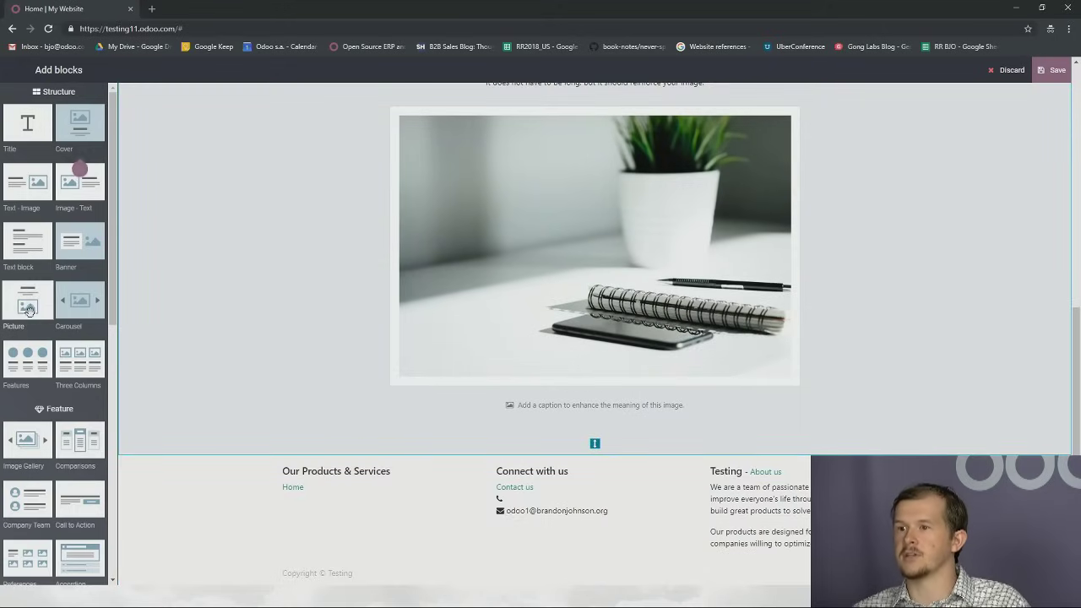
pyautogui.moveTo(22, 369); pyautogui.dragTo(562, 454)
pyautogui.moveTo(36, 445); pyautogui.dragTo(722, 481)
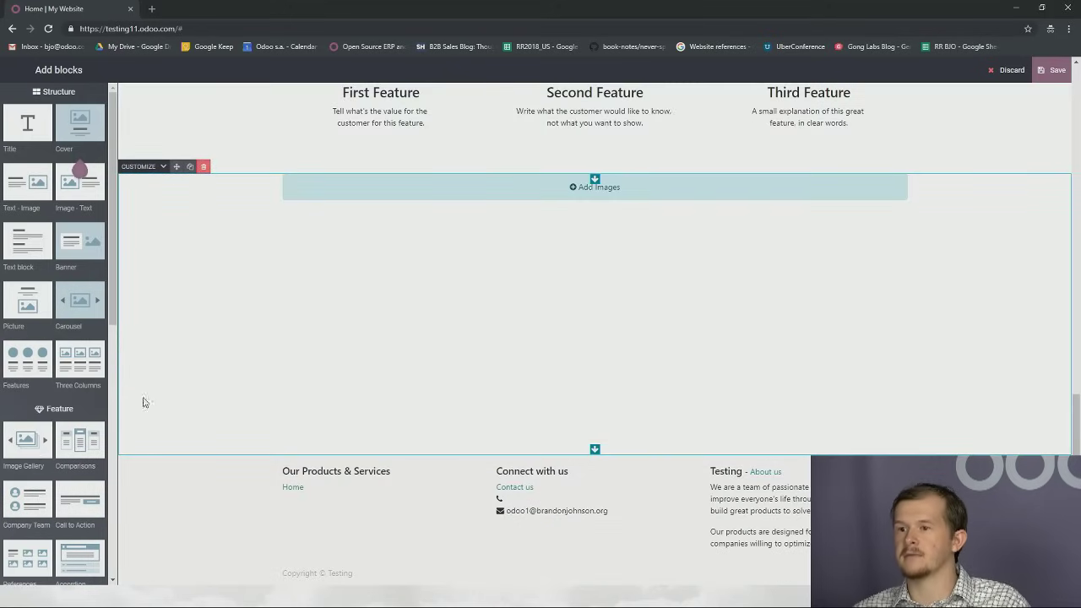
pyautogui.scroll(8, 169, 391)
pyautogui.scroll(3, 484, 344)
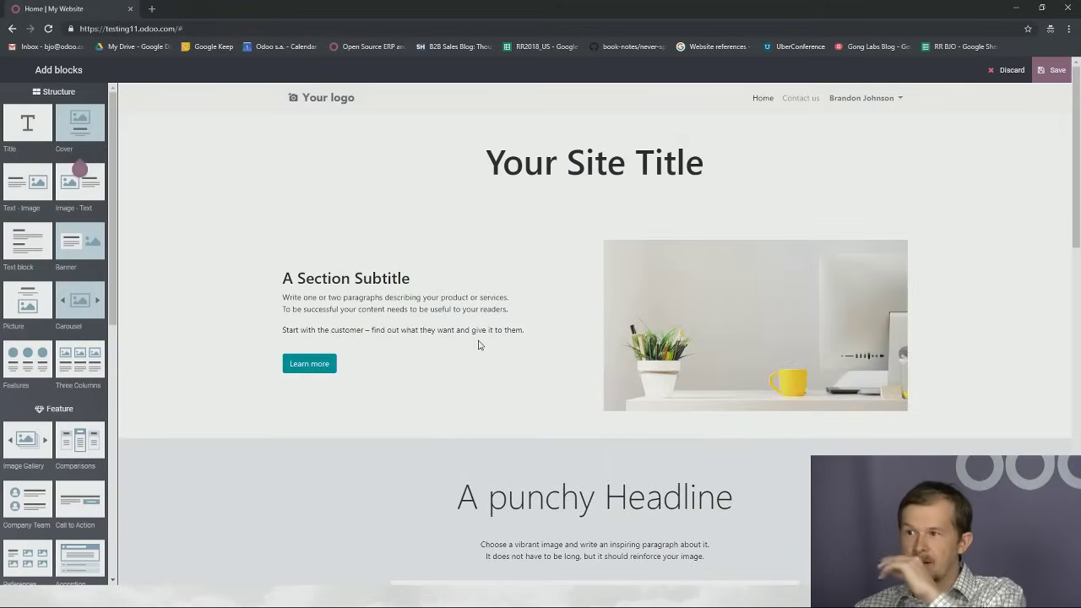
# Step: Replace the Text - Image block's section subtitle with "Picture of desk" and save the homepage
pyautogui.click(396, 278)
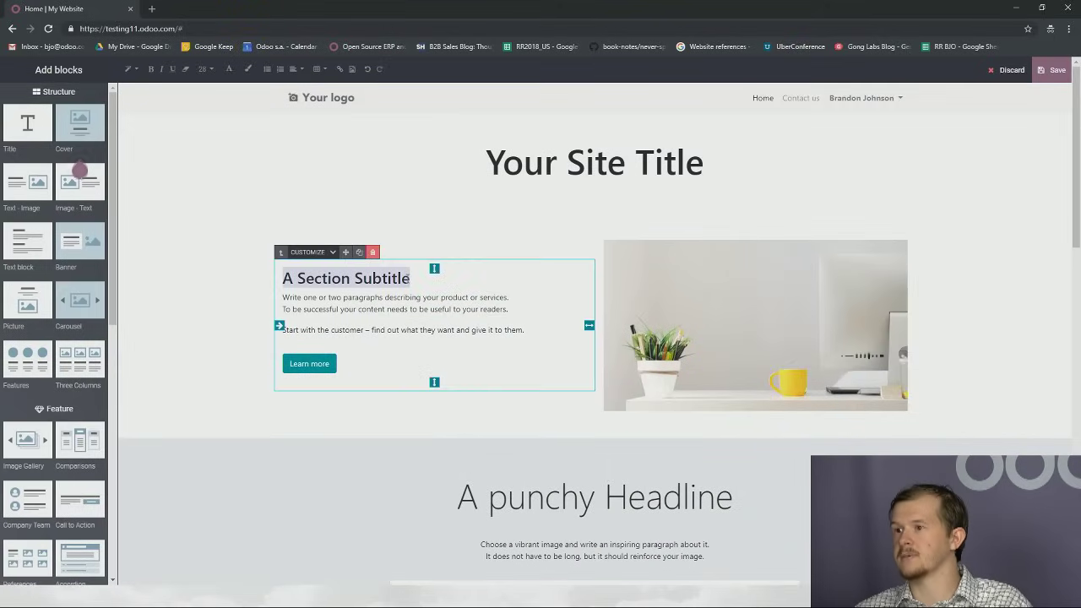
pyautogui.tripleClick(410, 278)
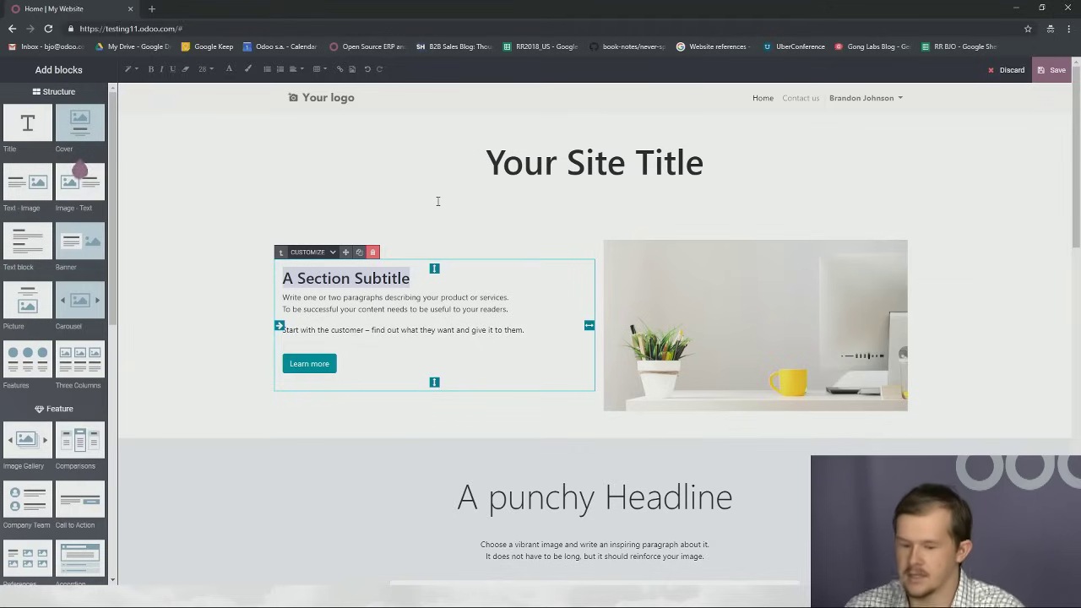
pyautogui.write('Picture of desk')
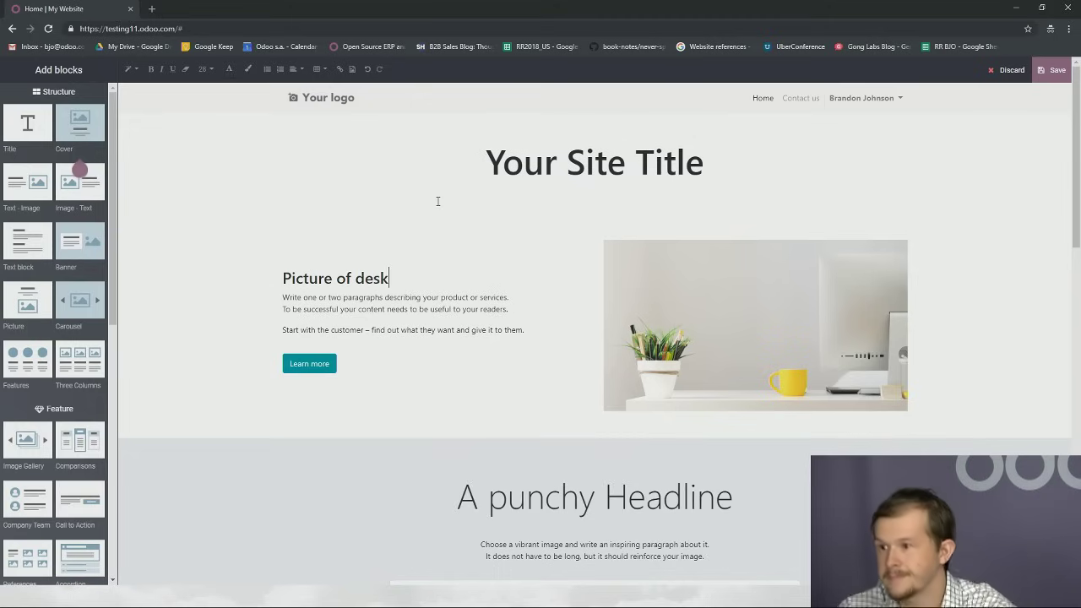
pyautogui.click(391, 423)
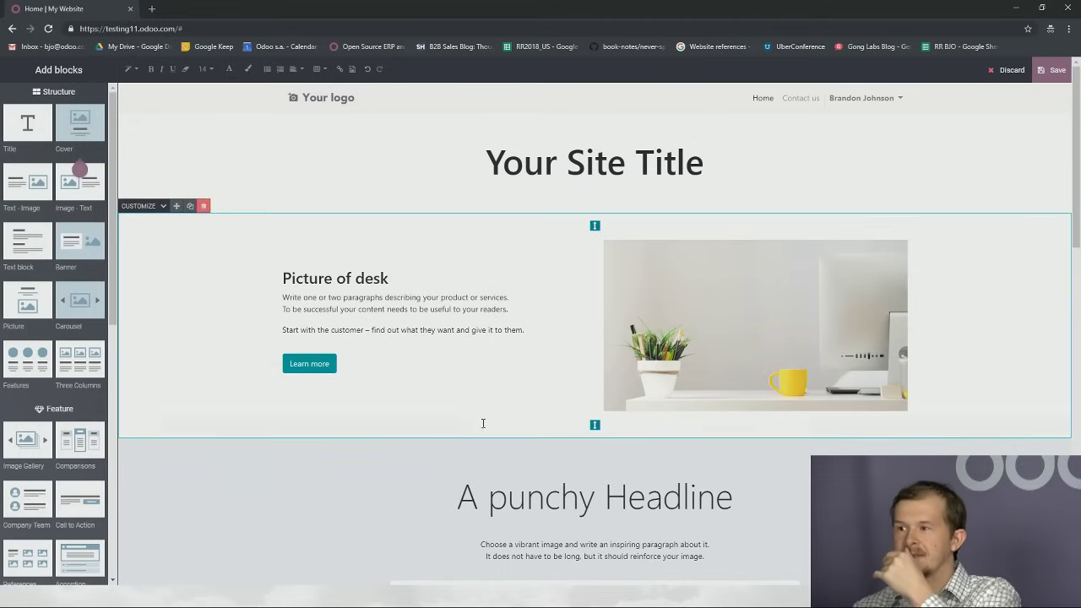
pyautogui.click(1053, 70)
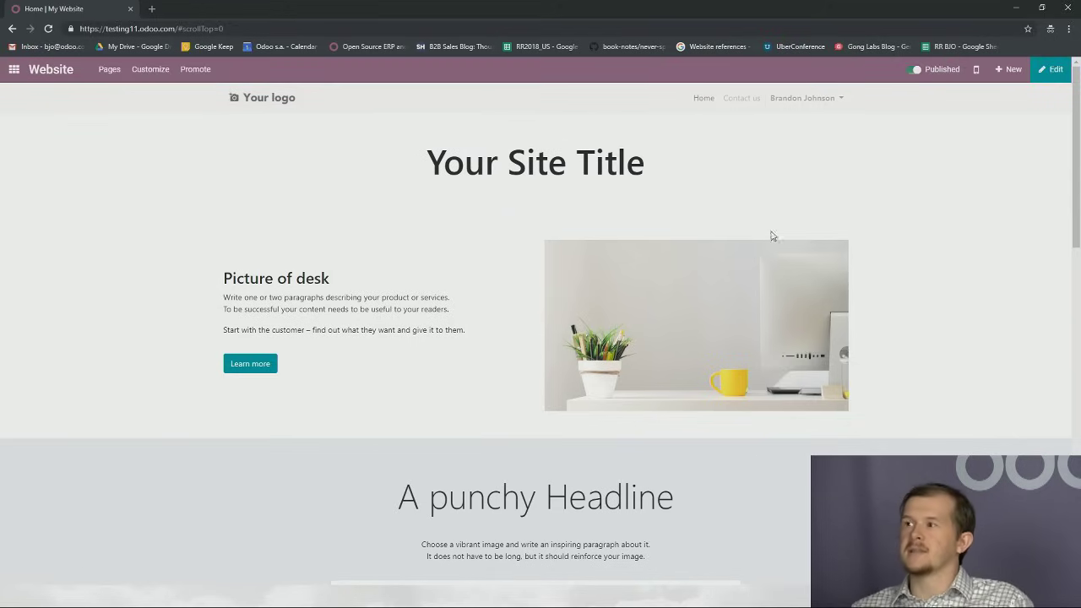
# Step: Review the saved homepage's blocks from the title down to the footer
pyautogui.scroll(-10, 946, 261)
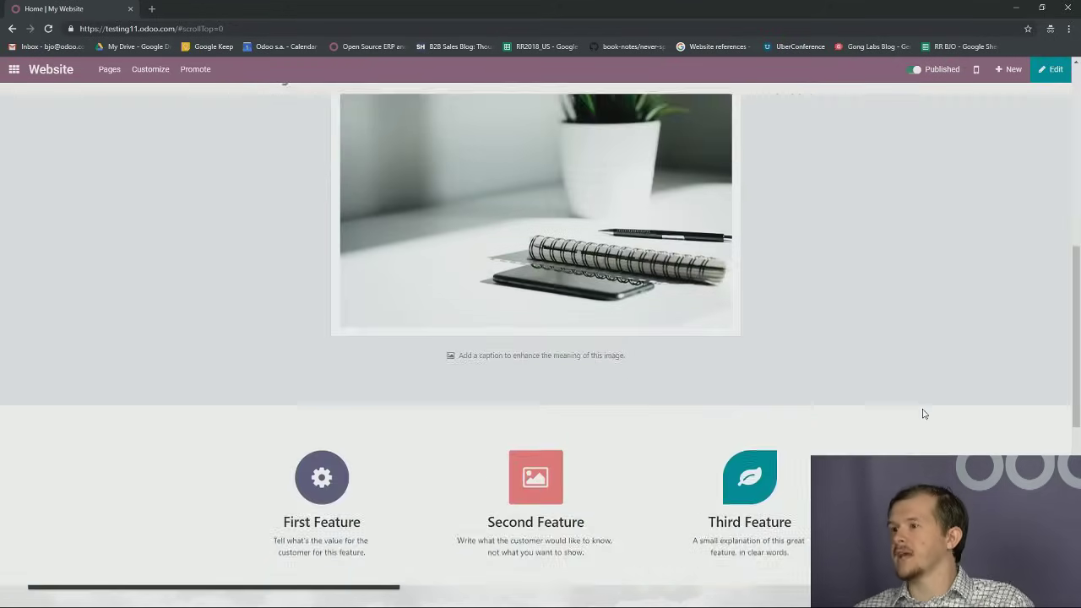
pyautogui.scroll(3, 924, 428)
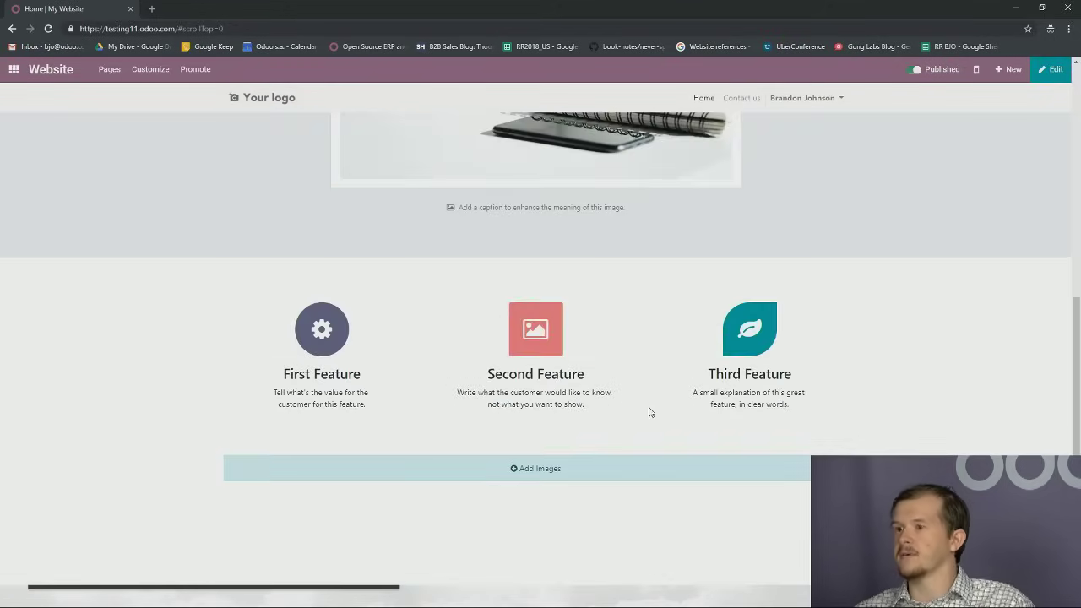
pyautogui.scroll(-3, 929, 338)
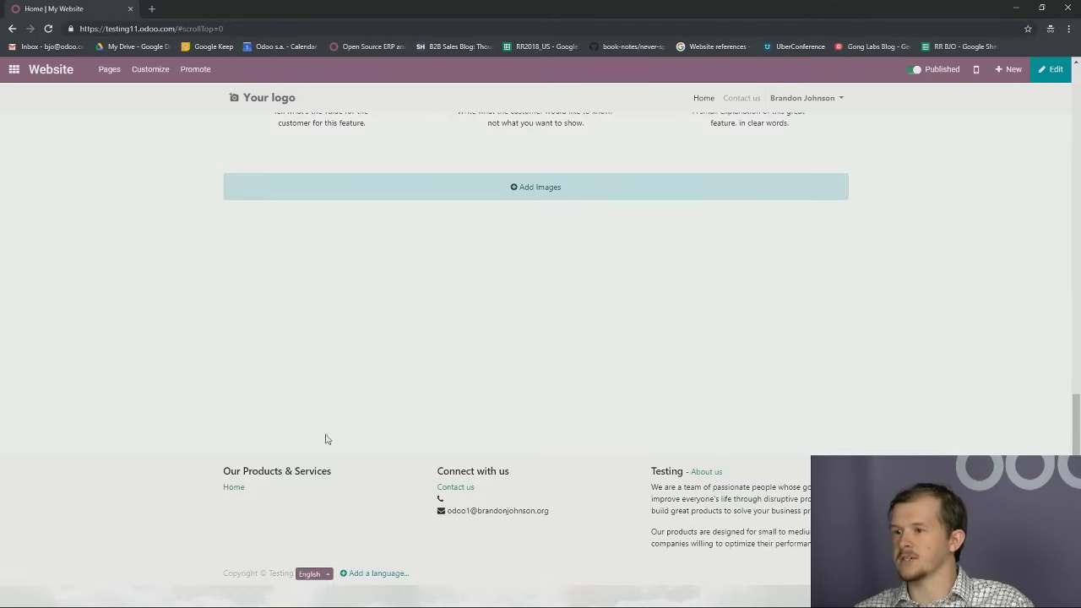
pyautogui.scroll(8, 820, 266)
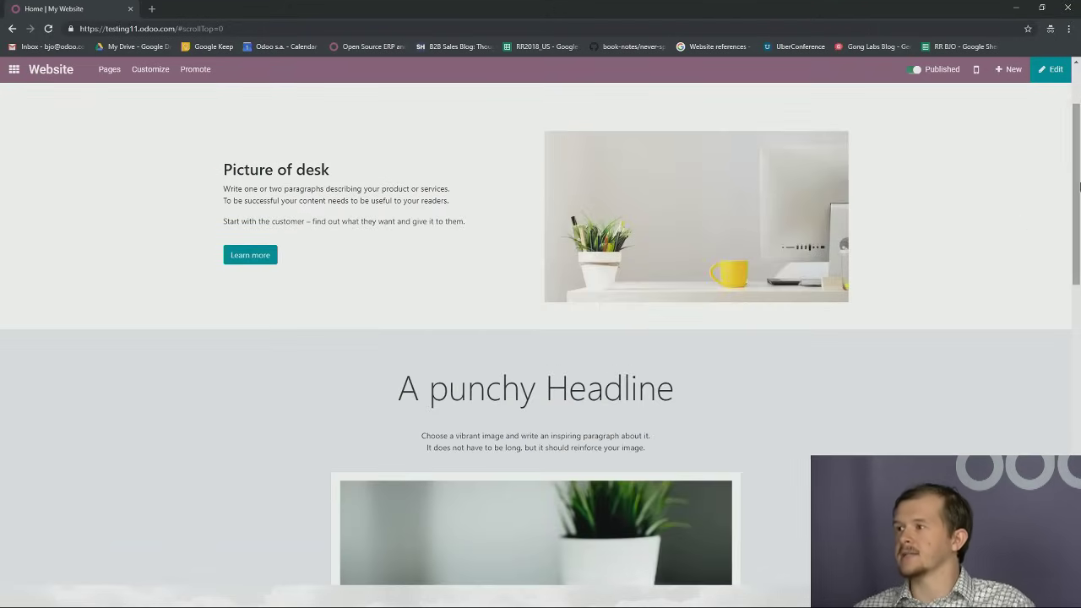
pyautogui.scroll(2, 1078, 160)
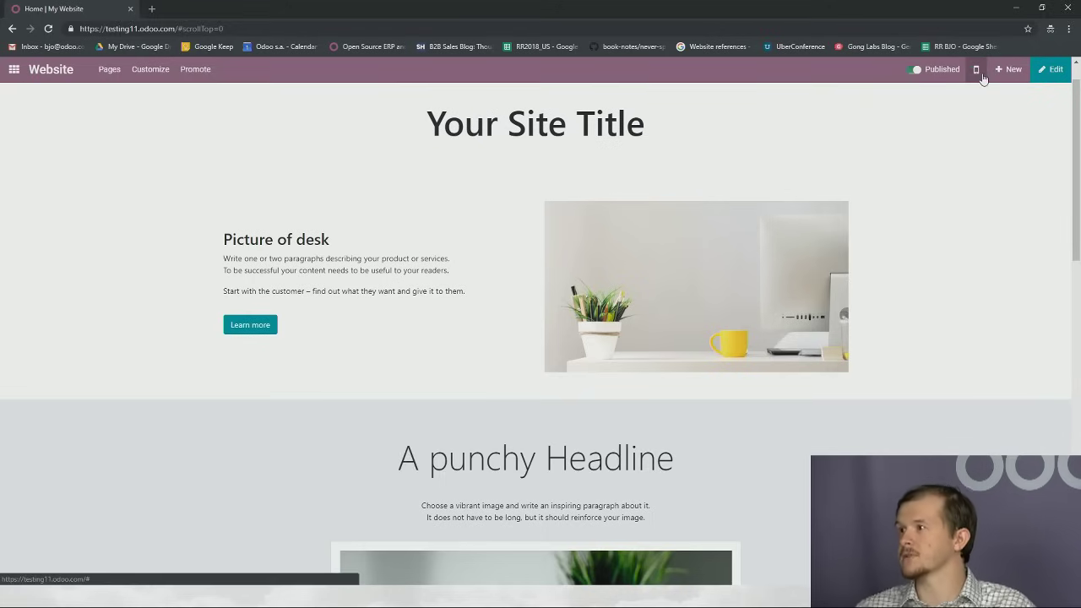
# Step: Look over the website's page, customization and promotion options, and open the theme customization dialog
pyautogui.click(148, 74)
pyautogui.click(101, 76)
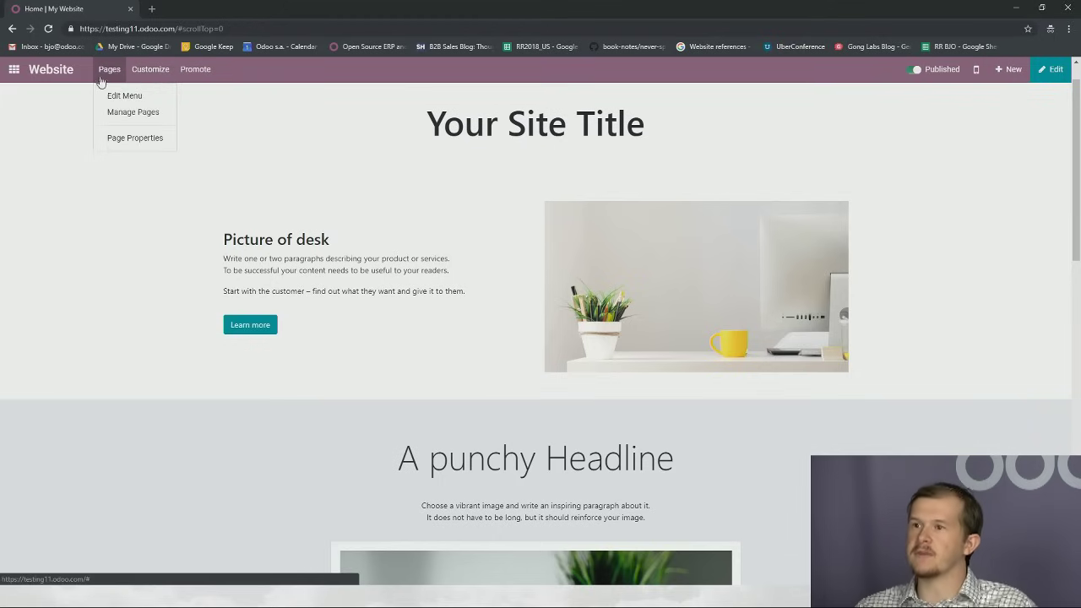
pyautogui.click(132, 78)
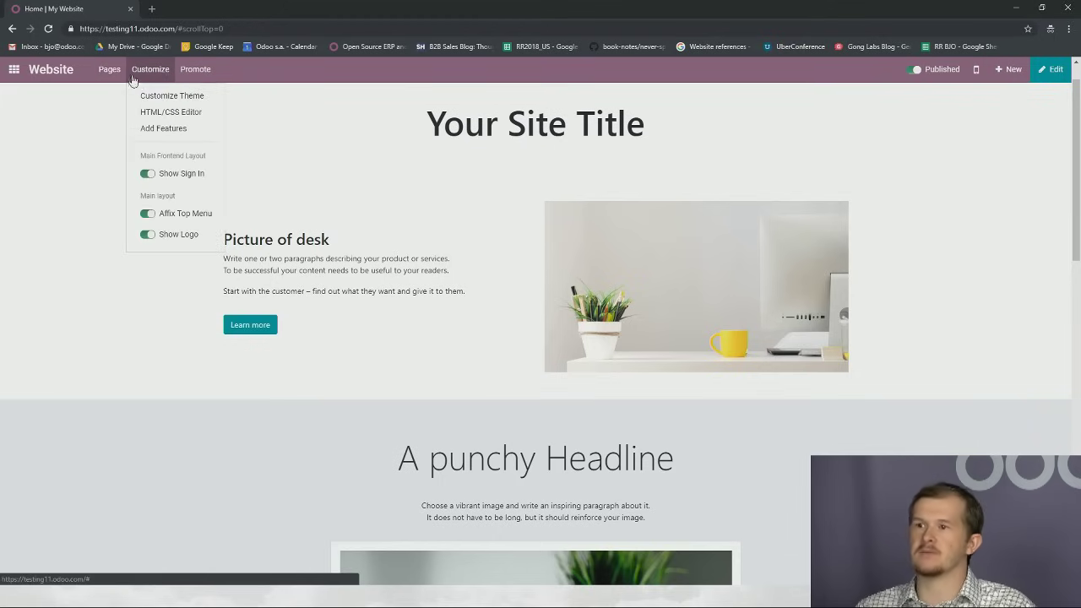
pyautogui.click(191, 71)
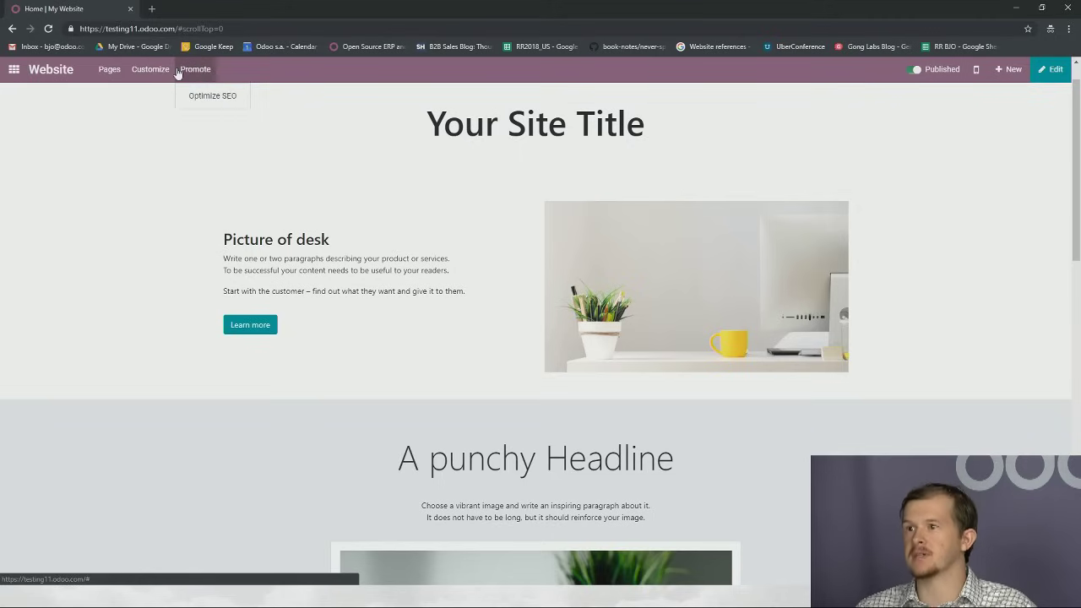
pyautogui.click(149, 69)
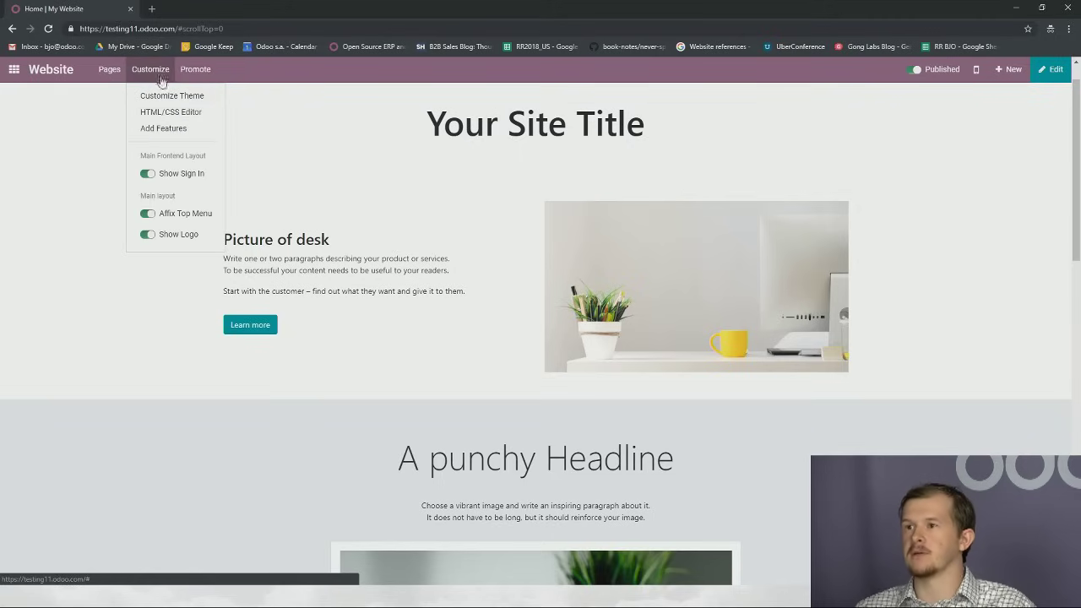
pyautogui.click(171, 98)
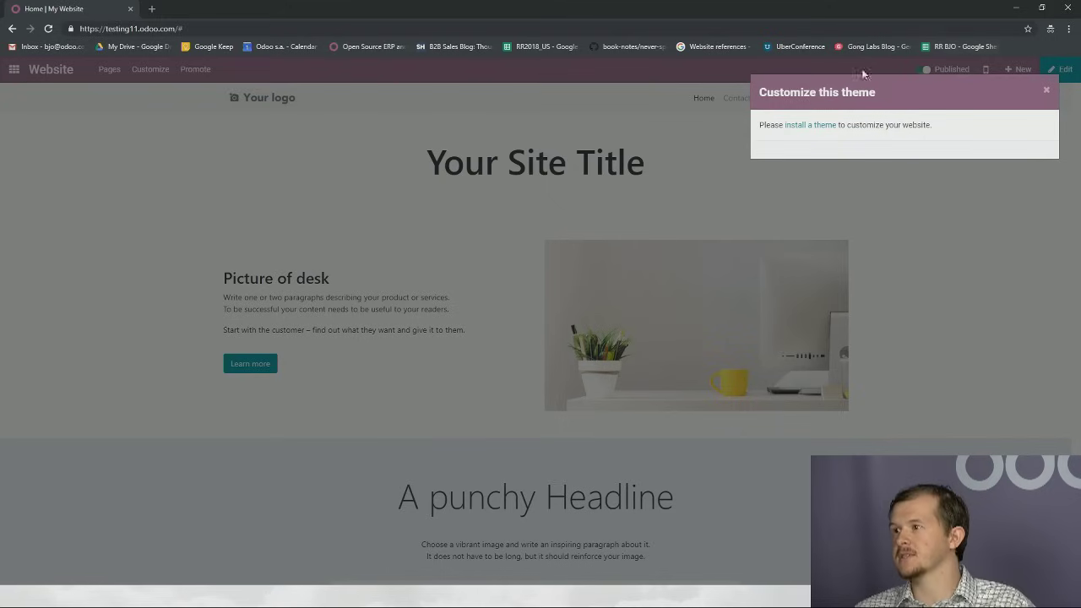
# Step: Close the theme customization dialog and return to the overview of installed apps
pyautogui.click(1046, 89)
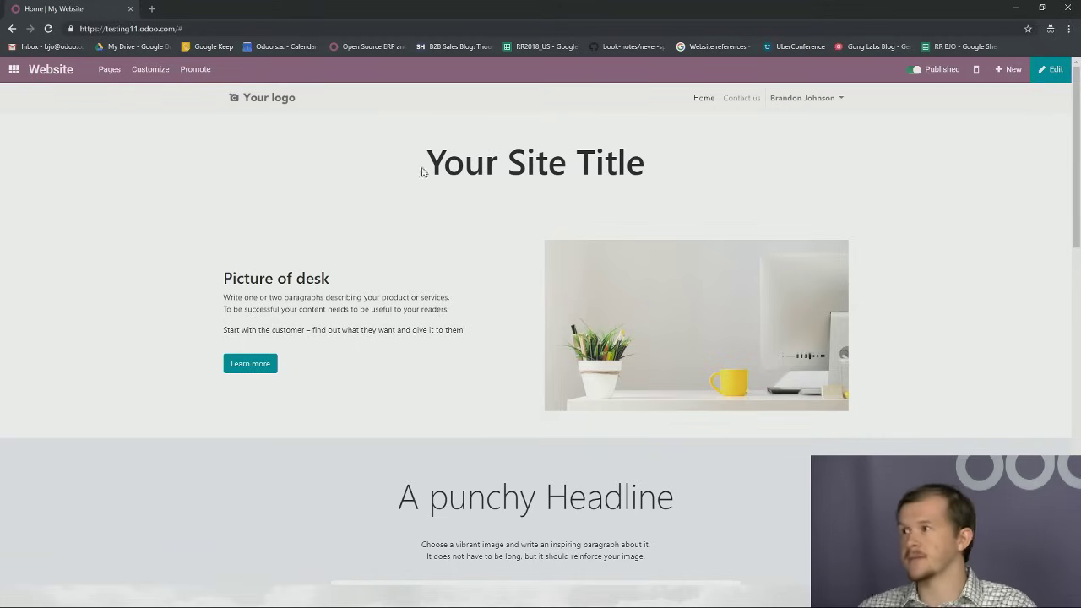
pyautogui.click(13, 70)
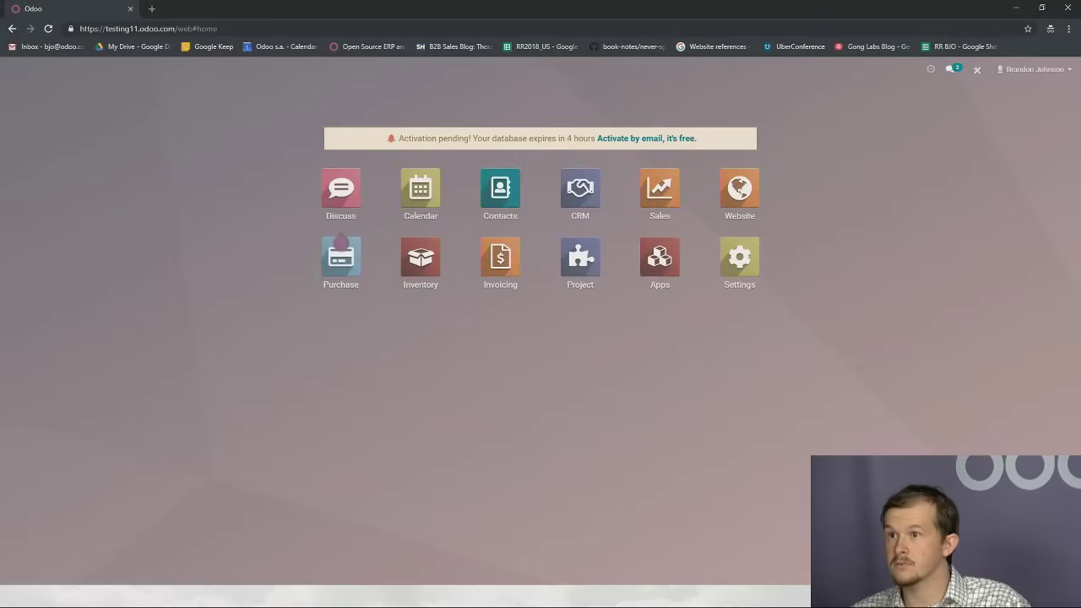
# Step: Open the Odoo demo database at demo.odoo.com in a new browser tab
pyautogui.click(151, 9)
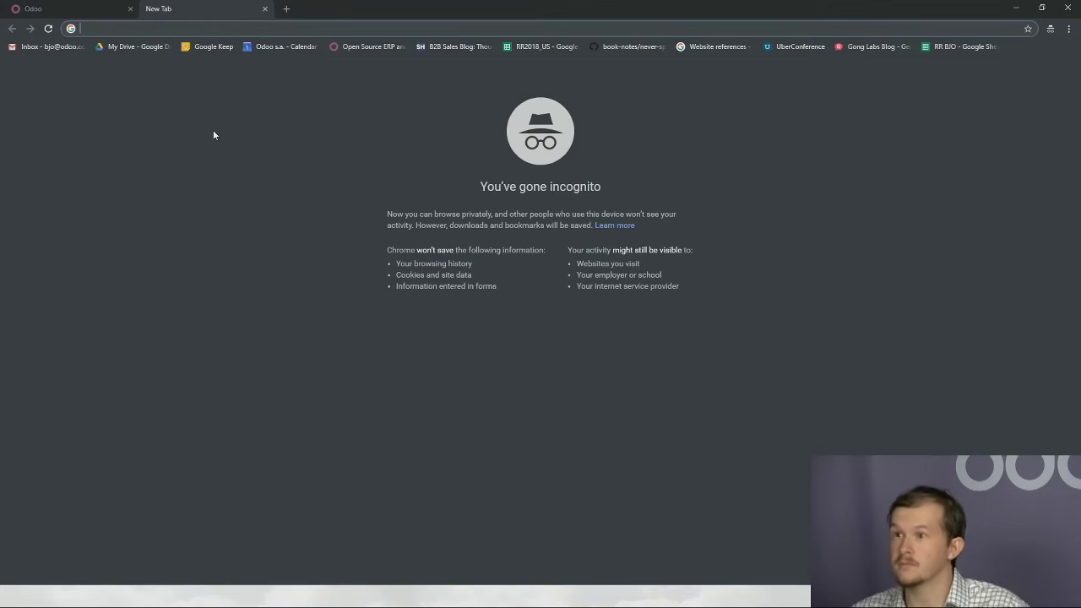
pyautogui.write('demo.odoo.com')
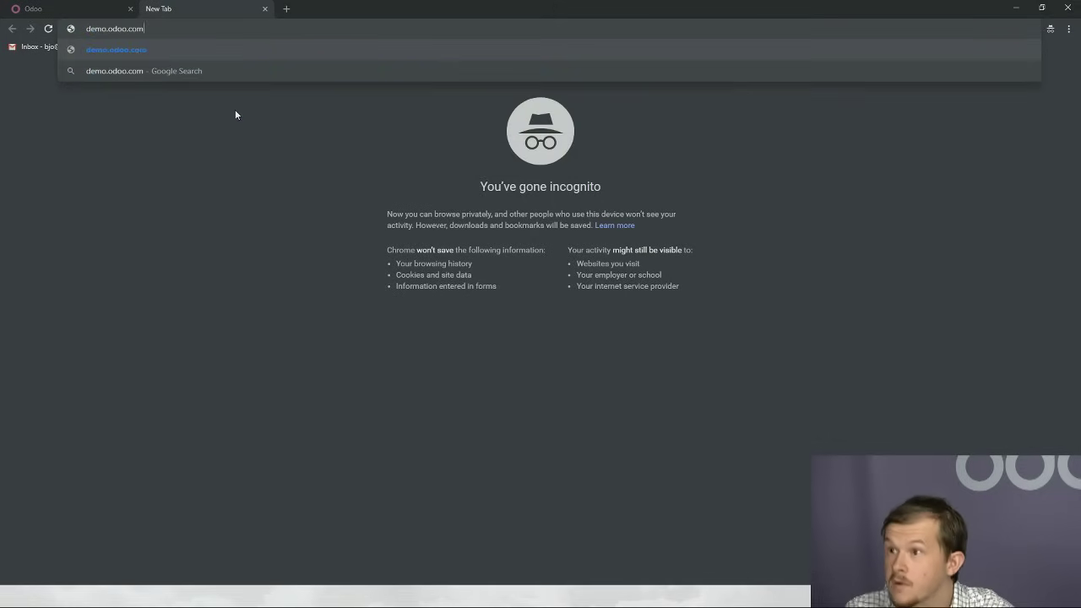
pyautogui.press('Return')
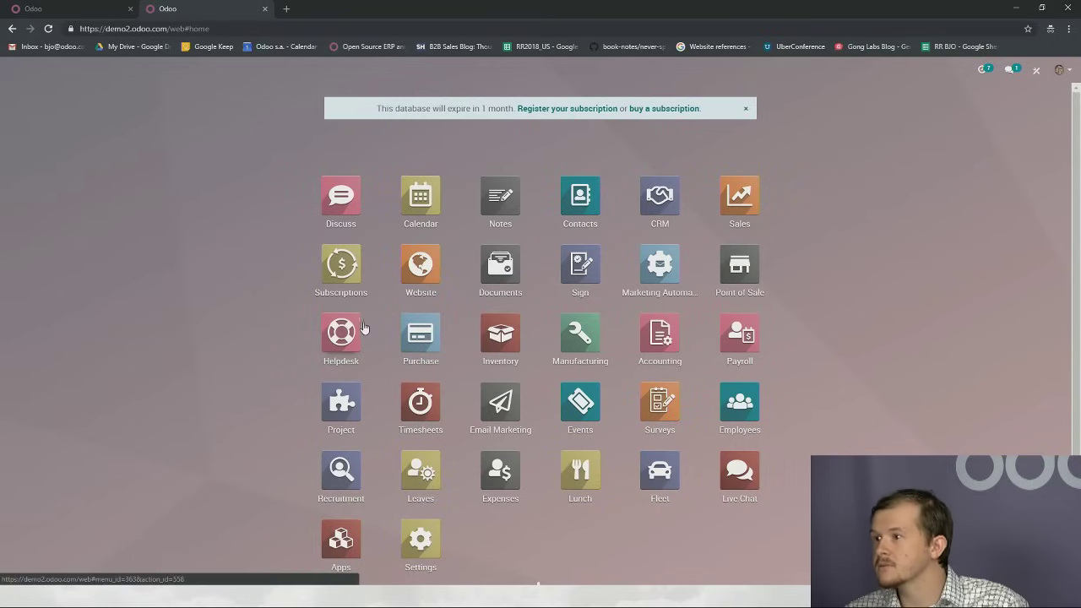
# Step: Open the Accounting app's settings and look through the tax, currency, fiscal period and payment options down to Bank & Cash
pyautogui.click(681, 345)
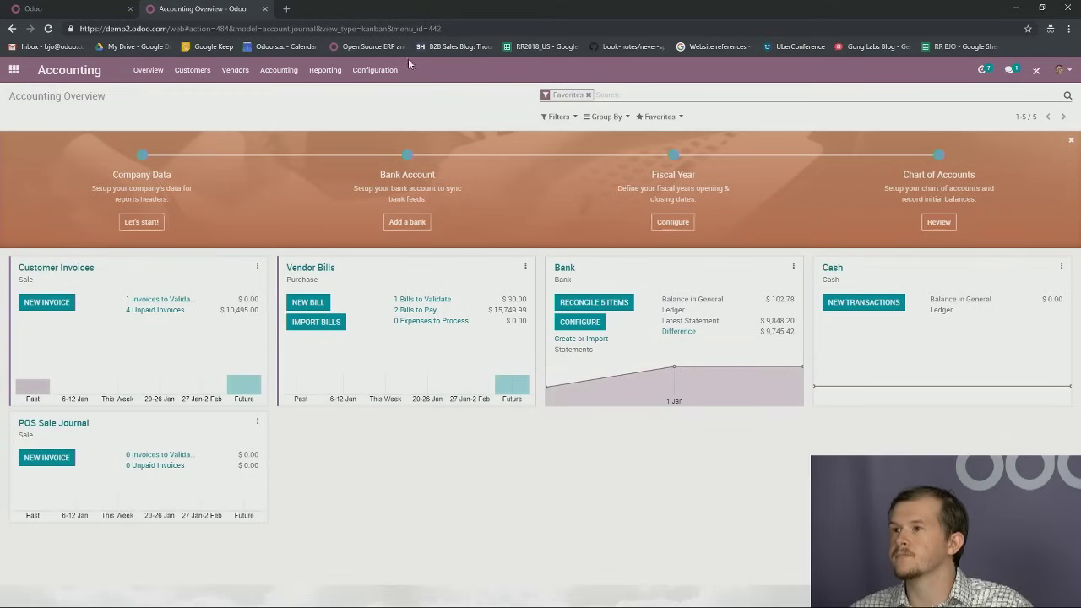
pyautogui.click(375, 70)
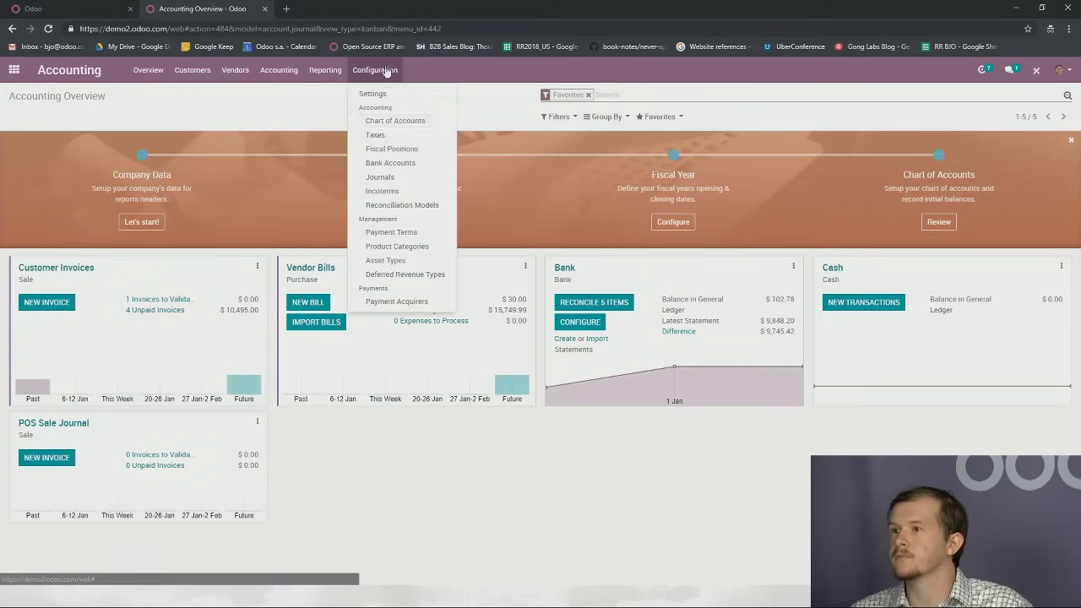
pyautogui.click(413, 99)
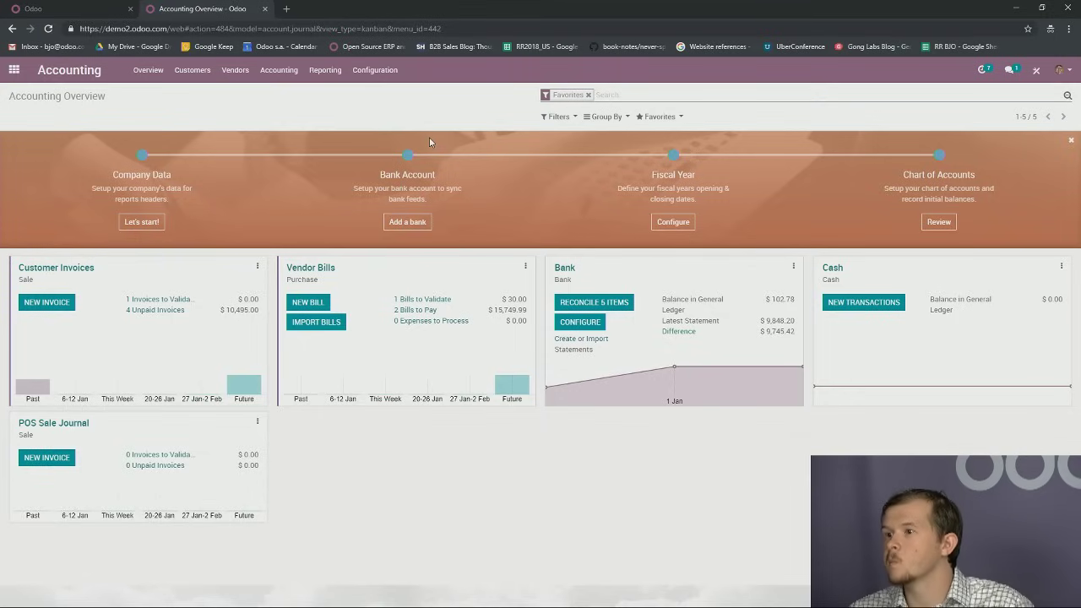
pyautogui.scroll(-1, 596, 313)
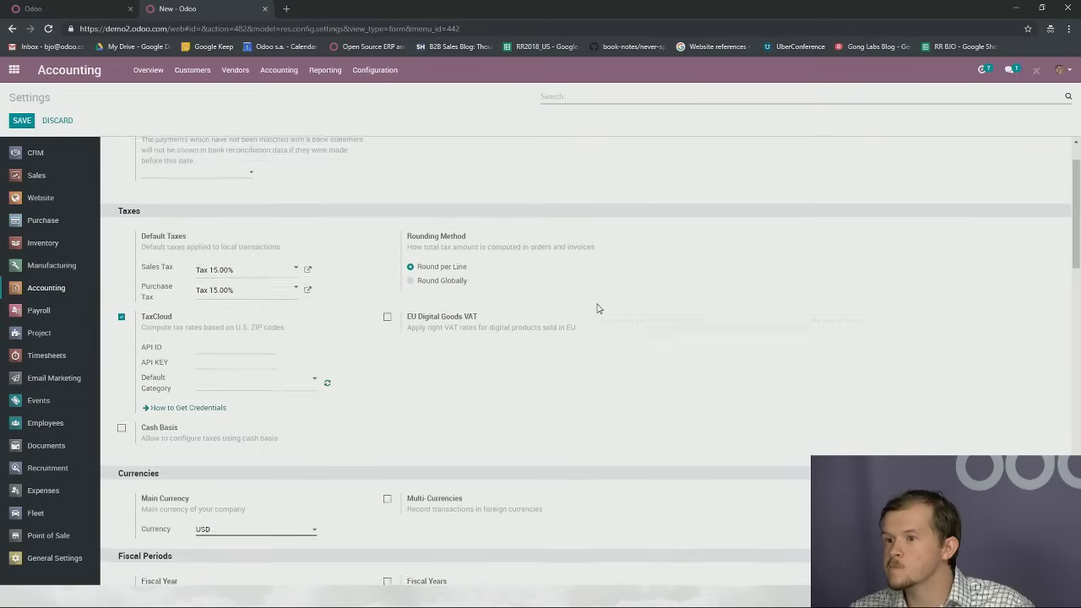
pyautogui.scroll(-4, 597, 308)
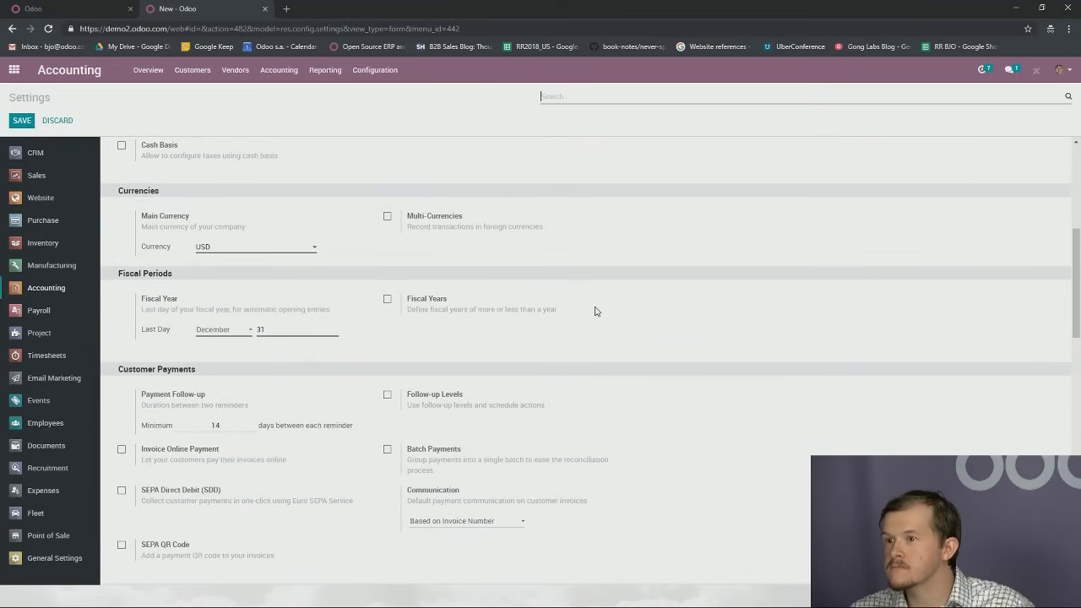
pyautogui.scroll(-4, 595, 311)
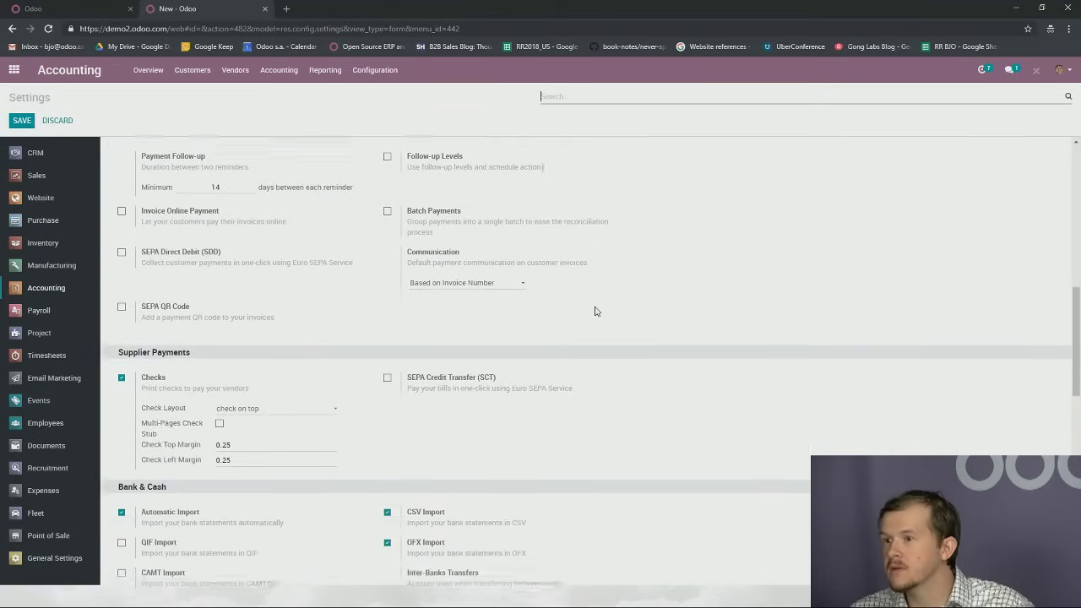
pyautogui.scroll(2, 595, 311)
pyautogui.scroll(-2, 516, 381)
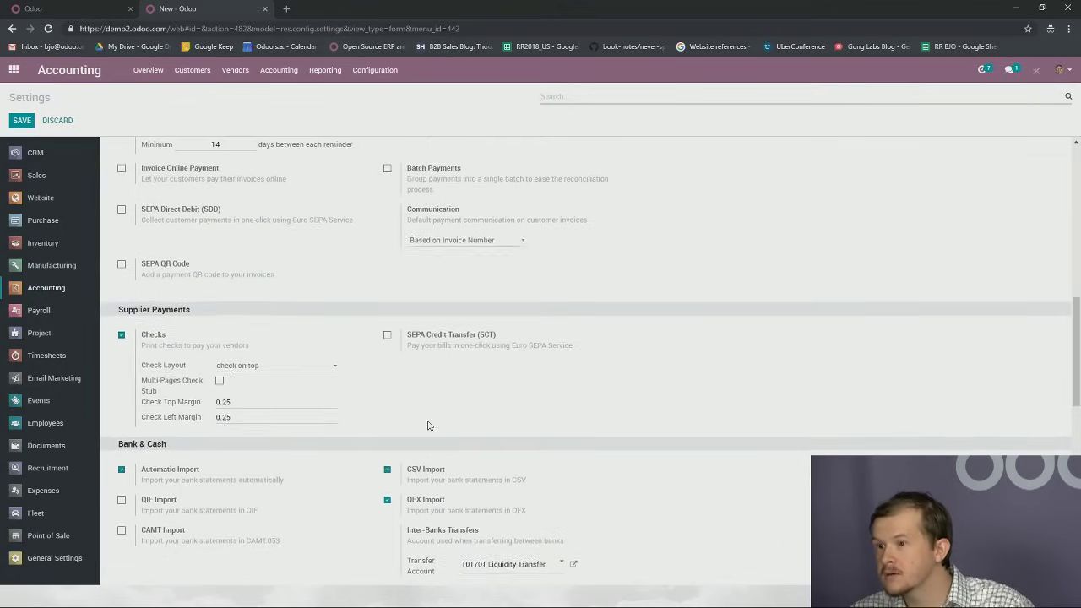
# Step: Examine the check layout choices and the top and left margin settings for printed supplier checks
pyautogui.click(254, 367)
pyautogui.click(282, 347)
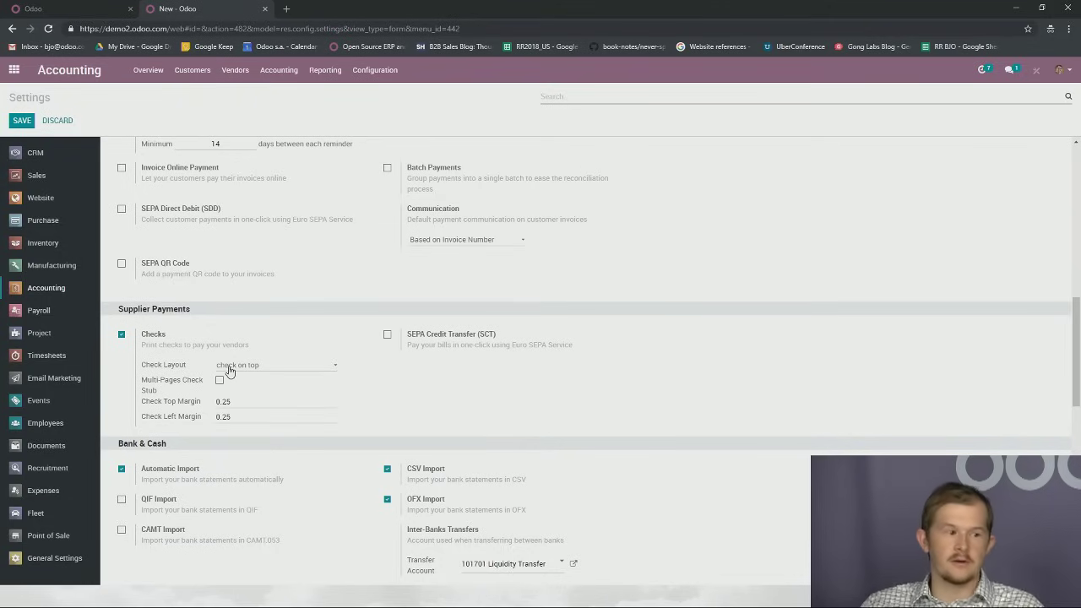
pyautogui.moveTo(239, 403); pyautogui.dragTo(167, 409)
pyautogui.moveTo(234, 417); pyautogui.dragTo(152, 420)
pyautogui.click(249, 391)
pyautogui.click(272, 369)
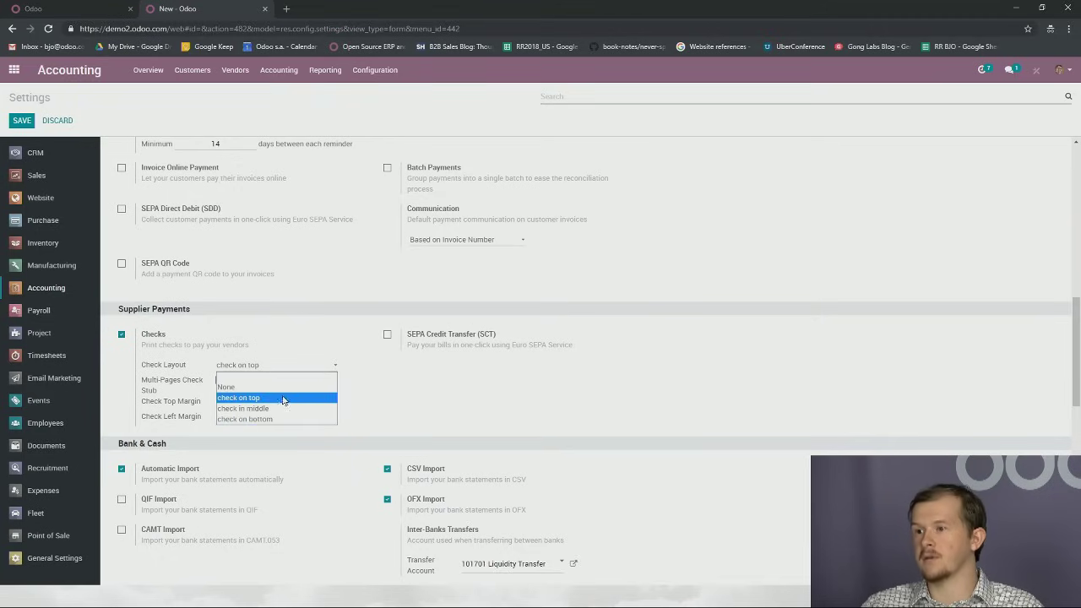
pyautogui.click(405, 396)
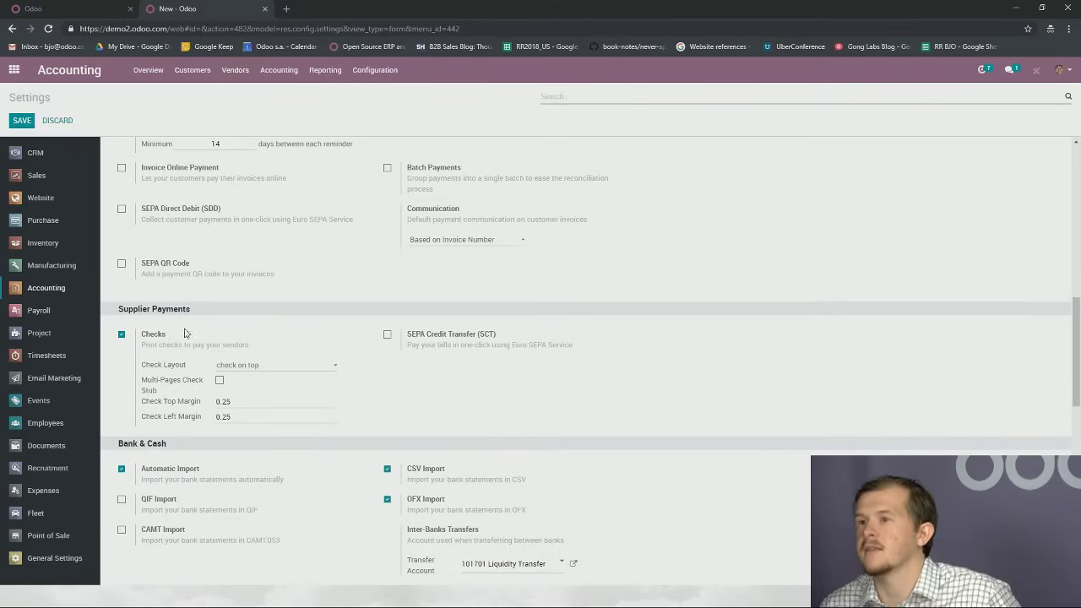
# Step: Switch back to the testing database and open the Invoicing app's vendor bills list in Studio
pyautogui.click(82, 9)
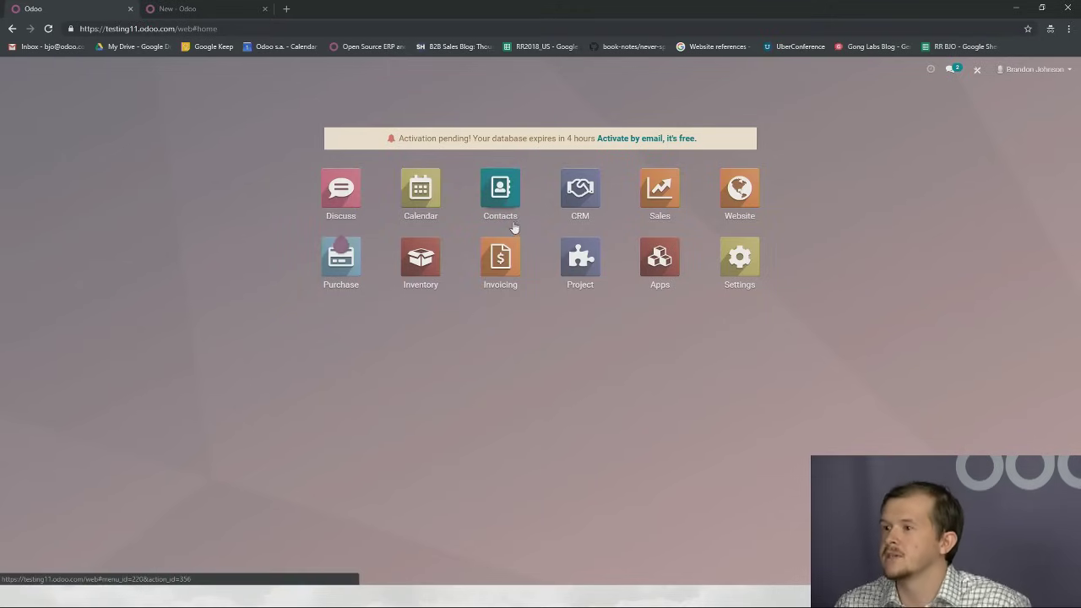
pyautogui.click(487, 267)
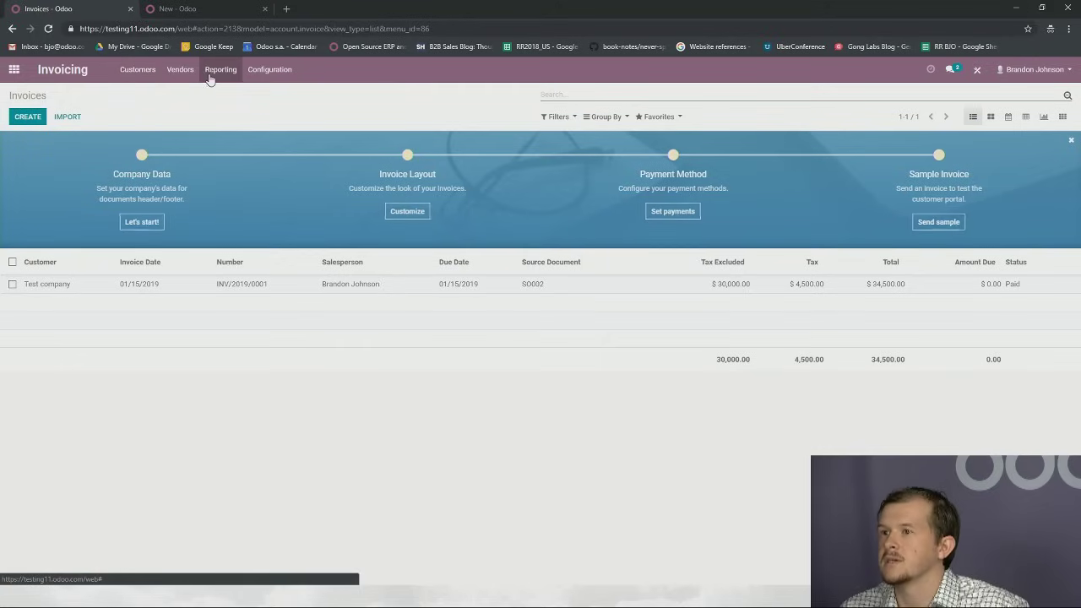
pyautogui.click(181, 71)
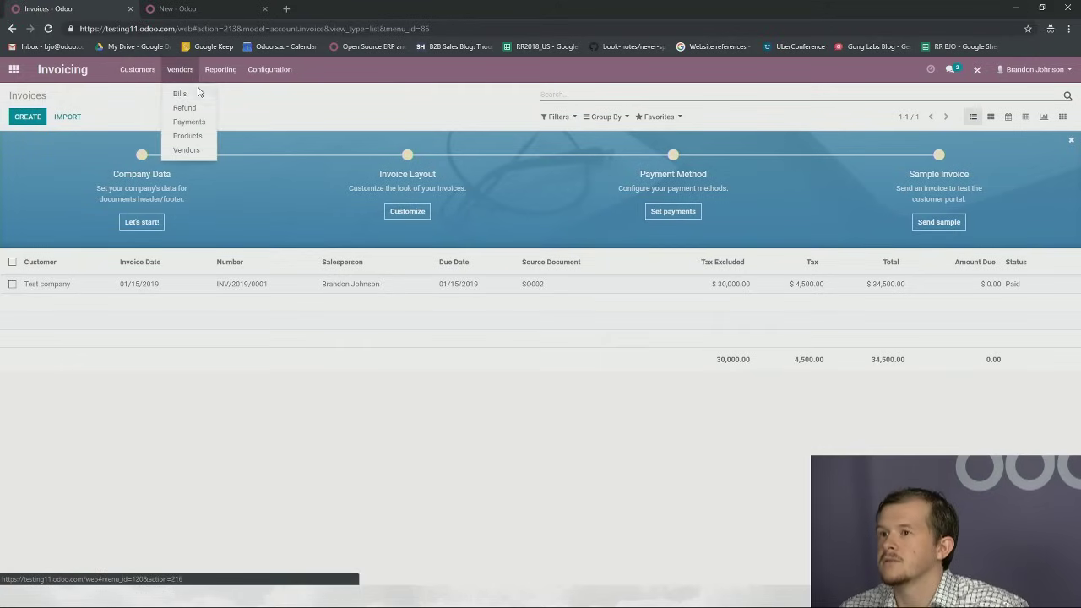
pyautogui.click(198, 92)
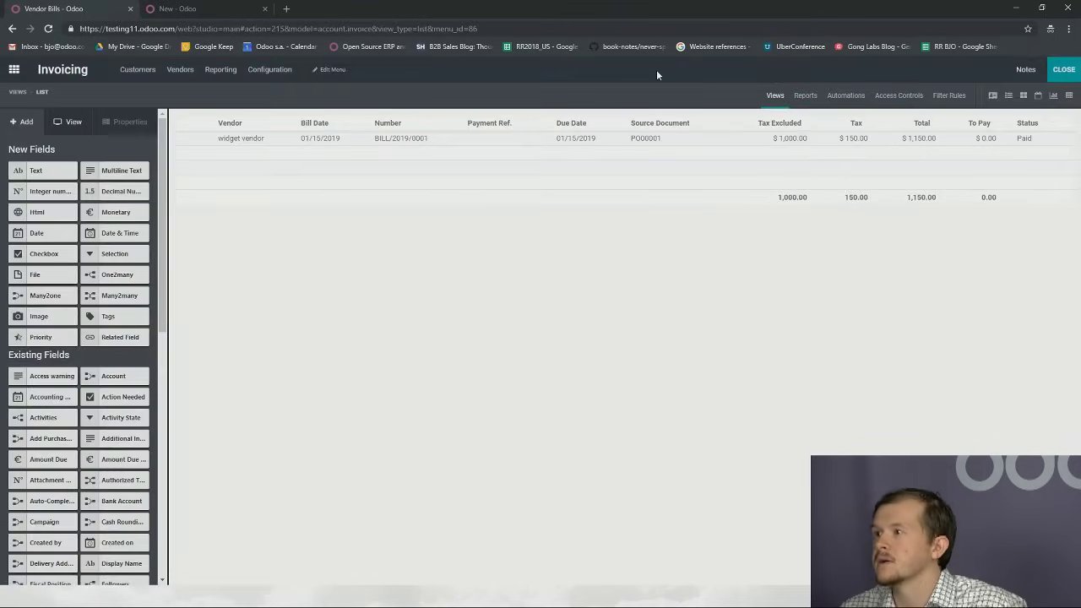
# Step: Open the Invoices report in Studio and make the "Vendor Bill" title text bold
pyautogui.click(800, 101)
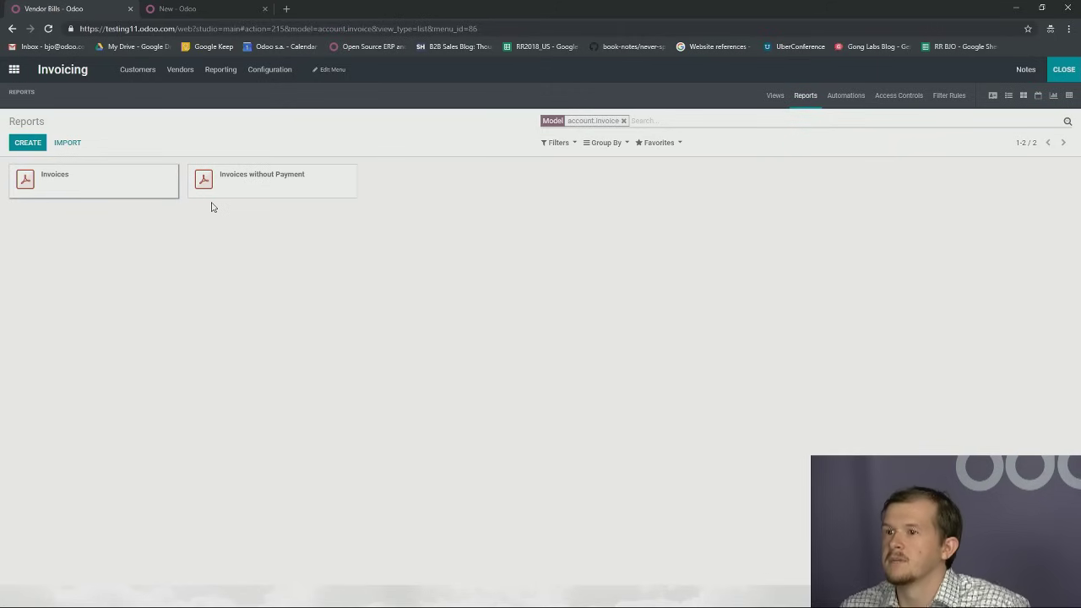
pyautogui.click(164, 191)
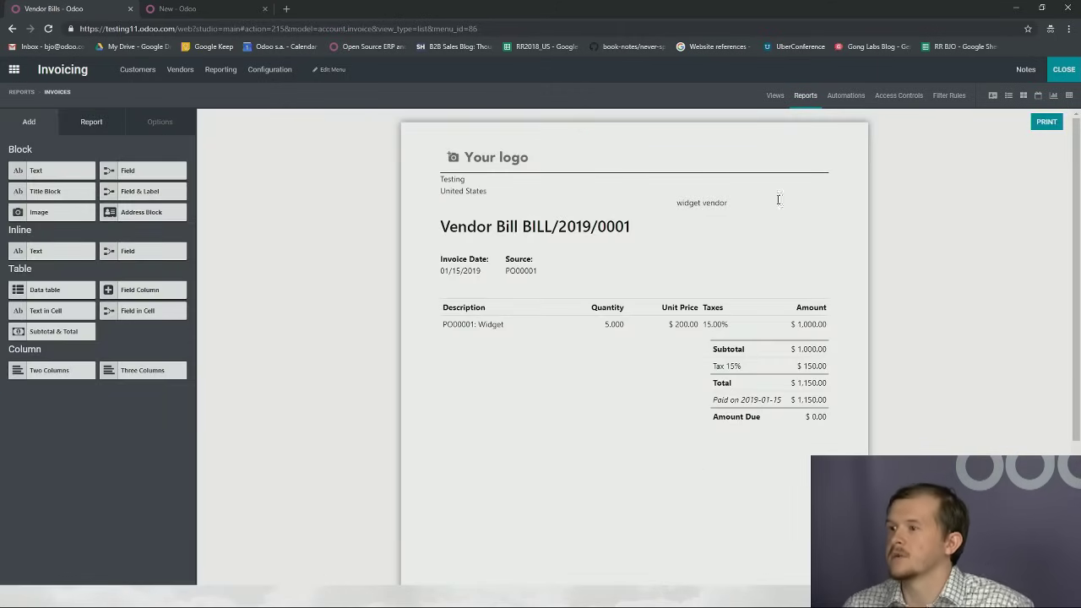
pyautogui.click(621, 227)
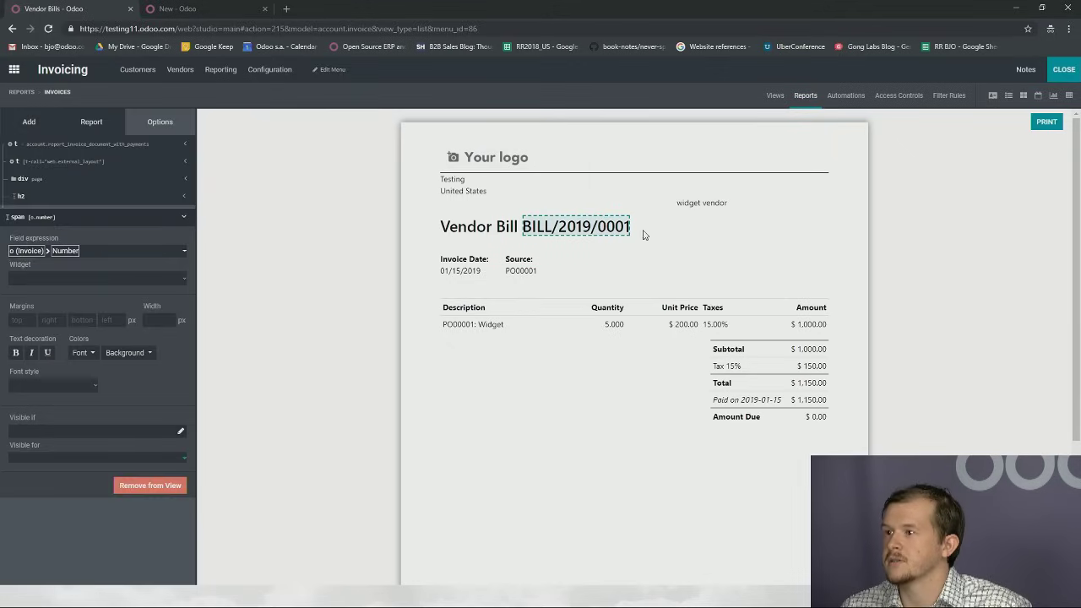
pyautogui.click(500, 228)
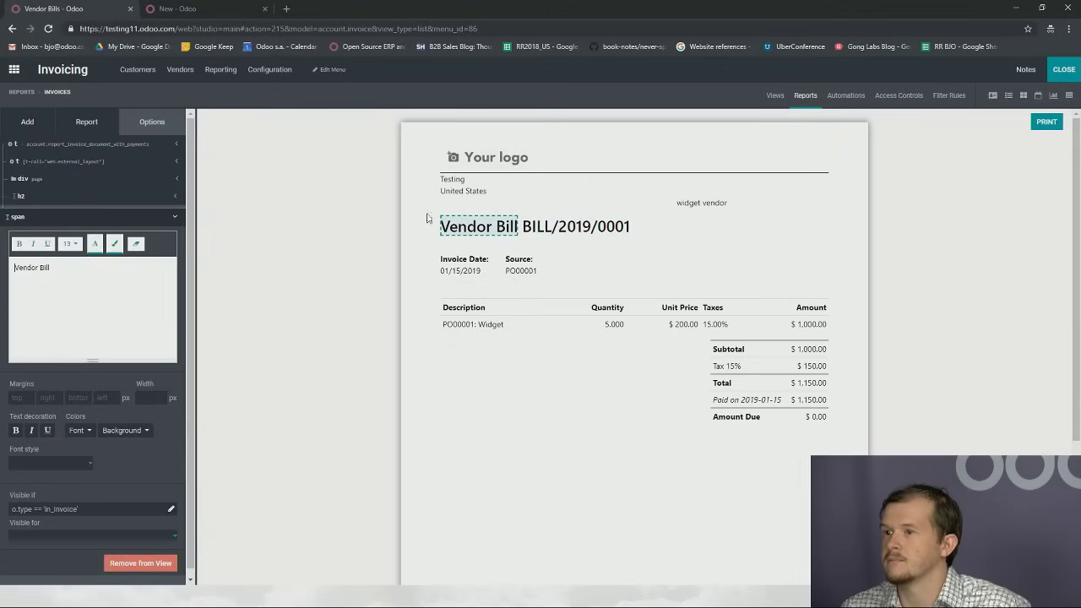
pyautogui.scroll(-1, 147, 449)
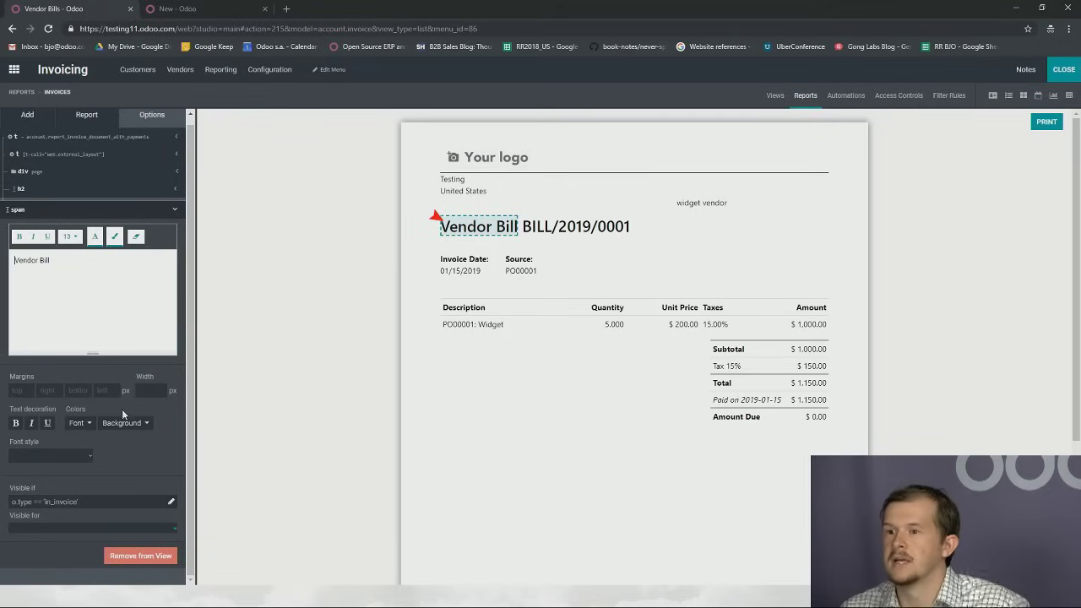
pyautogui.click(16, 424)
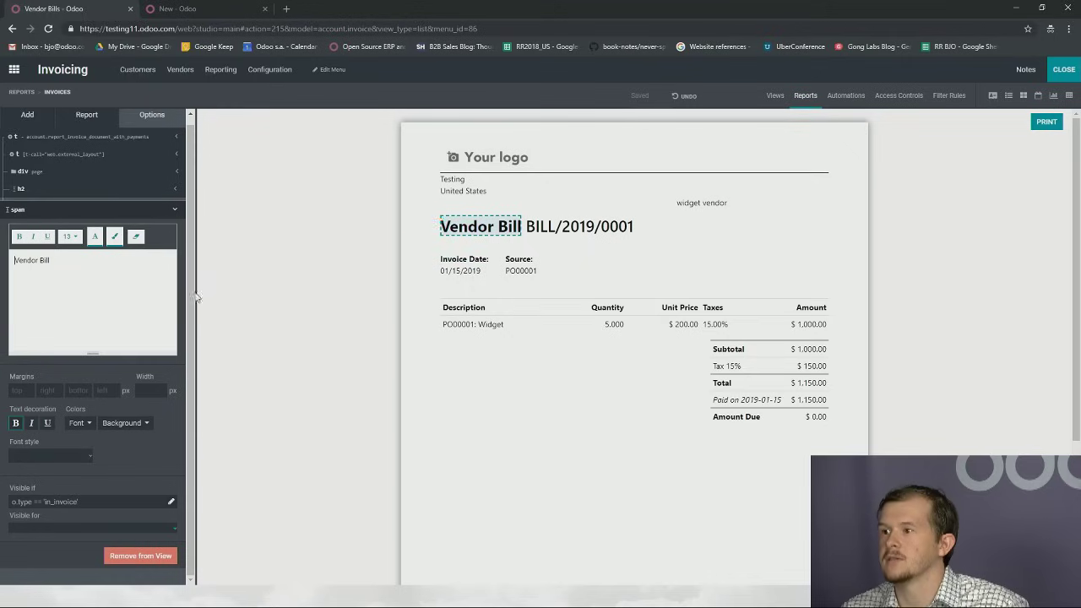
# Step: Inspect the options of the report's line description field and Quantity column header, and close Studio
pyautogui.click(484, 326)
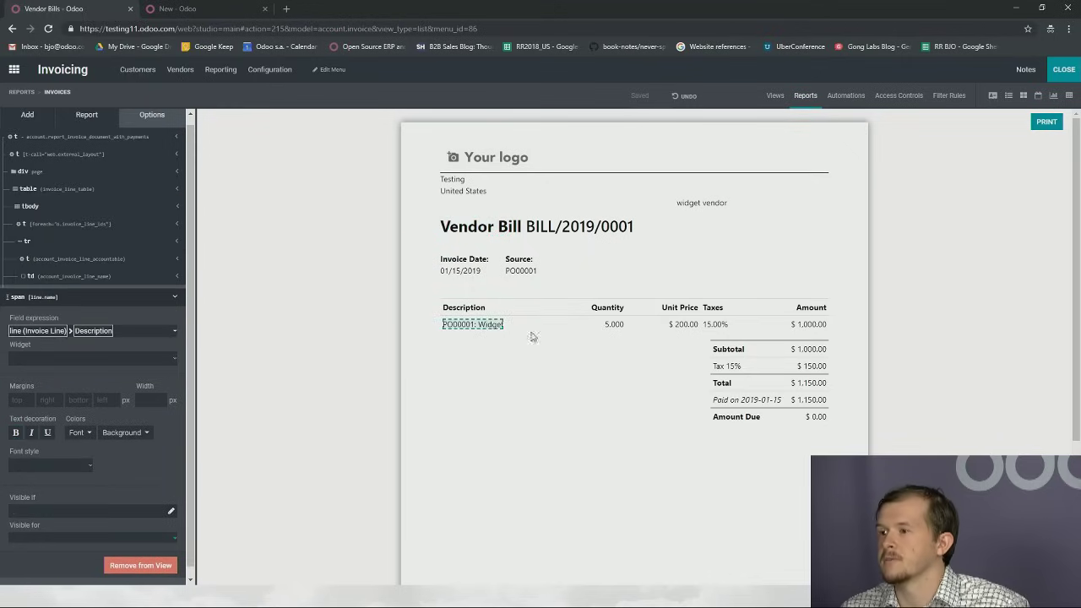
pyautogui.click(591, 310)
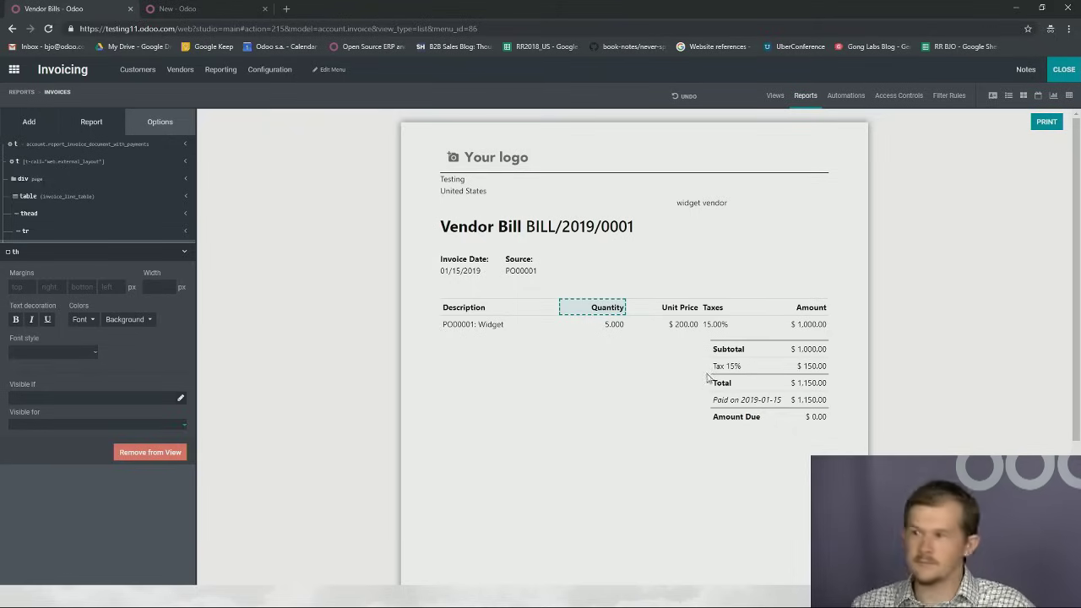
pyautogui.click(1063, 69)
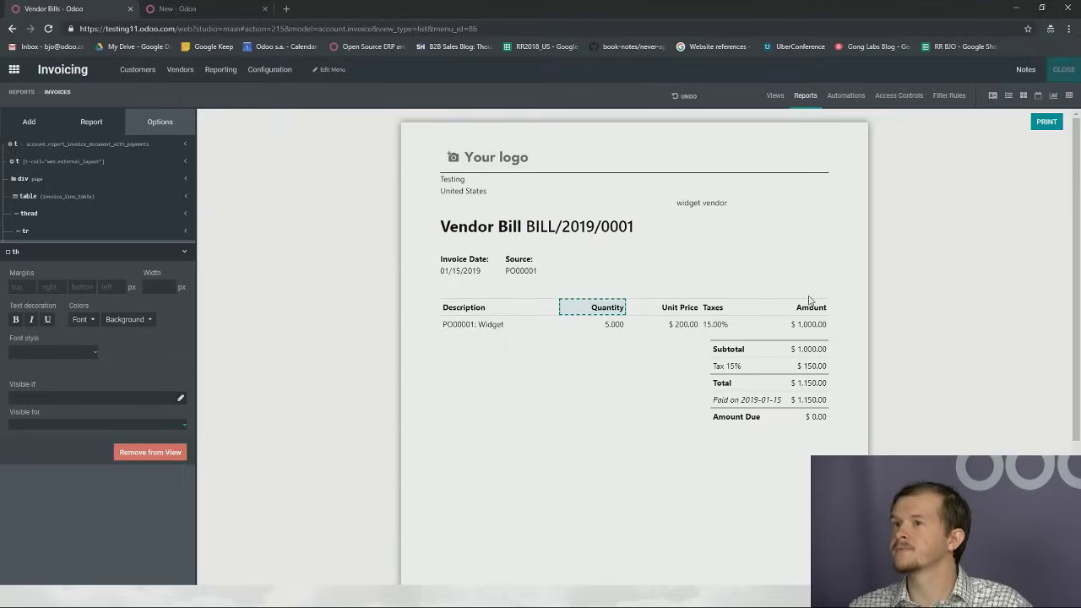